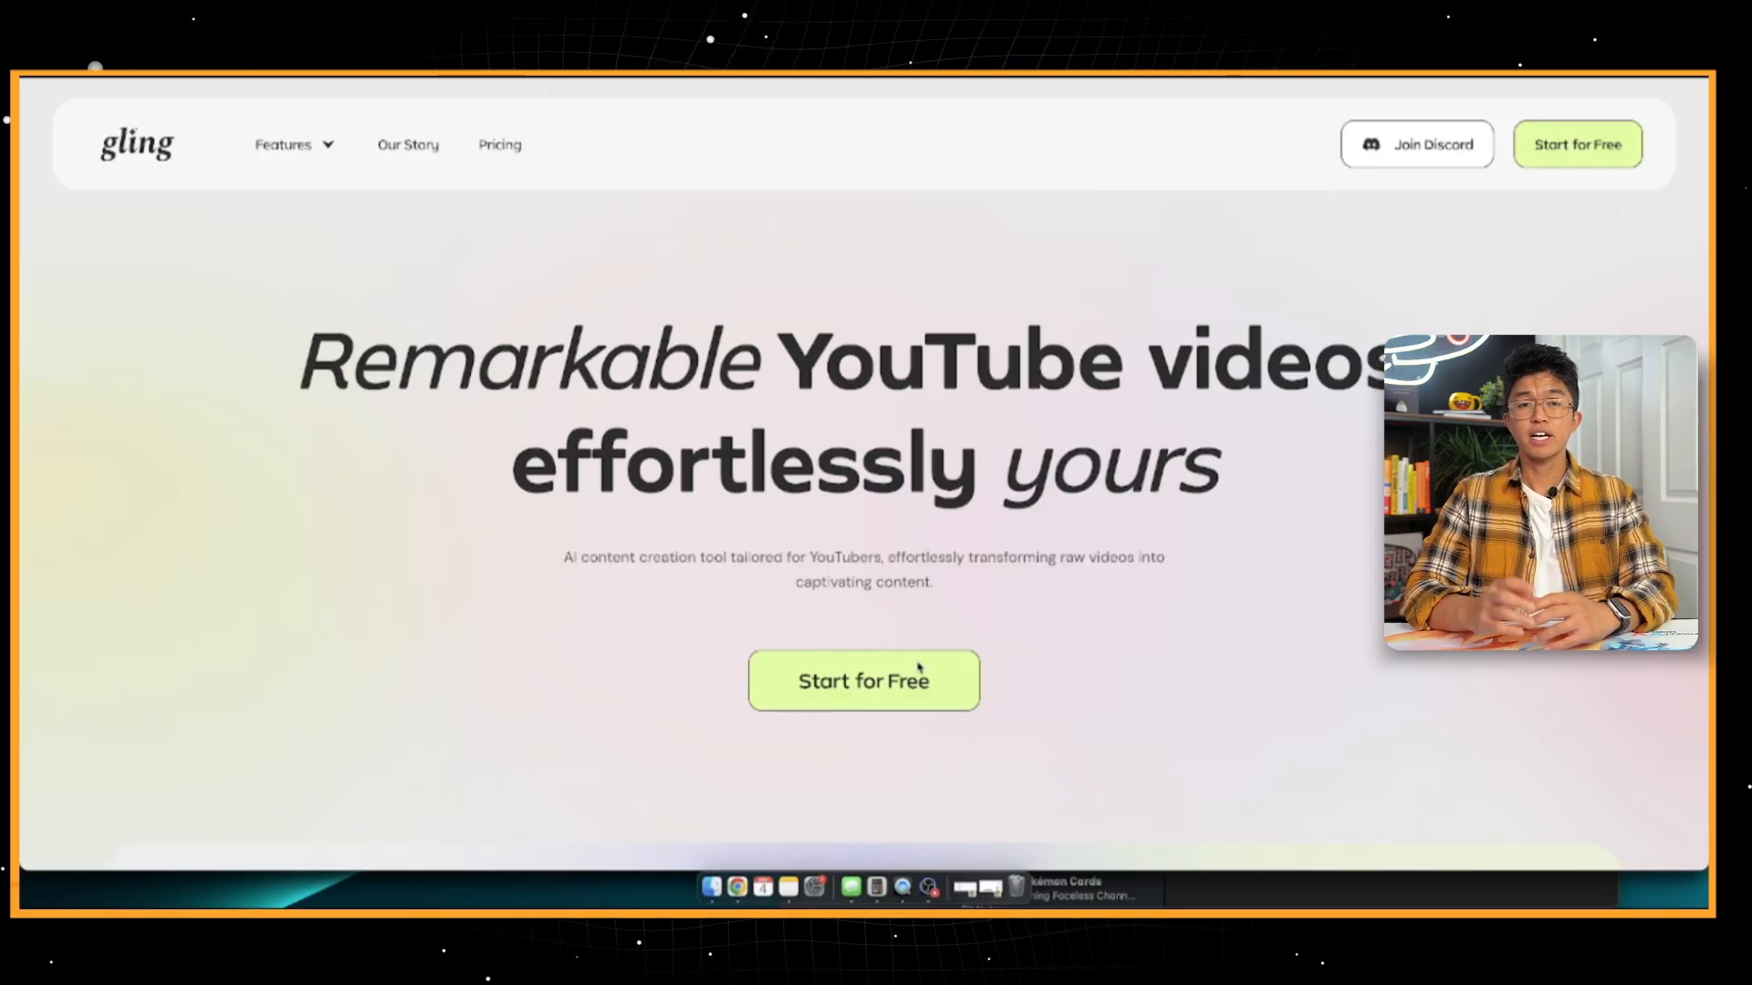
Start the free version, choose Final cut pro as the go-to video editor and continue with the web app.
{"action": "left_click", "coordinate": [876, 689]}
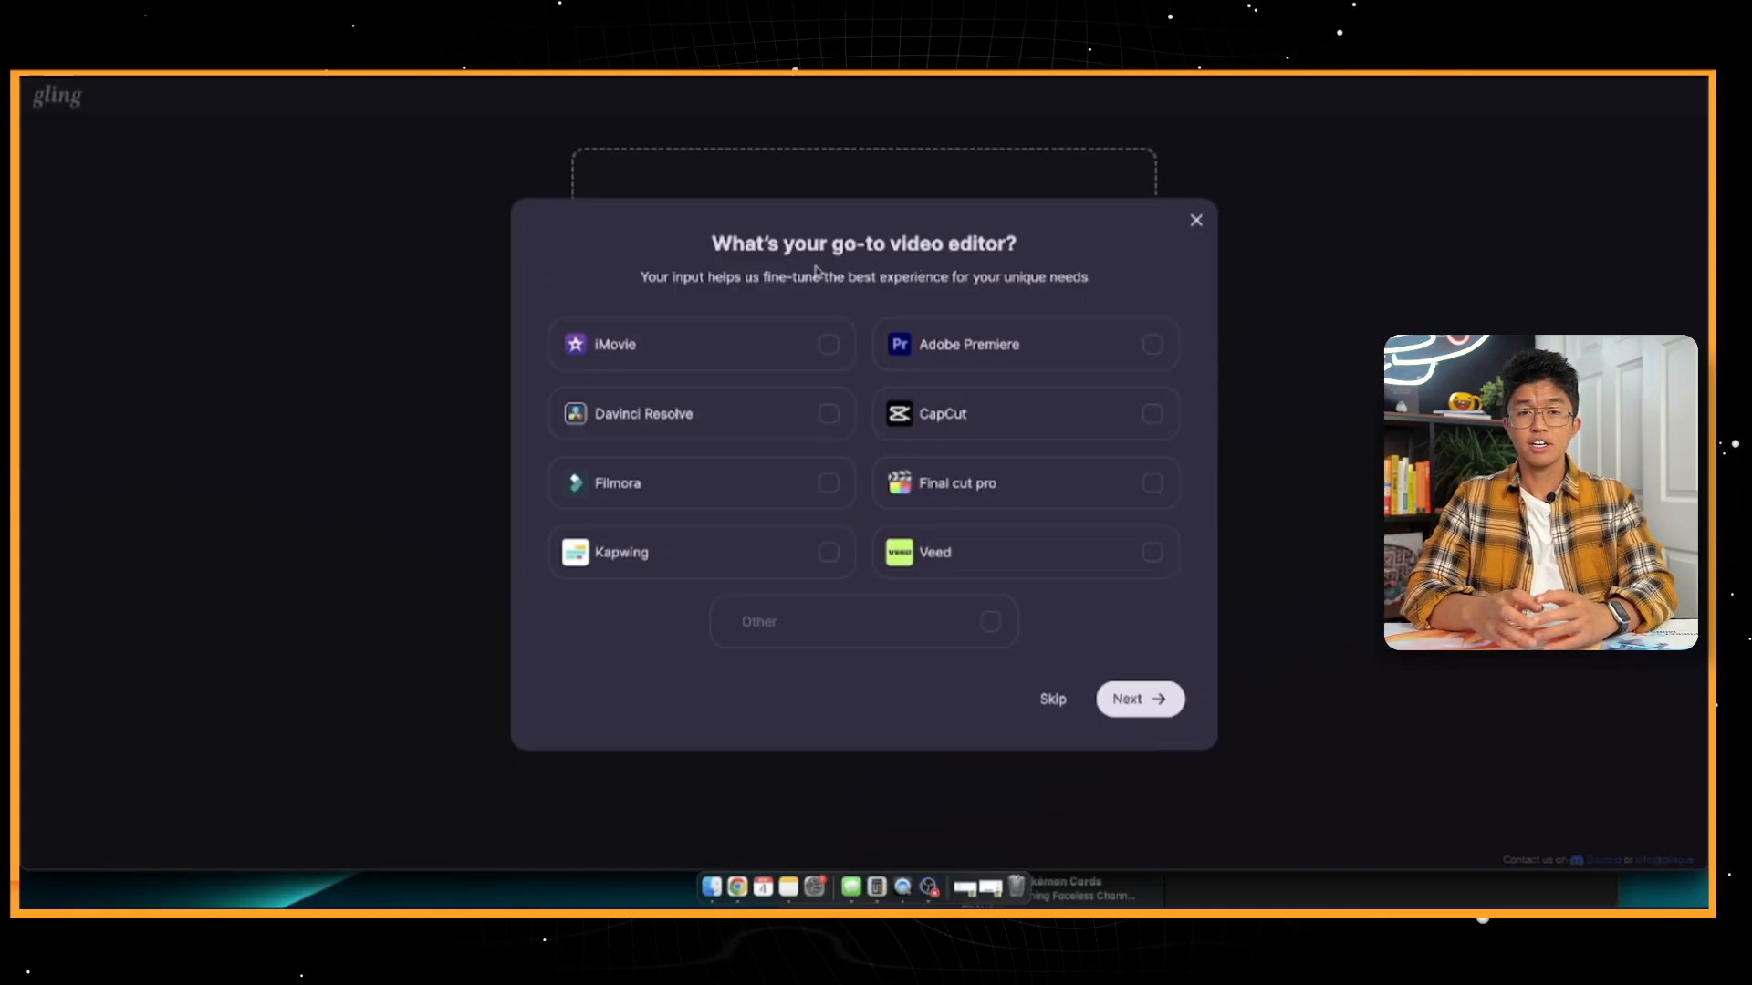
{"action": "left_click", "coordinate": [1139, 494]}
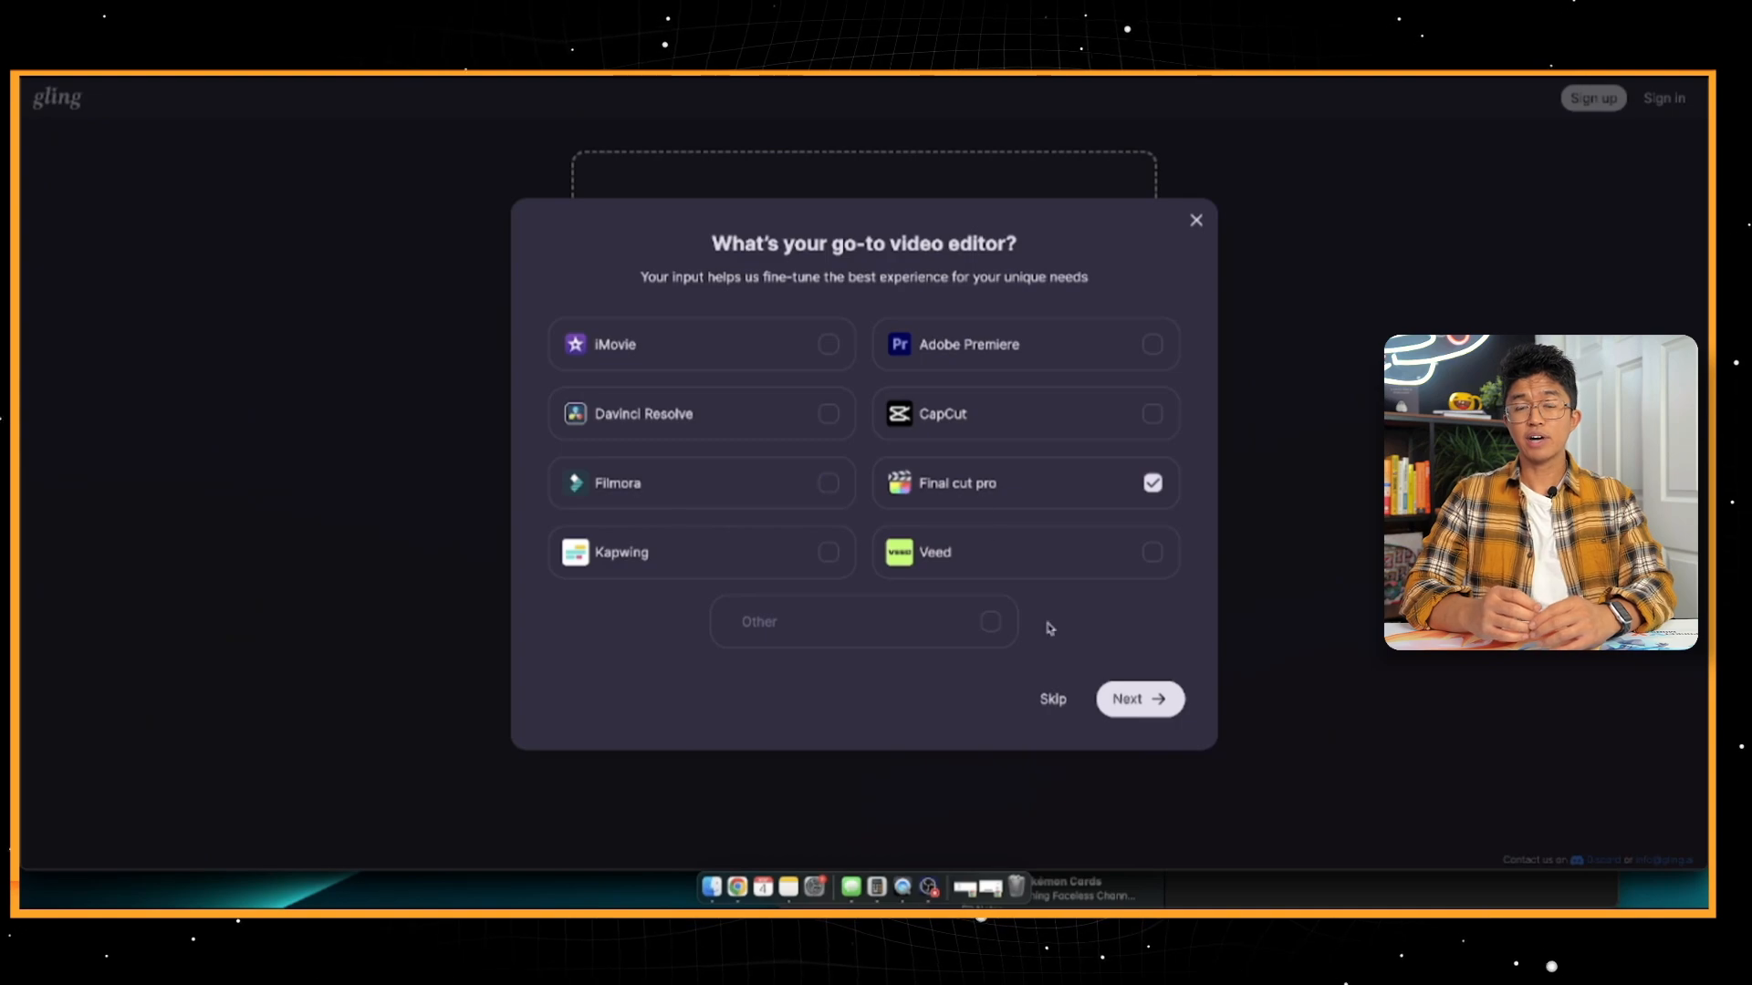
{"action": "left_click", "coordinate": [1129, 694]}
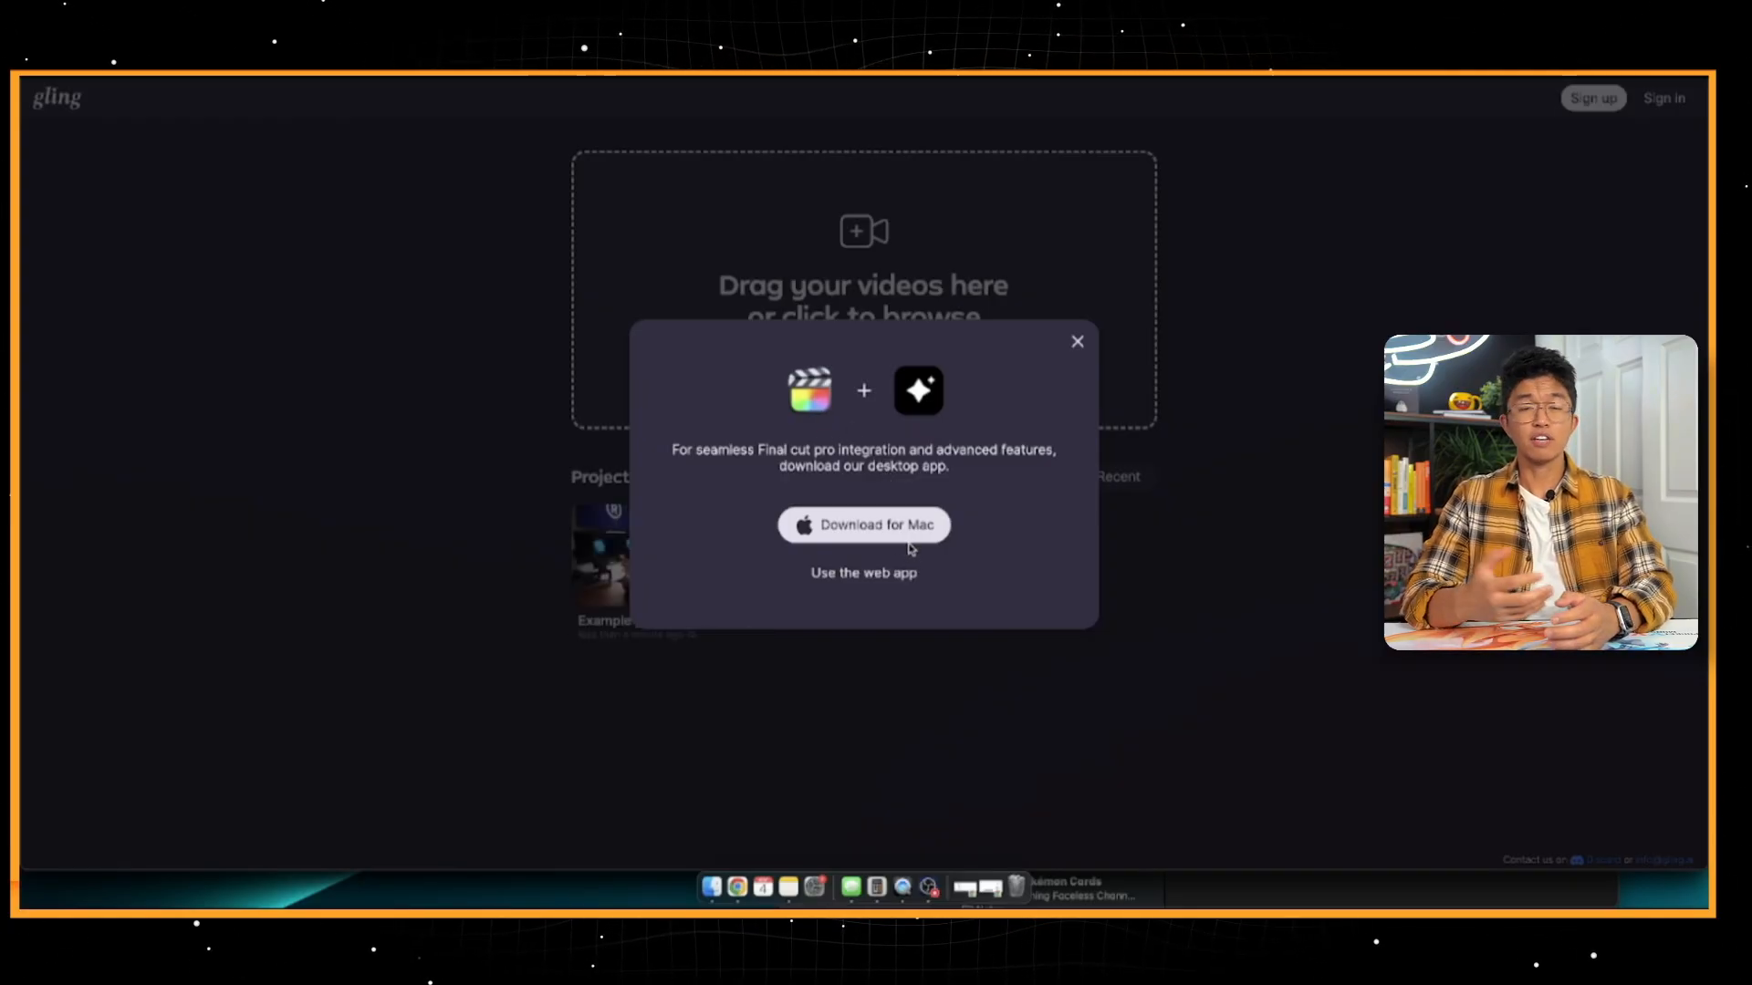
{"action": "left_click", "coordinate": [863, 573]}
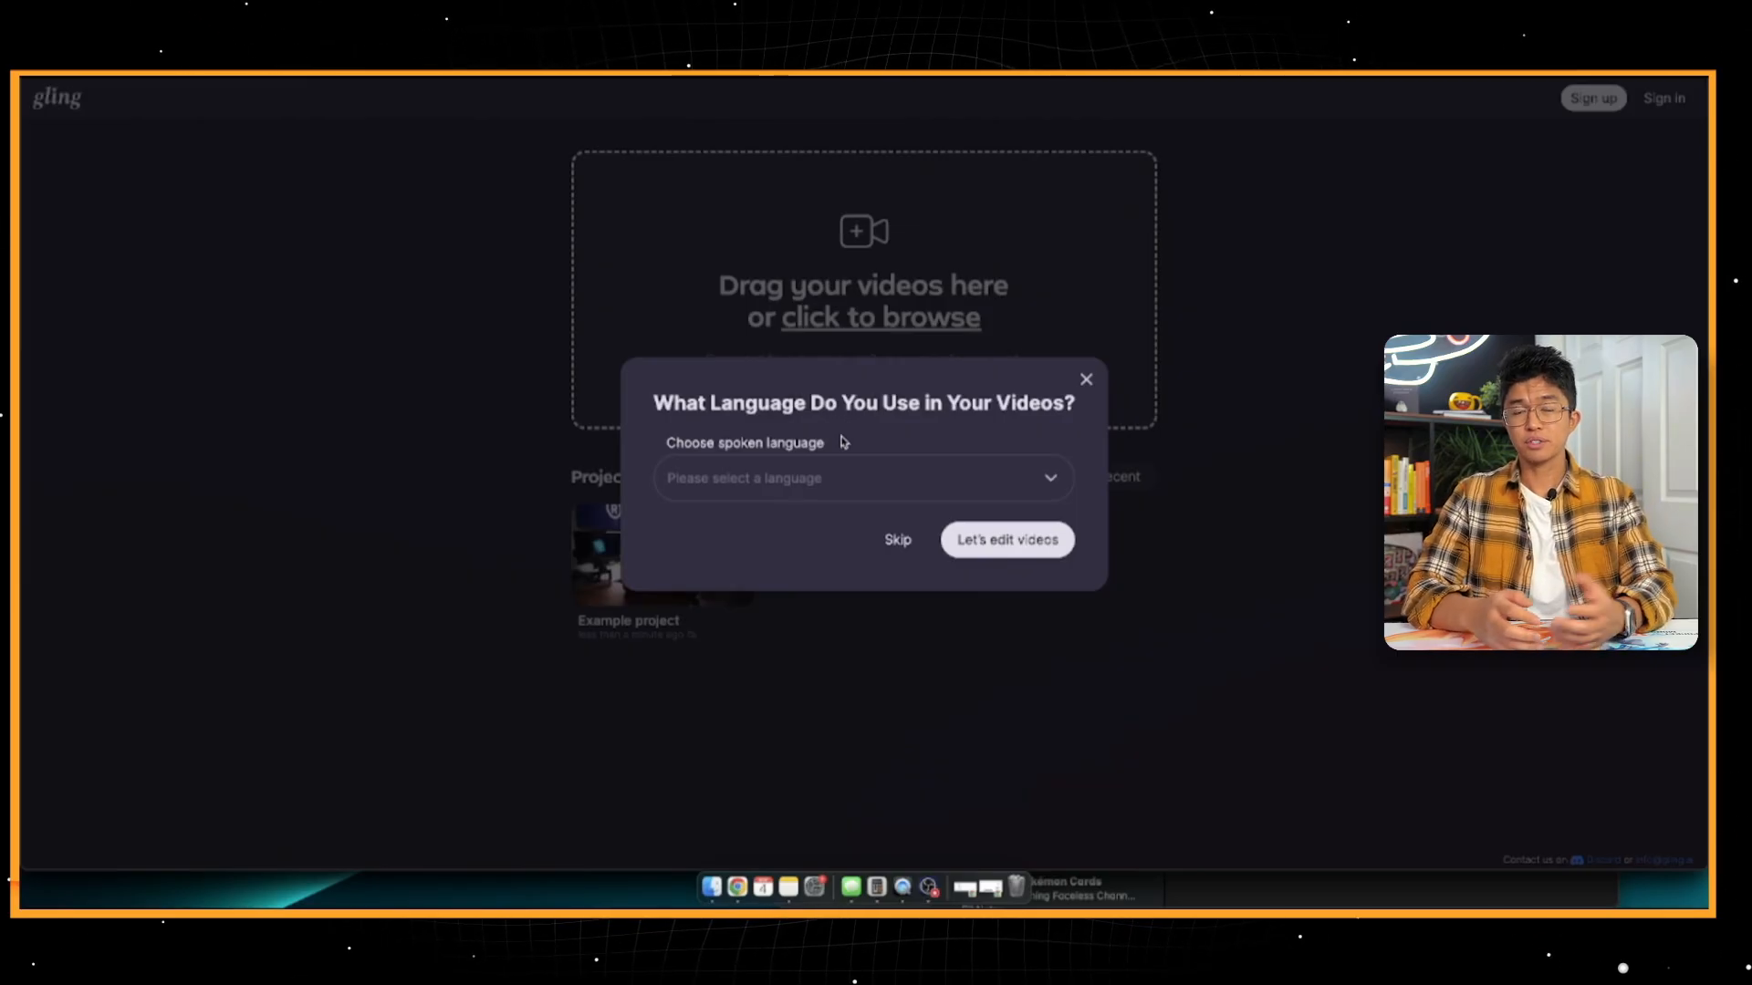
Set the spoken language of the videos to English, finish the setup questions and start signing up for an account.
{"action": "left_click", "coordinate": [810, 498]}
{"action": "left_click", "coordinate": [755, 521]}
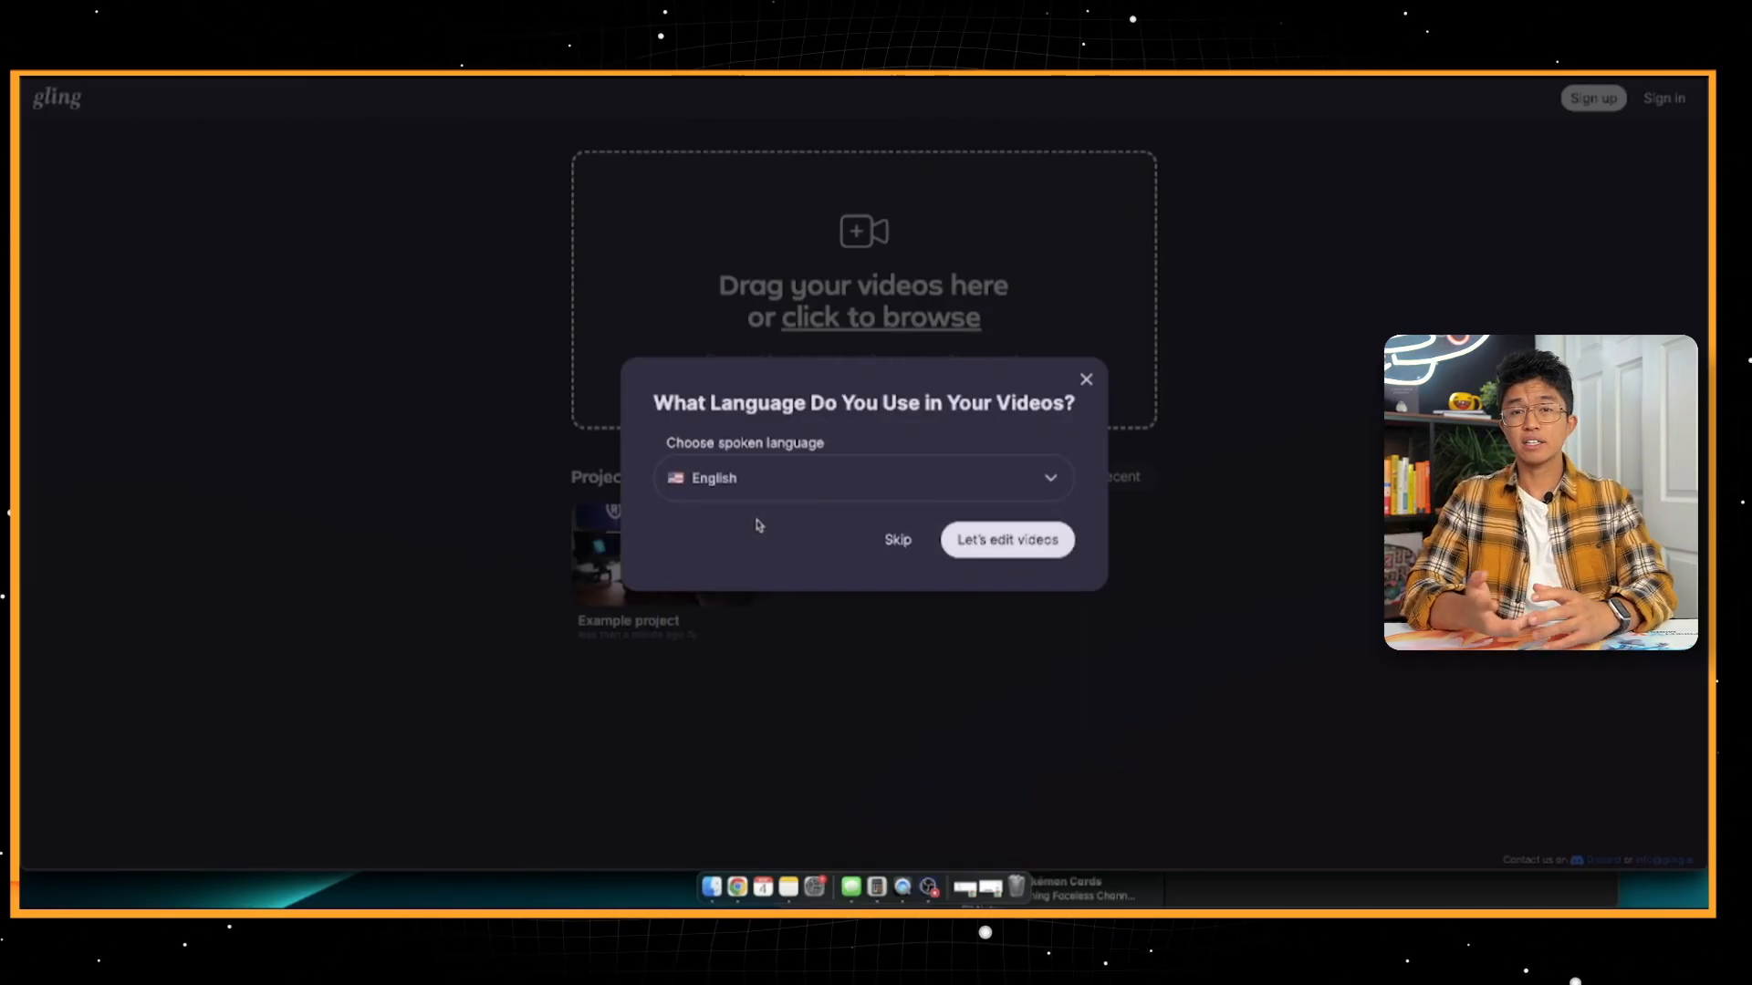
{"action": "left_click", "coordinate": [1018, 545]}
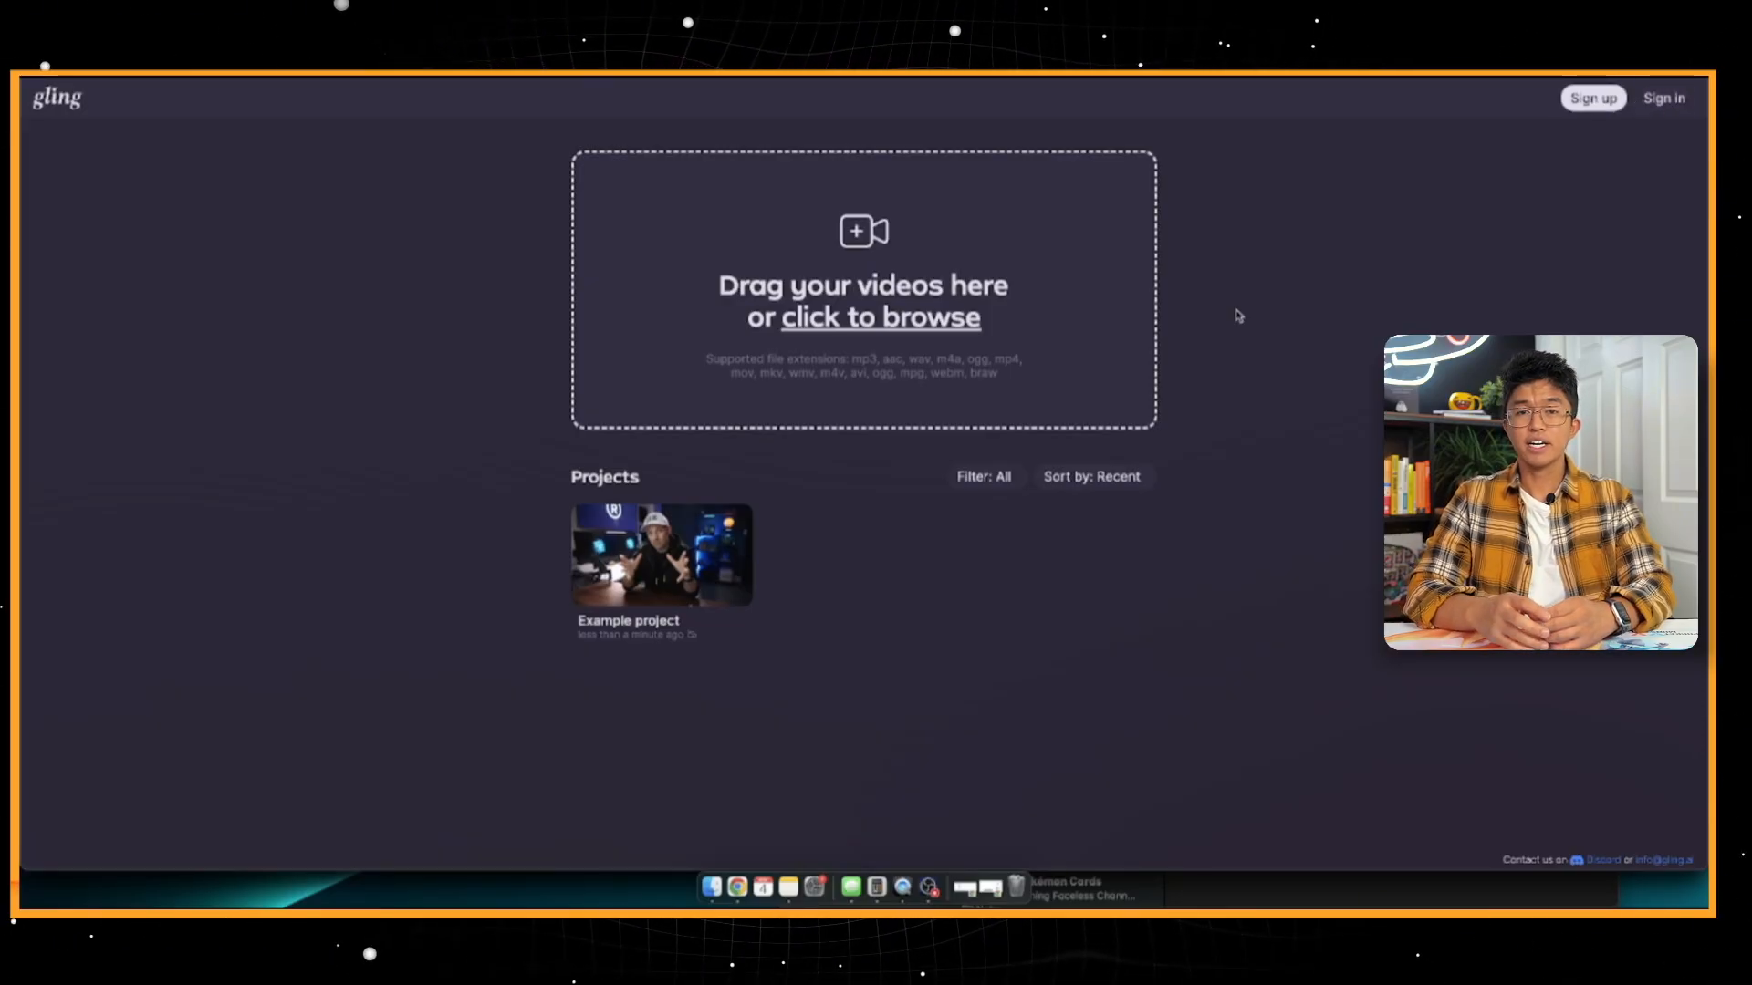
{"action": "left_click", "coordinate": [1595, 108]}
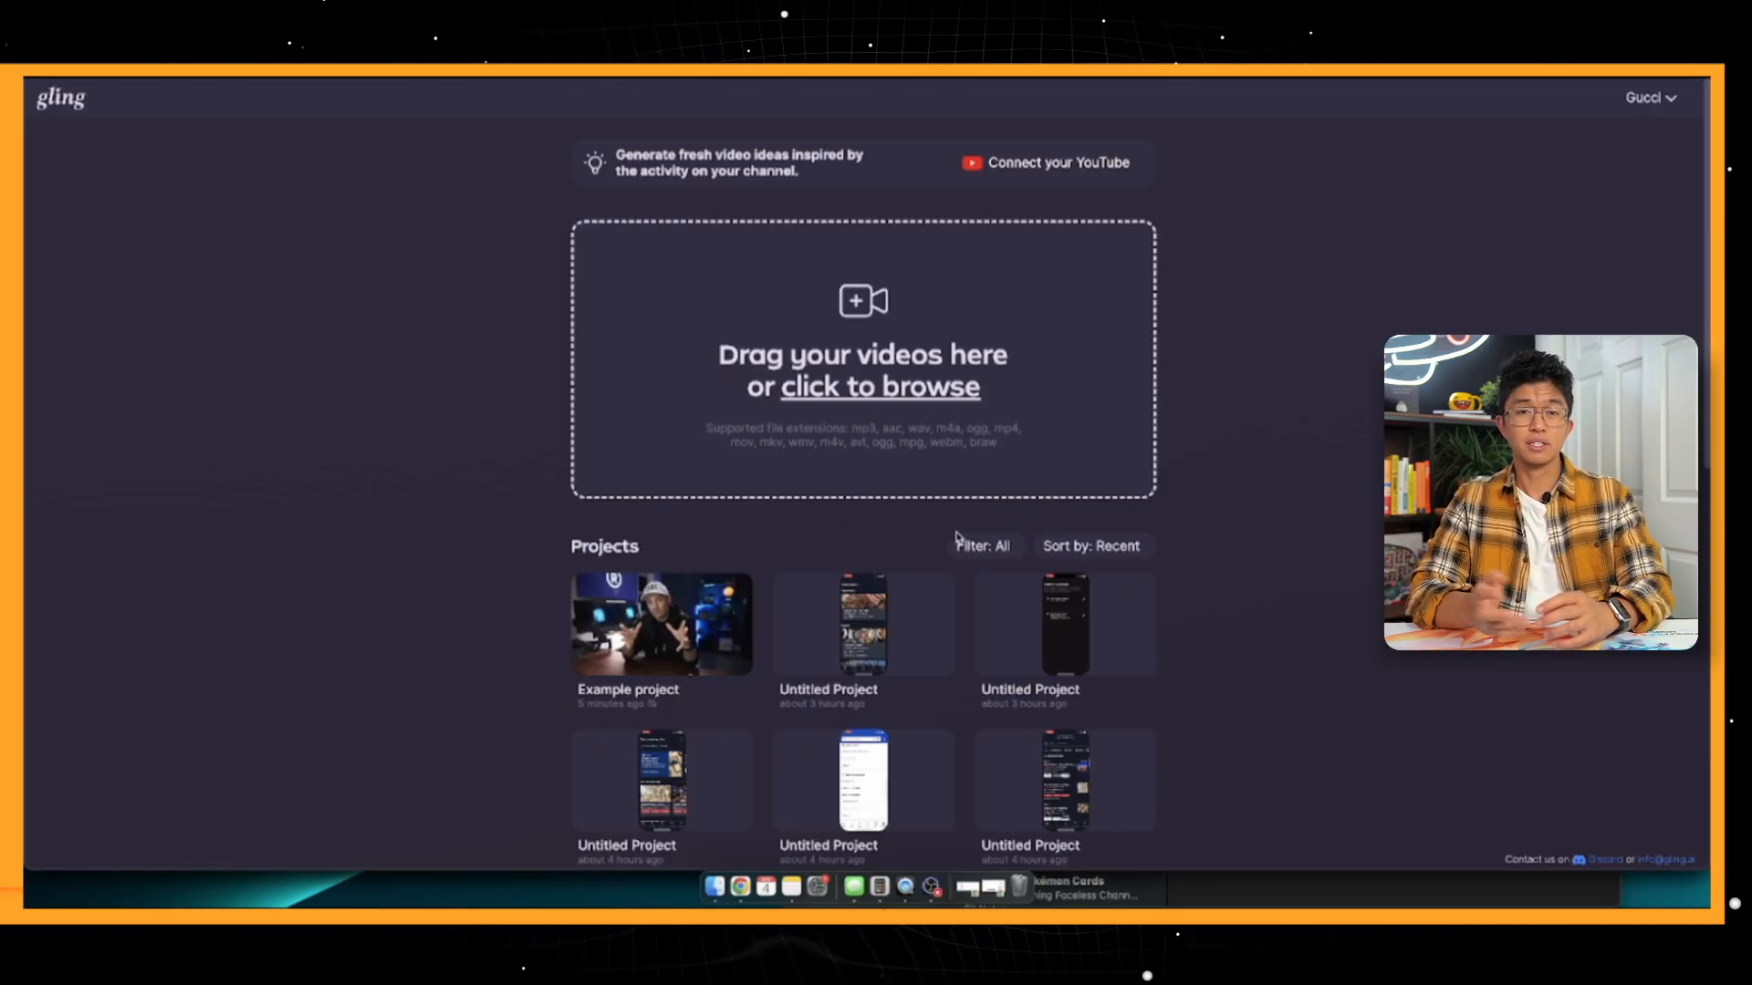
Look through the existing projects, the available sorting options and the account menu.
{"action": "scroll", "coordinate": [958, 539], "scroll_direction": "down", "scroll_amount": 1}
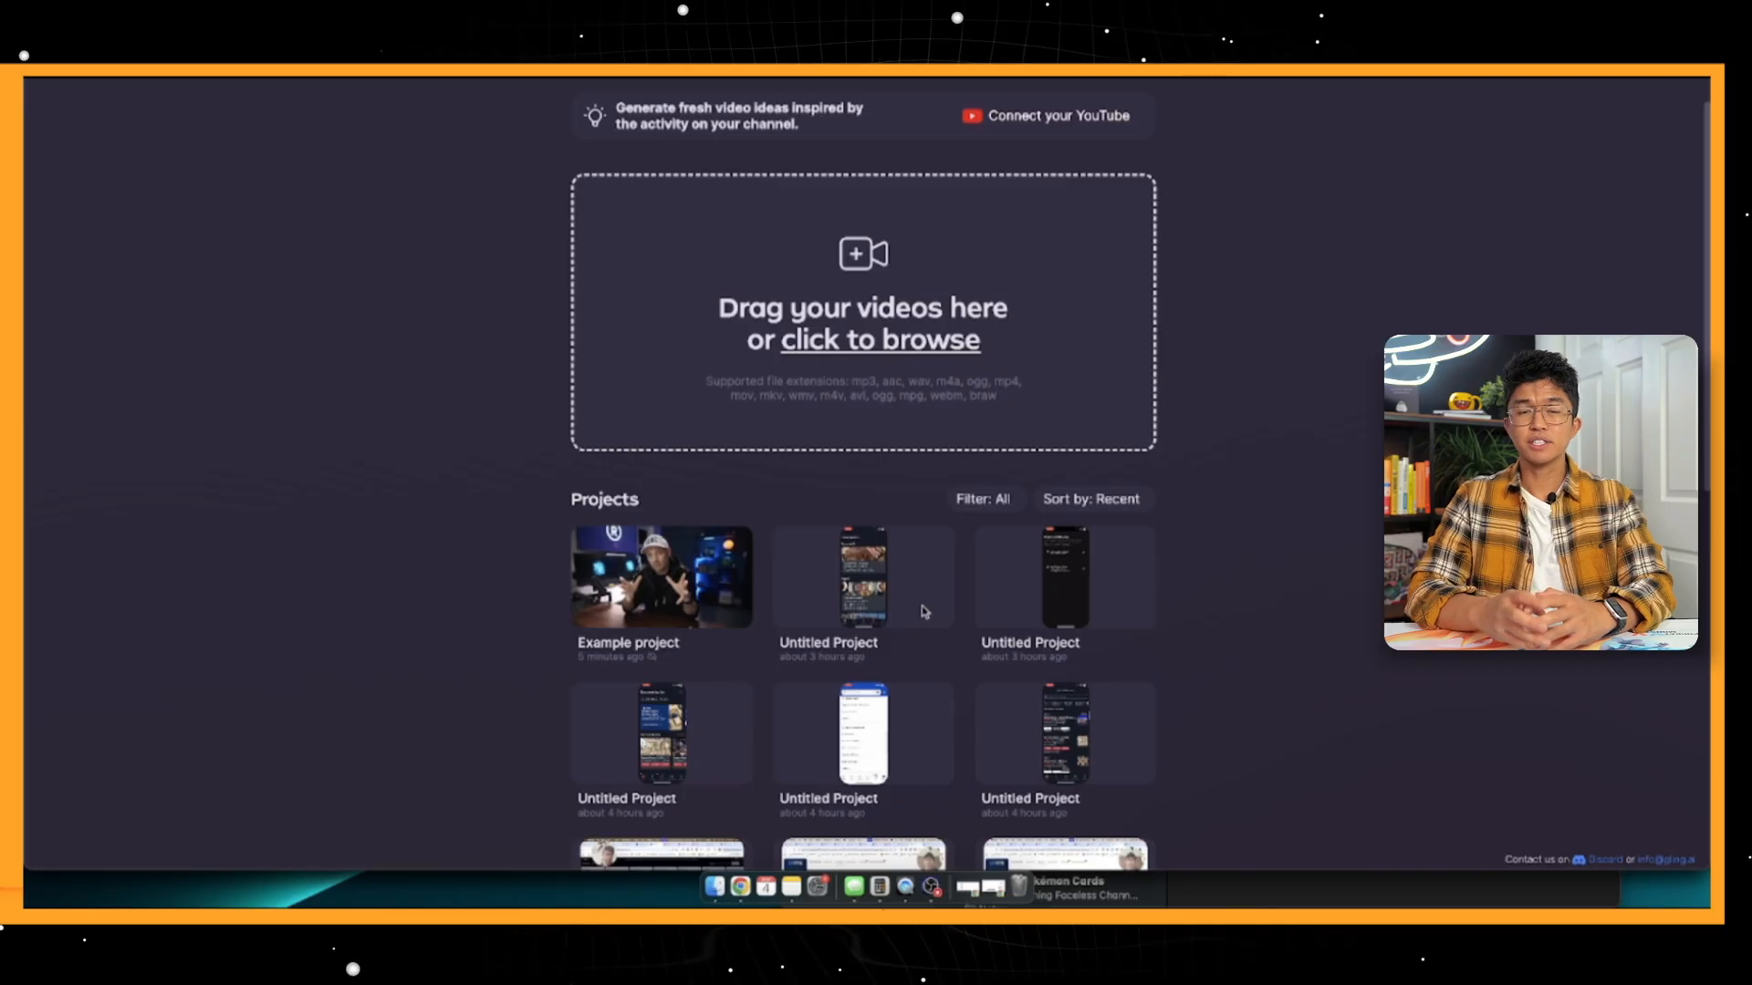
{"action": "scroll", "coordinate": [924, 611], "scroll_direction": "down", "scroll_amount": 1}
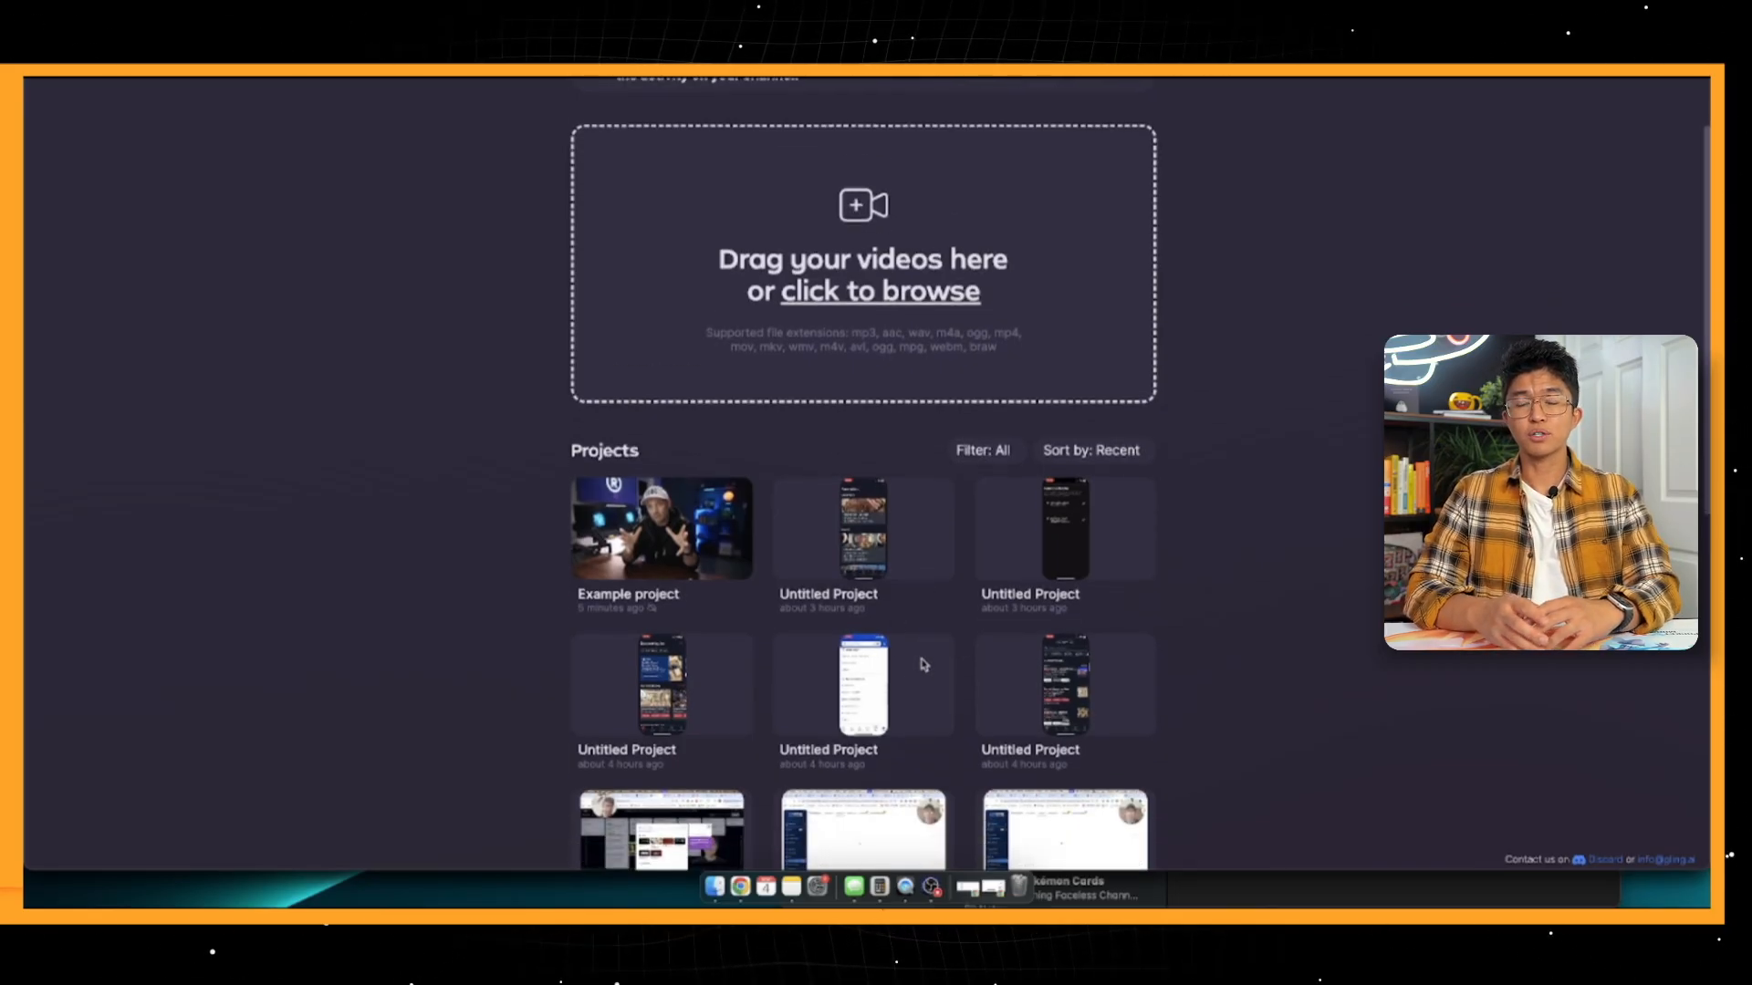
{"action": "scroll", "coordinate": [963, 639], "scroll_direction": "down", "scroll_amount": 3}
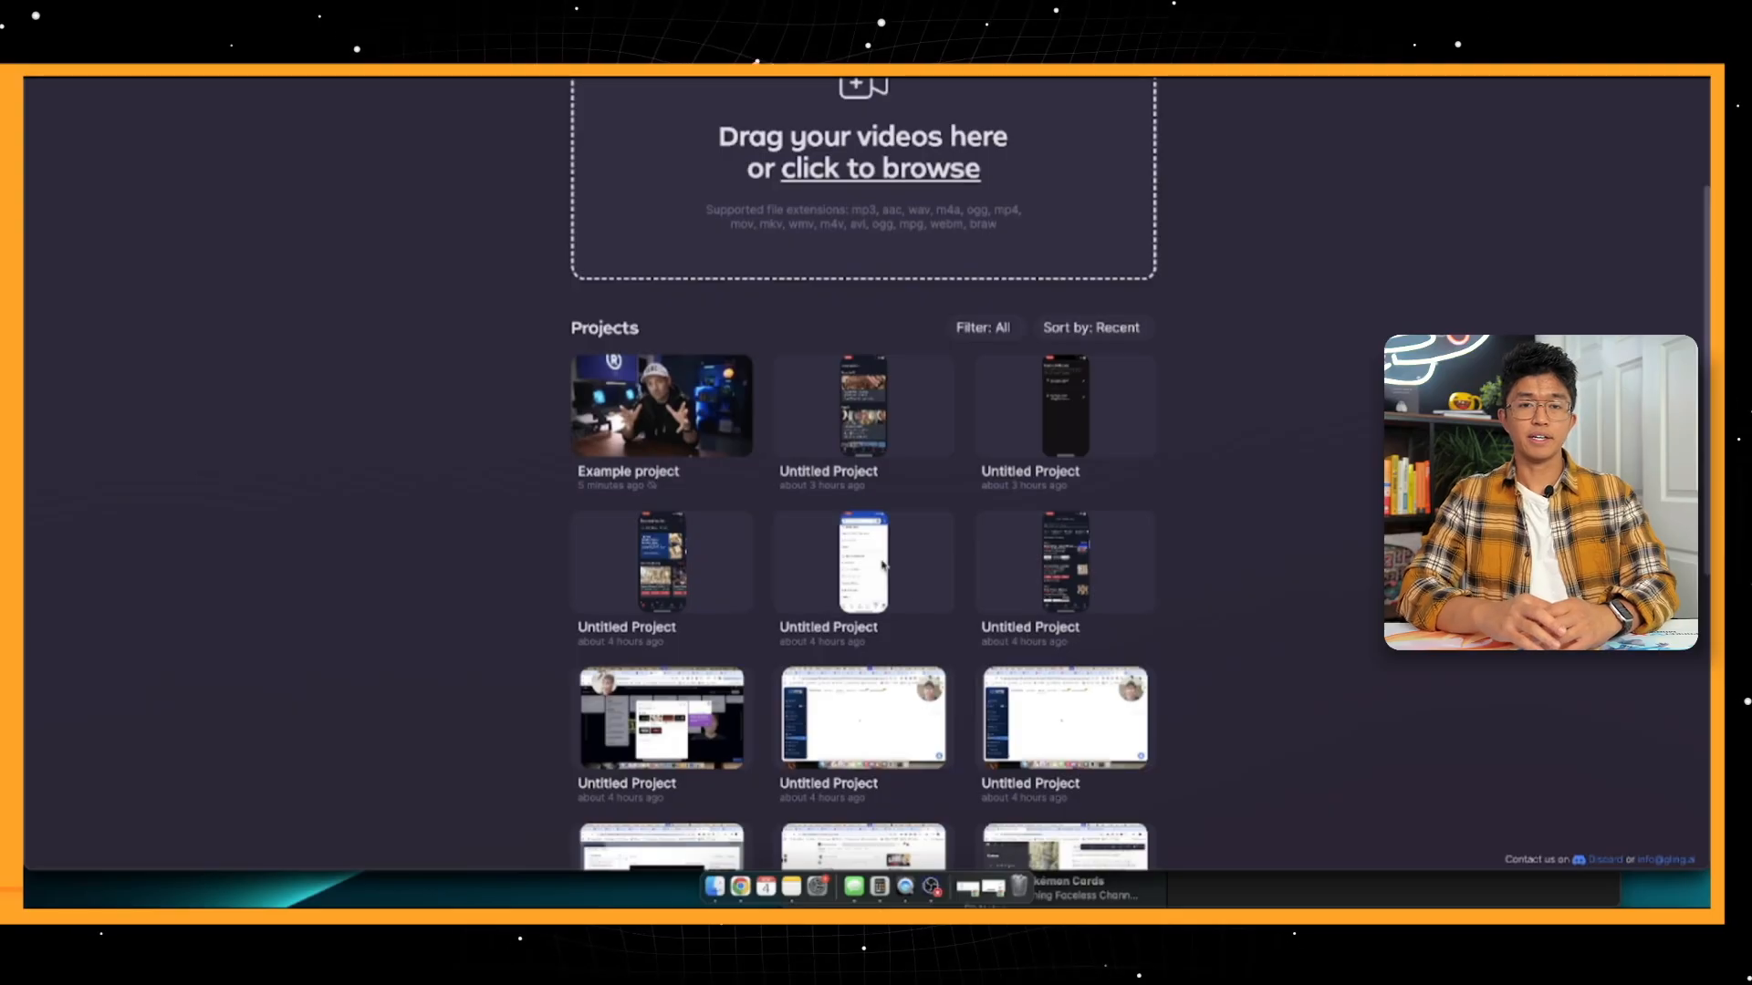
{"action": "scroll", "coordinate": [956, 552], "scroll_direction": "down", "scroll_amount": 10}
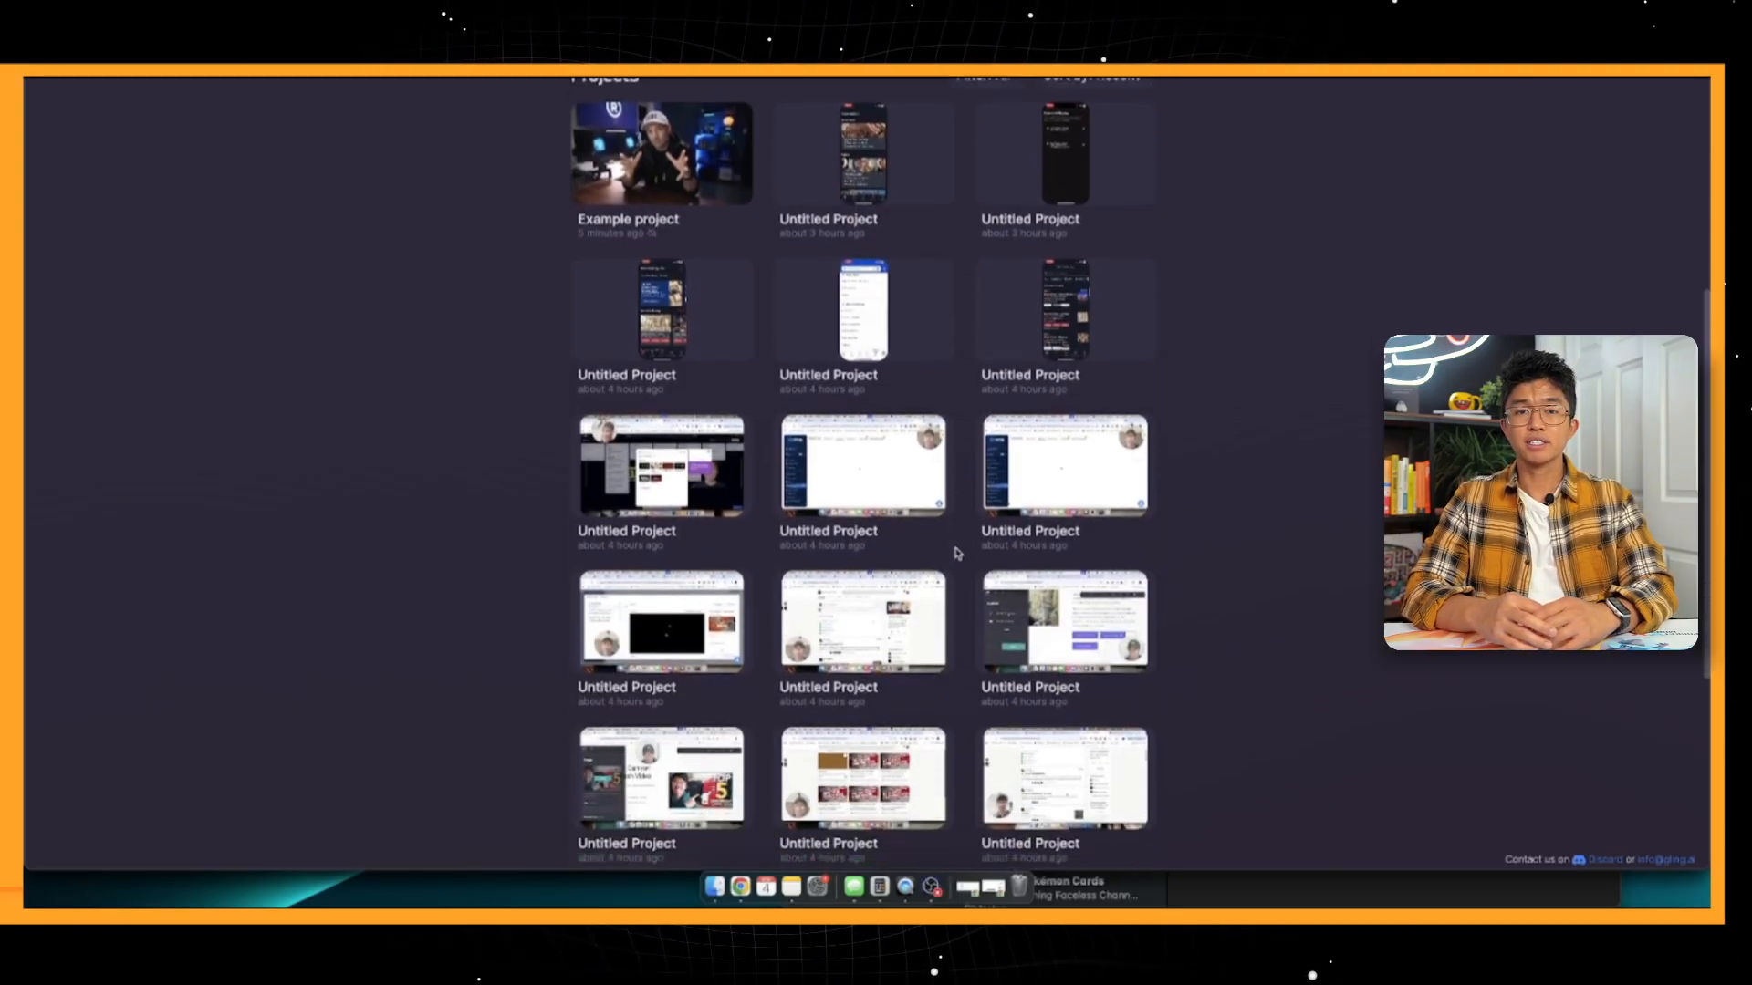
{"action": "scroll", "coordinate": [956, 553], "scroll_direction": "up", "scroll_amount": 5}
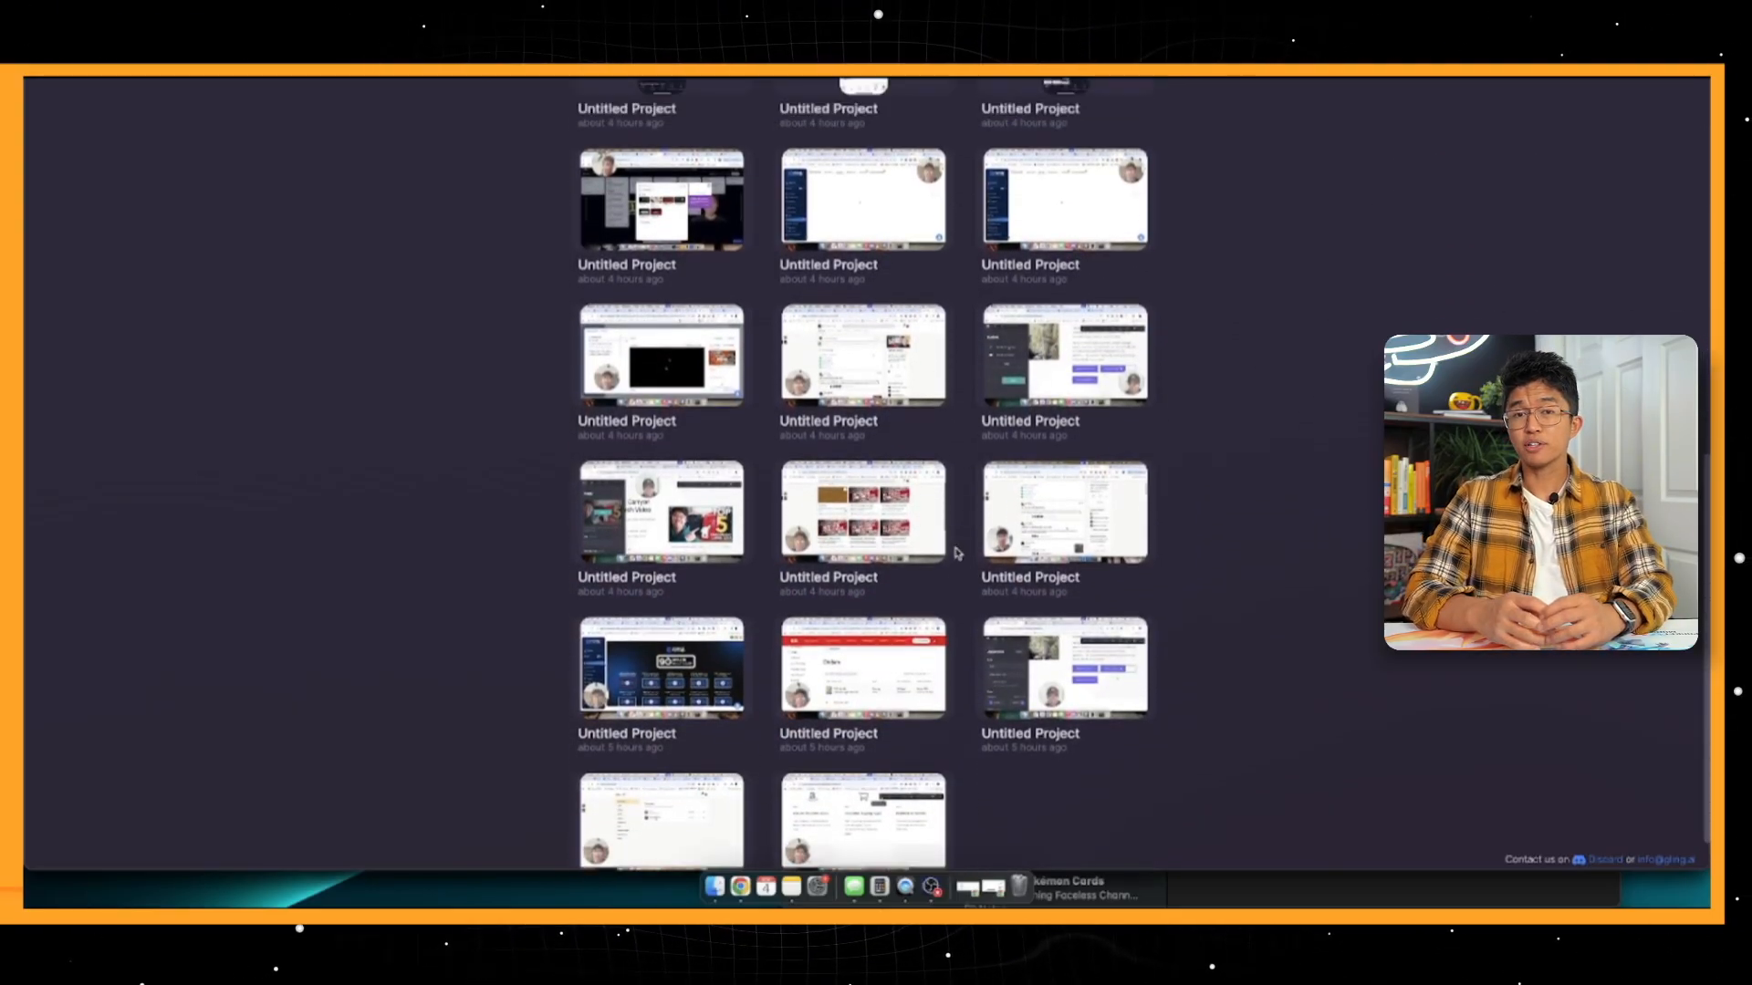
{"action": "scroll", "coordinate": [956, 553], "scroll_direction": "up", "scroll_amount": 5}
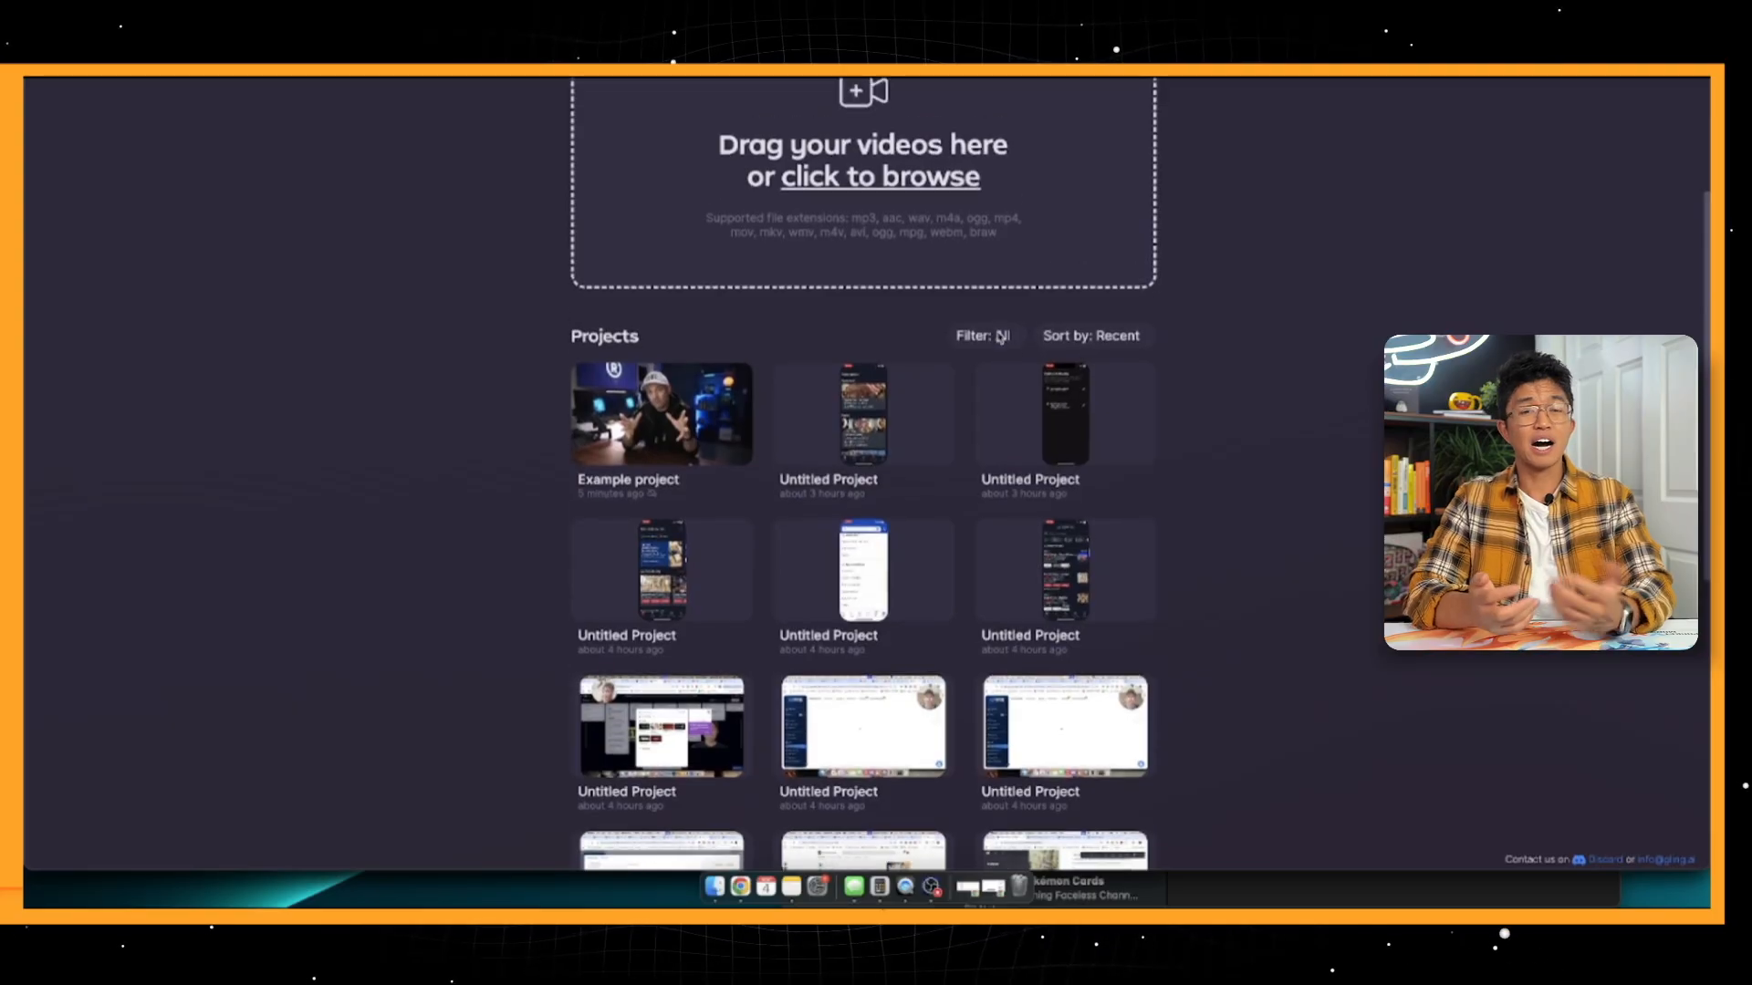
{"action": "left_click", "coordinate": [1090, 354]}
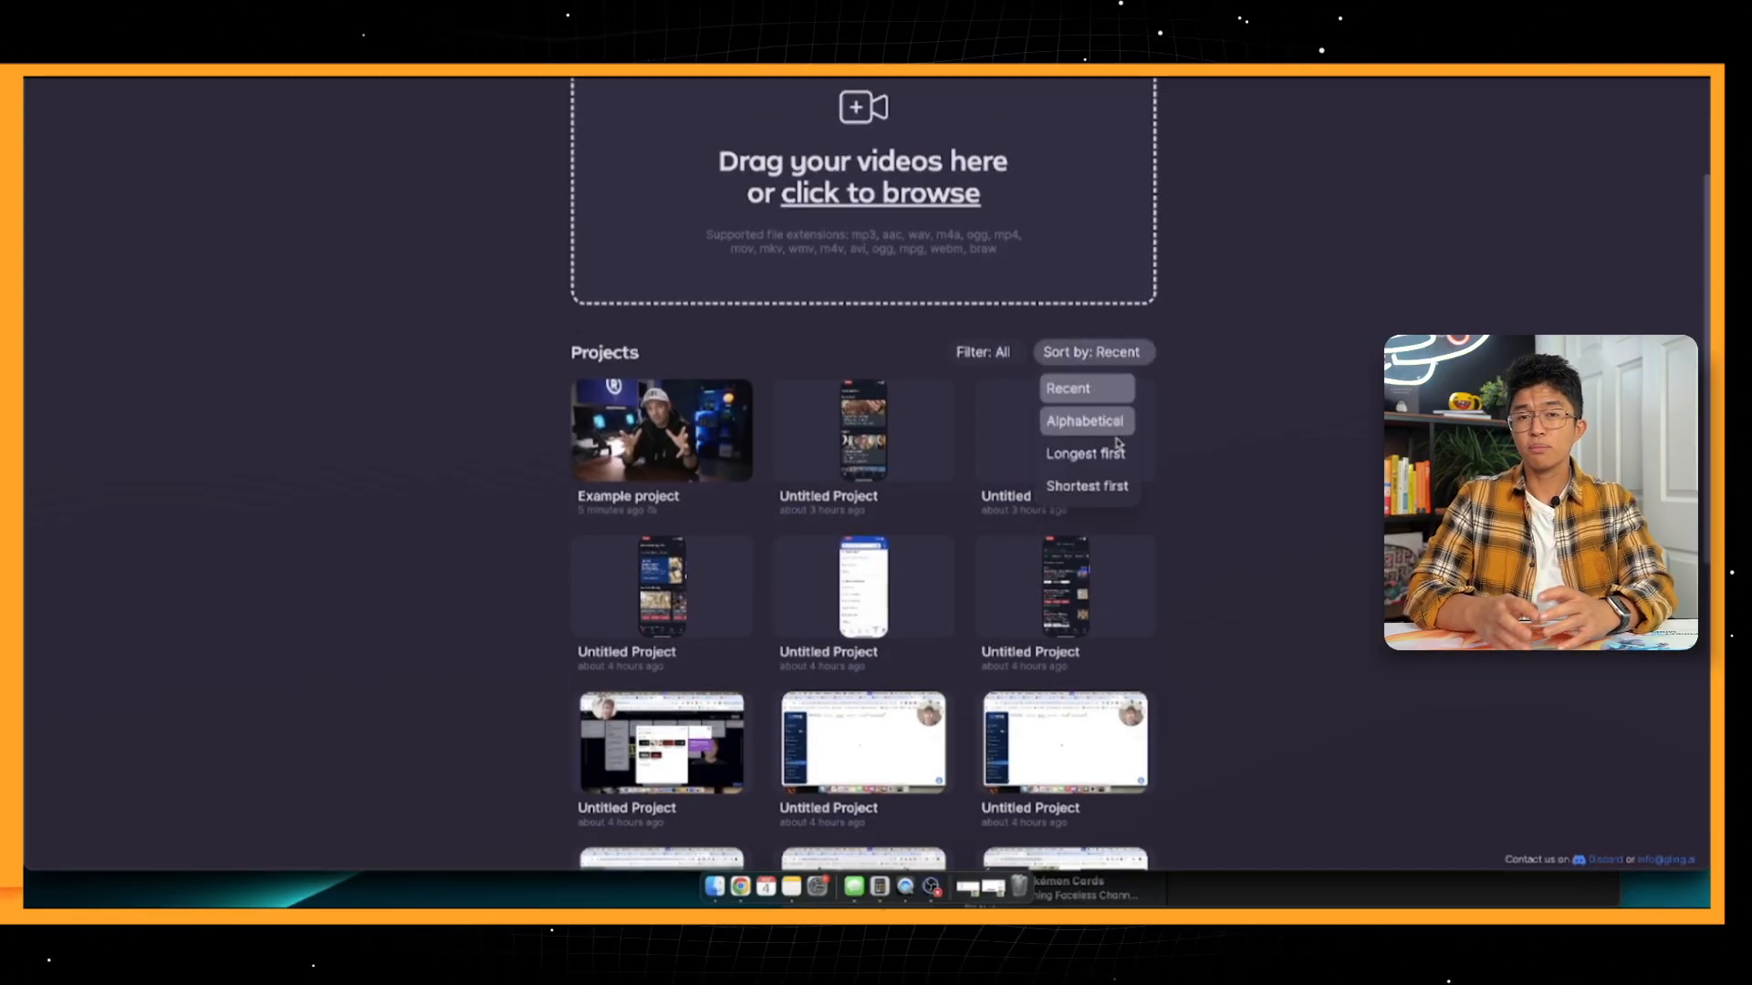
{"action": "left_click", "coordinate": [1259, 417]}
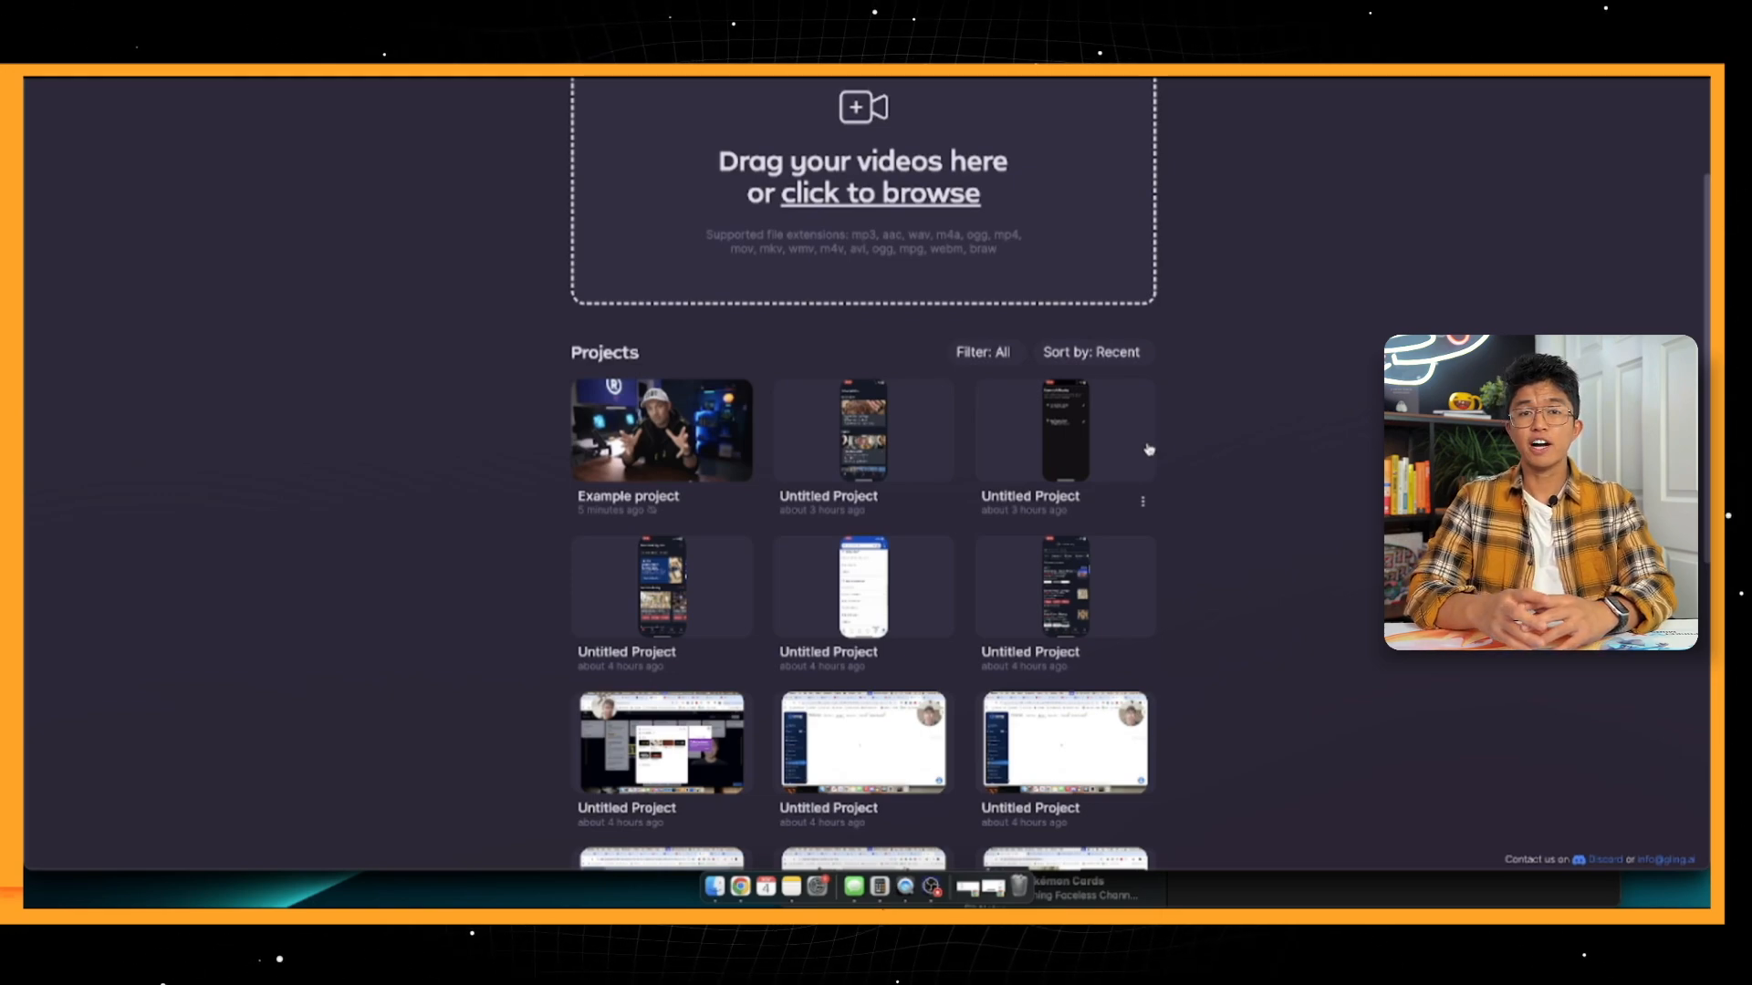
{"action": "scroll", "coordinate": [1148, 449], "scroll_direction": "up", "scroll_amount": 3}
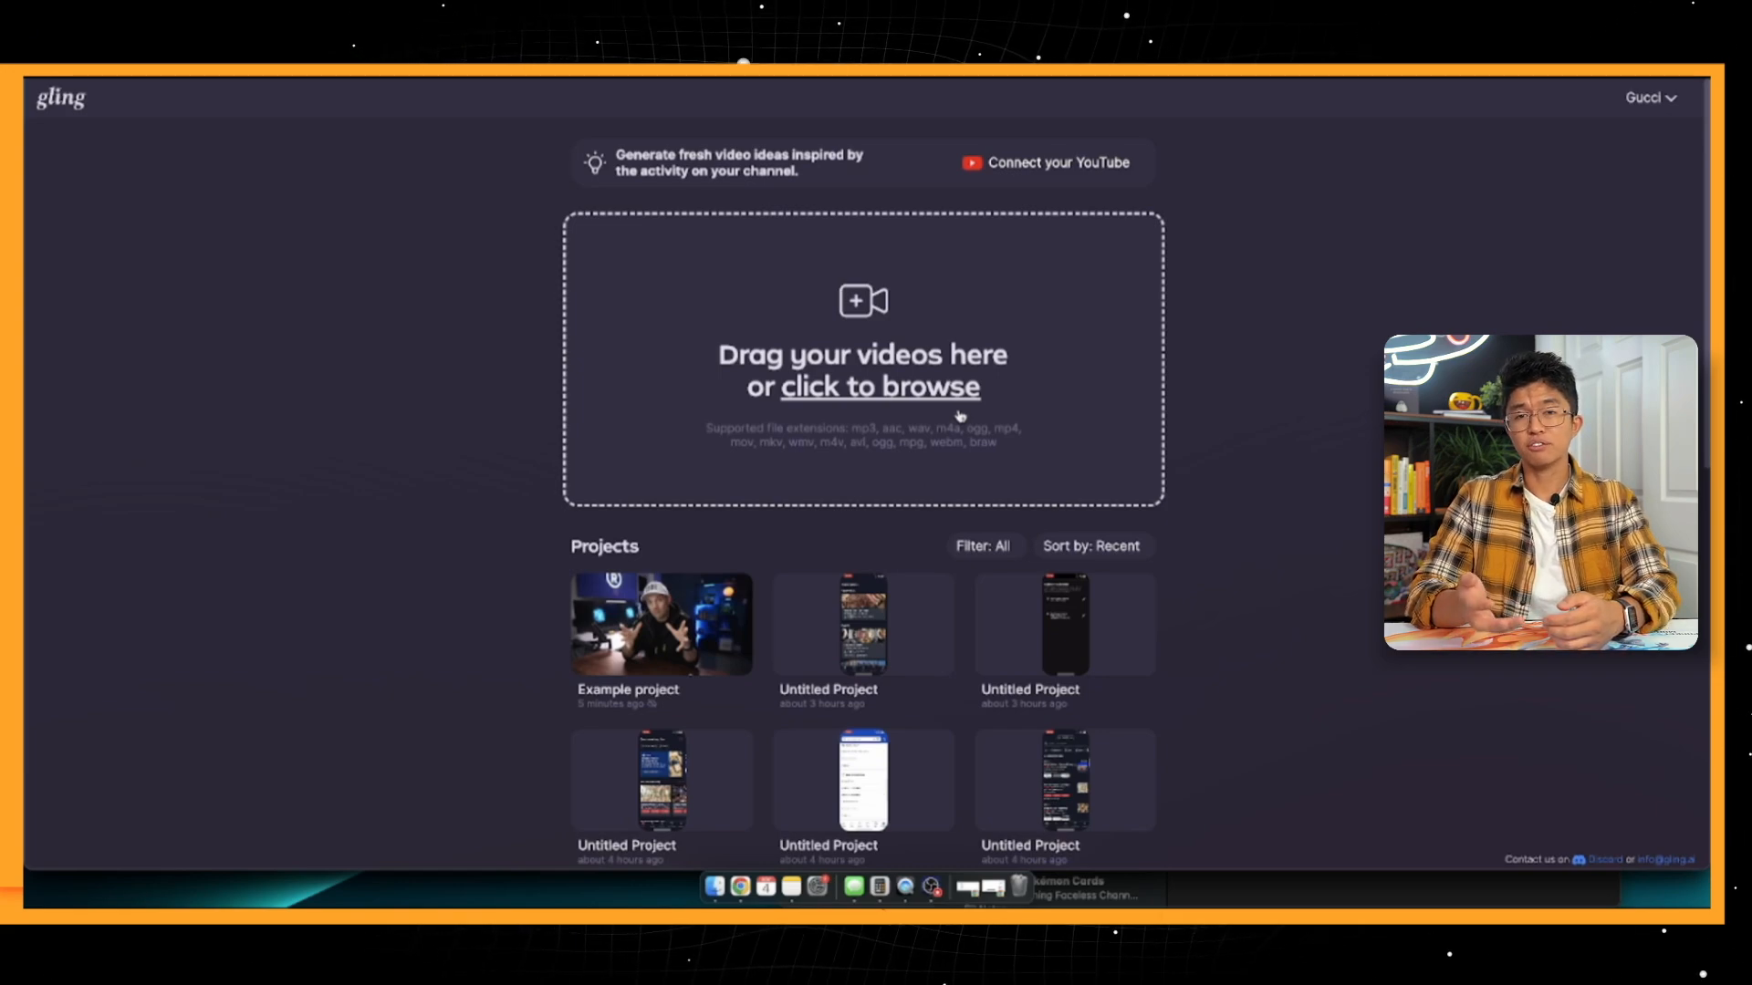
{"action": "scroll", "coordinate": [960, 416], "scroll_direction": "down", "scroll_amount": 2}
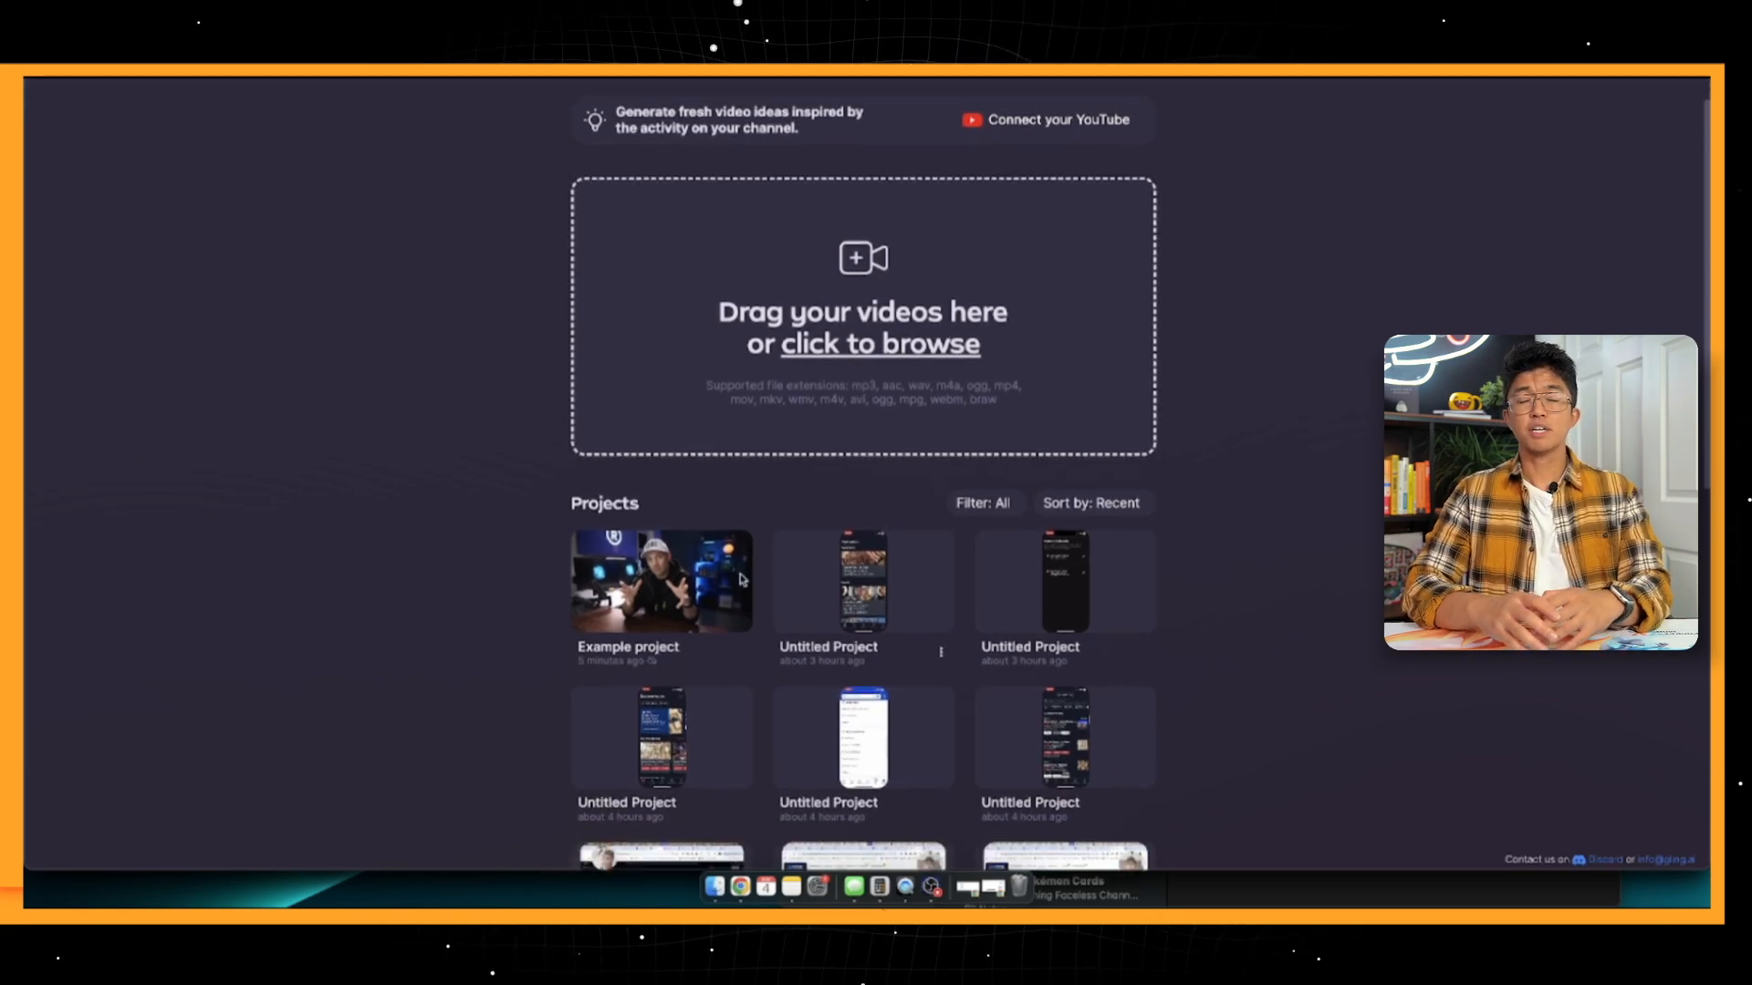
{"action": "scroll", "coordinate": [748, 551], "scroll_direction": "down", "scroll_amount": 2}
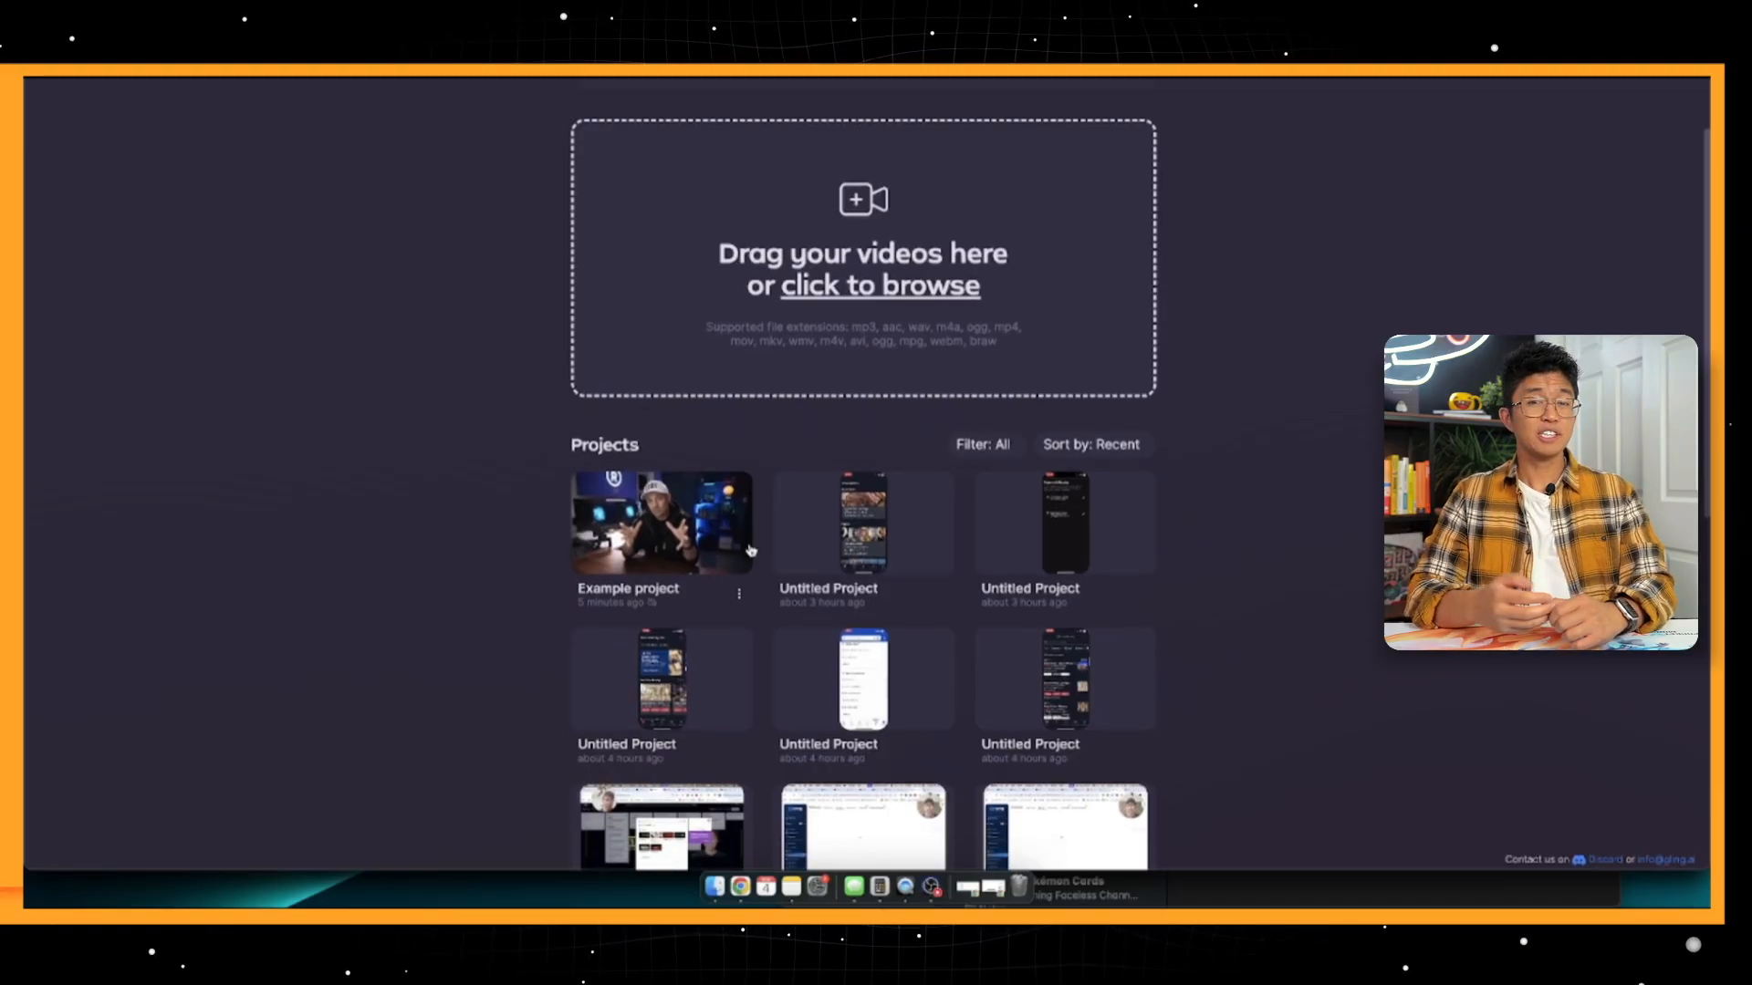
{"action": "scroll", "coordinate": [750, 550], "scroll_direction": "down", "scroll_amount": 2}
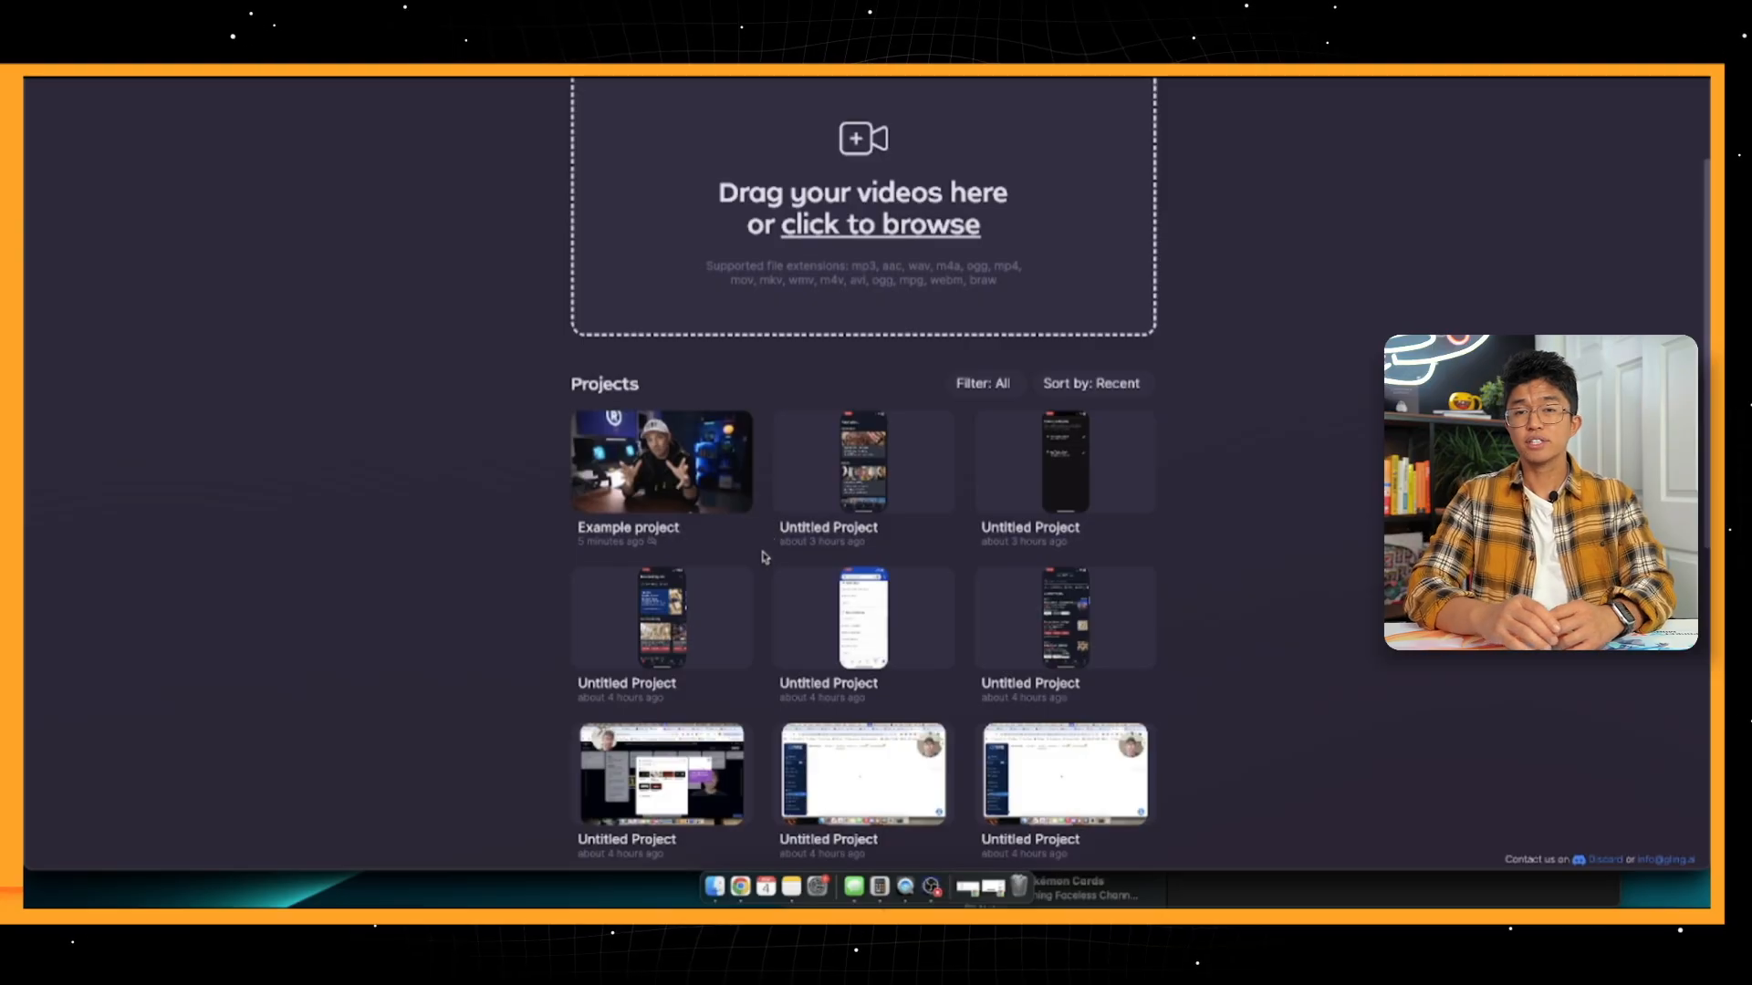
{"action": "scroll", "coordinate": [786, 563], "scroll_direction": "down", "scroll_amount": 2}
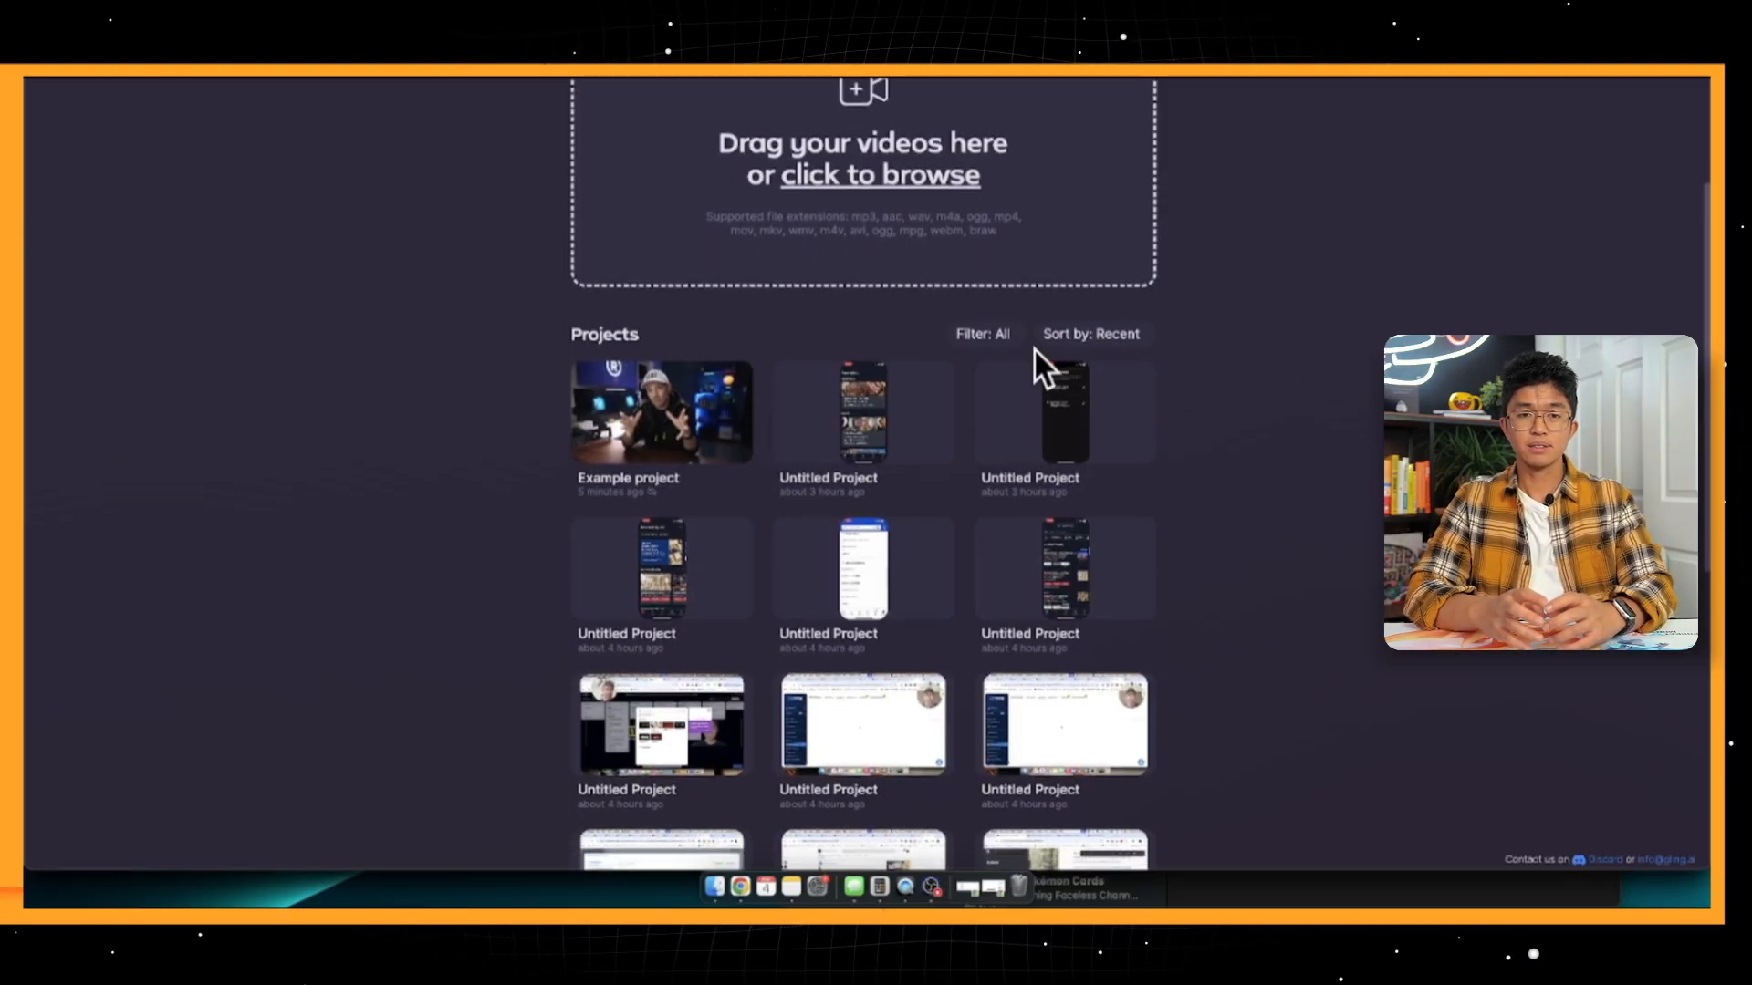
{"action": "scroll", "coordinate": [1076, 337], "scroll_direction": "up", "scroll_amount": 5}
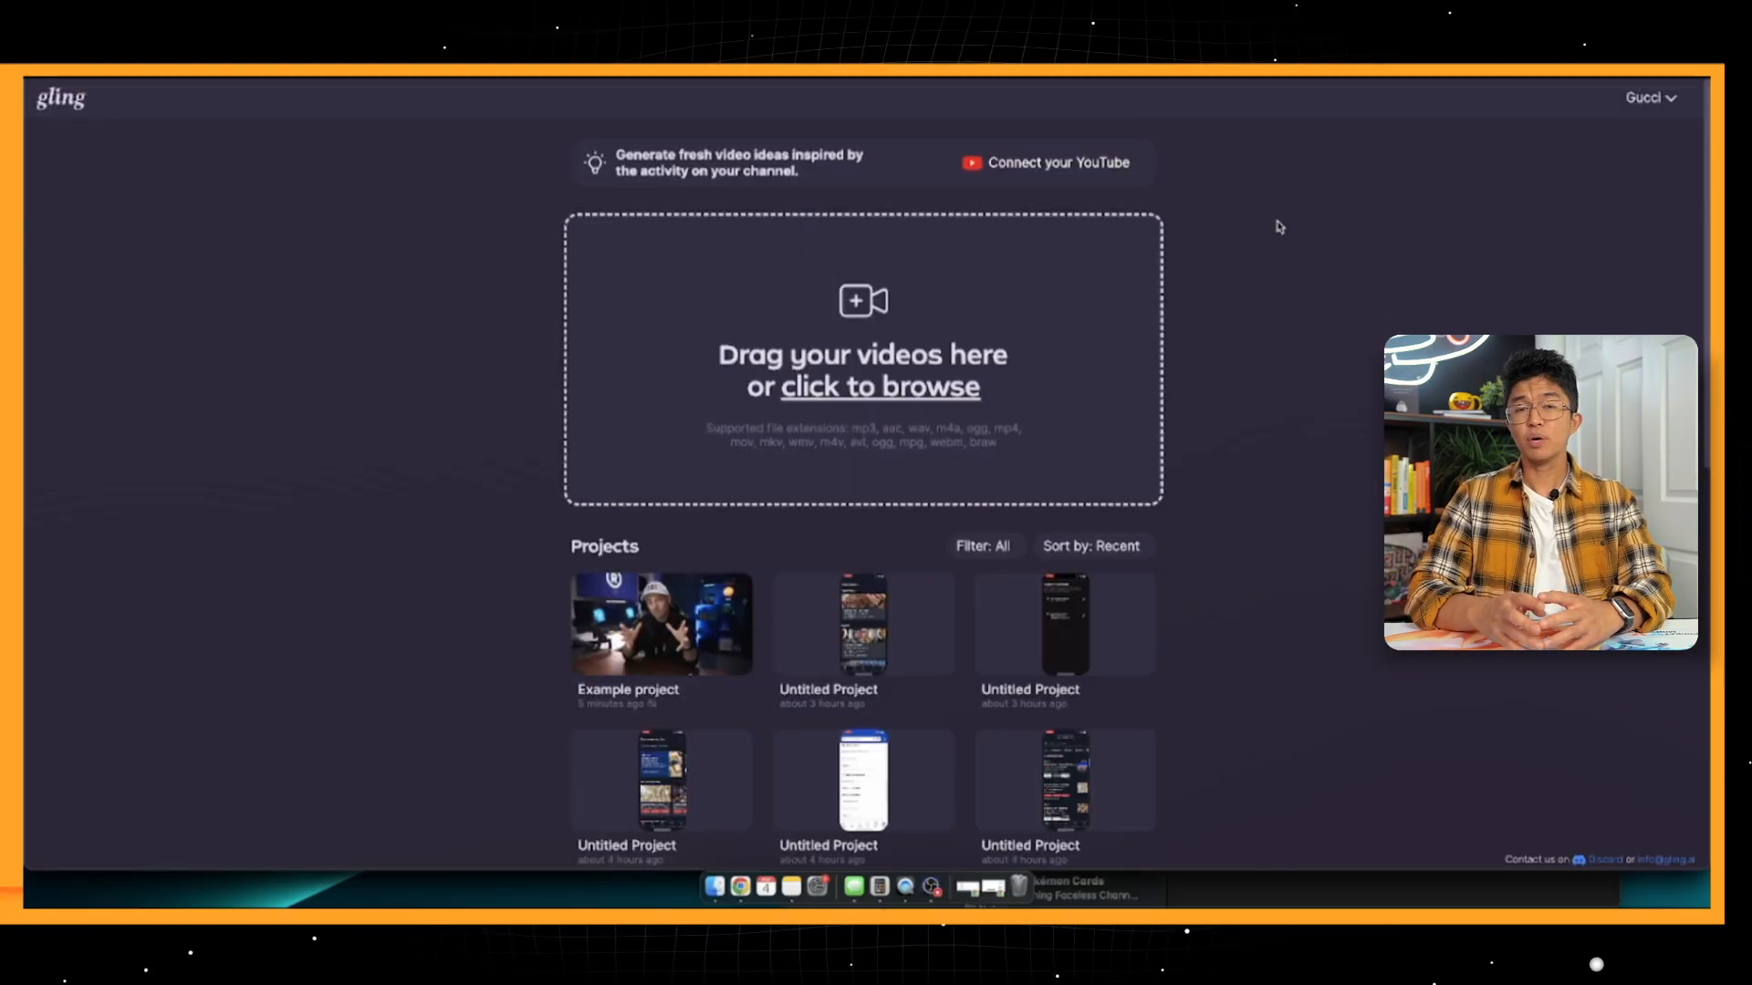
{"action": "left_click", "coordinate": [1651, 102]}
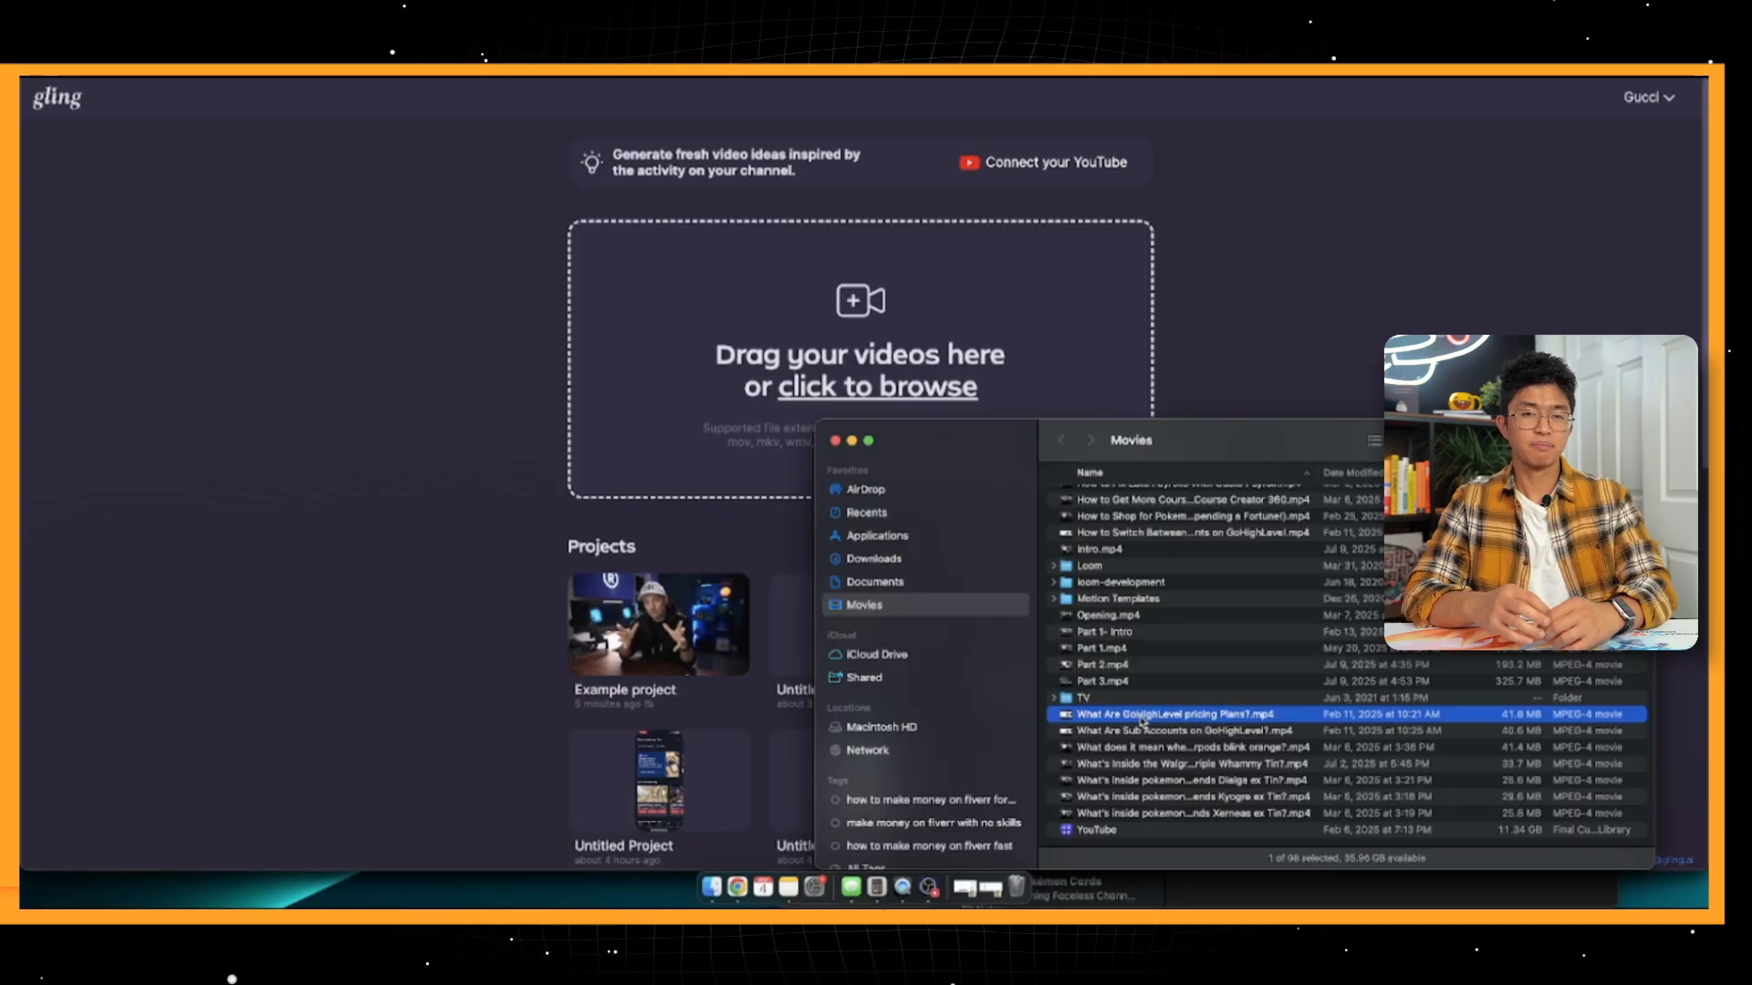
Upload "What Are GoHighLevel pricing Plans?.mp4" from the Movies folder as a new Edit with AI project in English.
{"action": "left_click_drag", "start_coordinate": [1141, 721], "coordinate": [919, 341]}
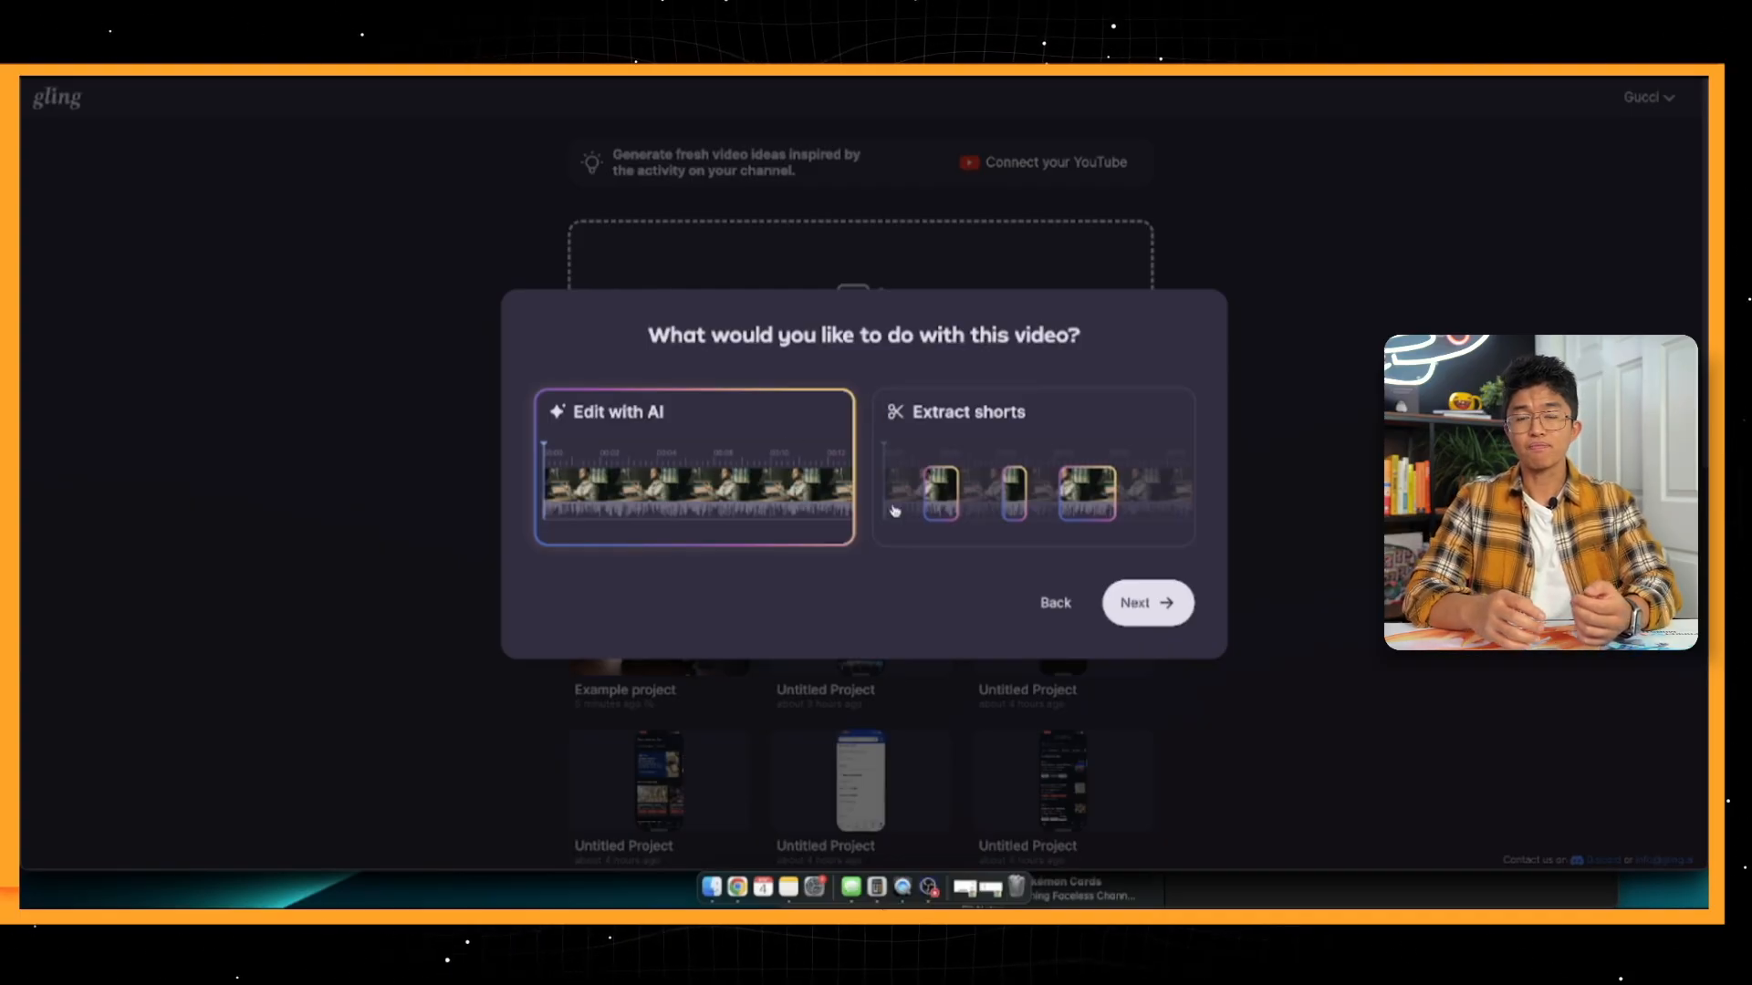
{"action": "left_click", "coordinate": [1144, 605]}
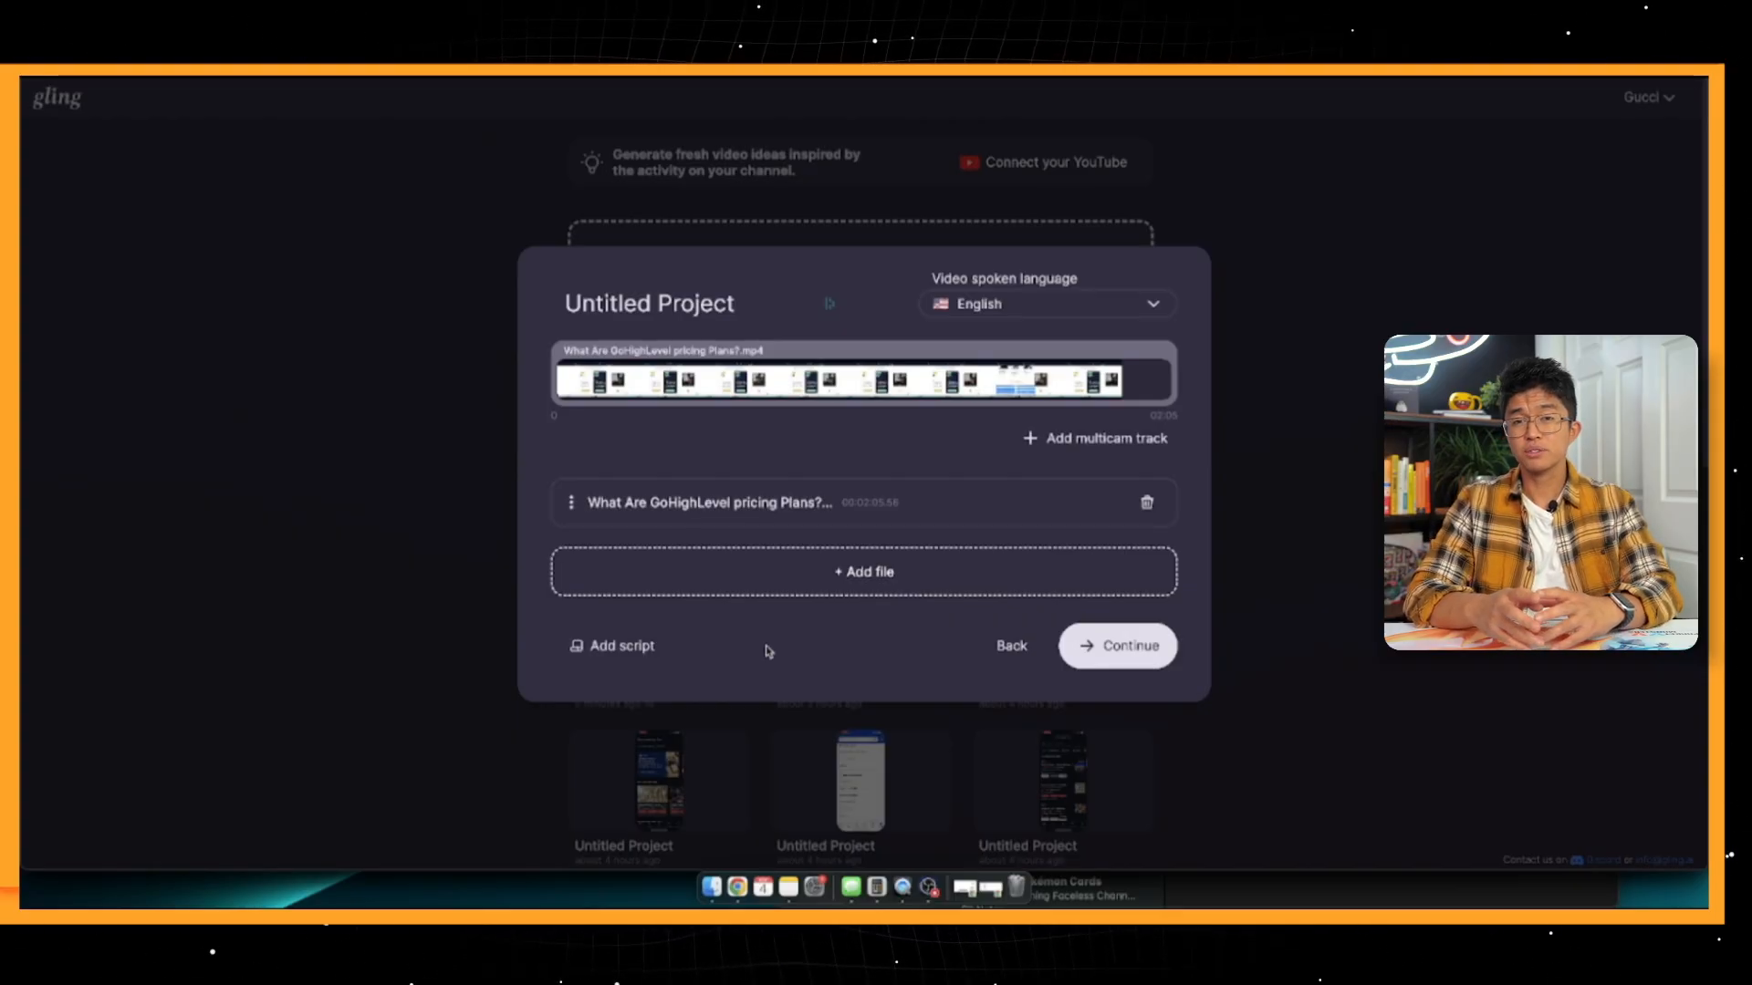
{"action": "left_click", "coordinate": [1113, 650]}
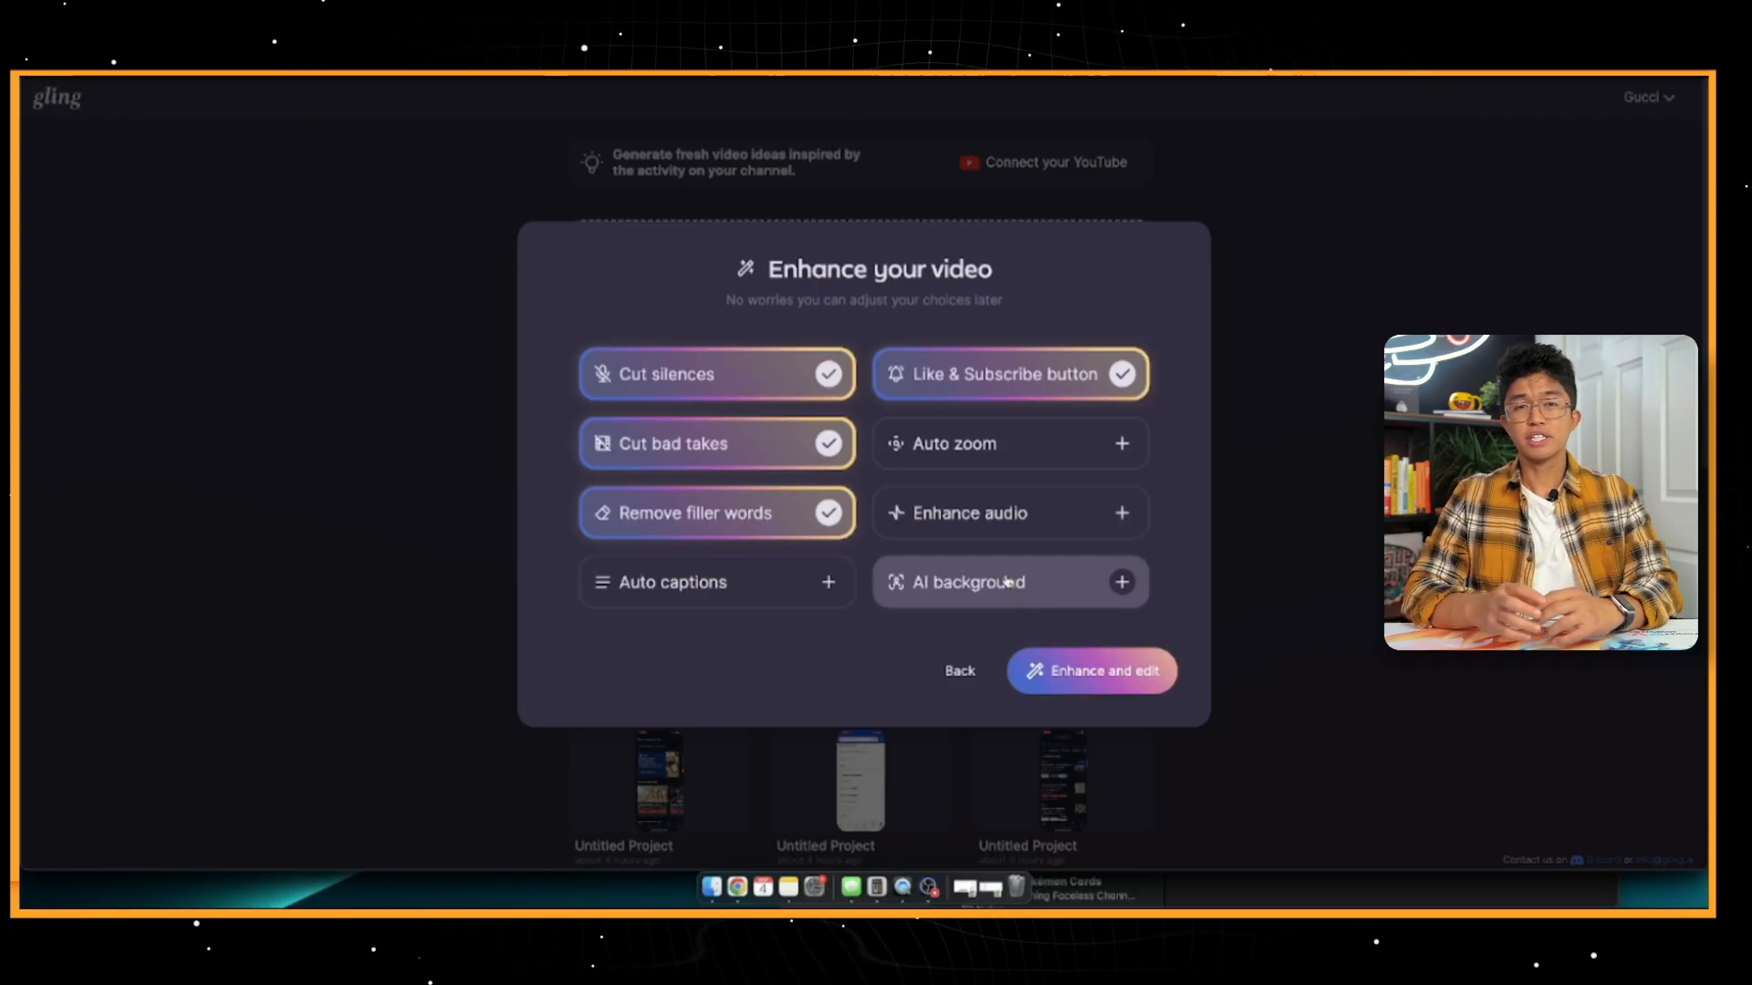
Deselect the Like & Subscribe button enhancement, add Enhance audio and start the AI edit.
{"action": "left_click", "coordinate": [930, 375]}
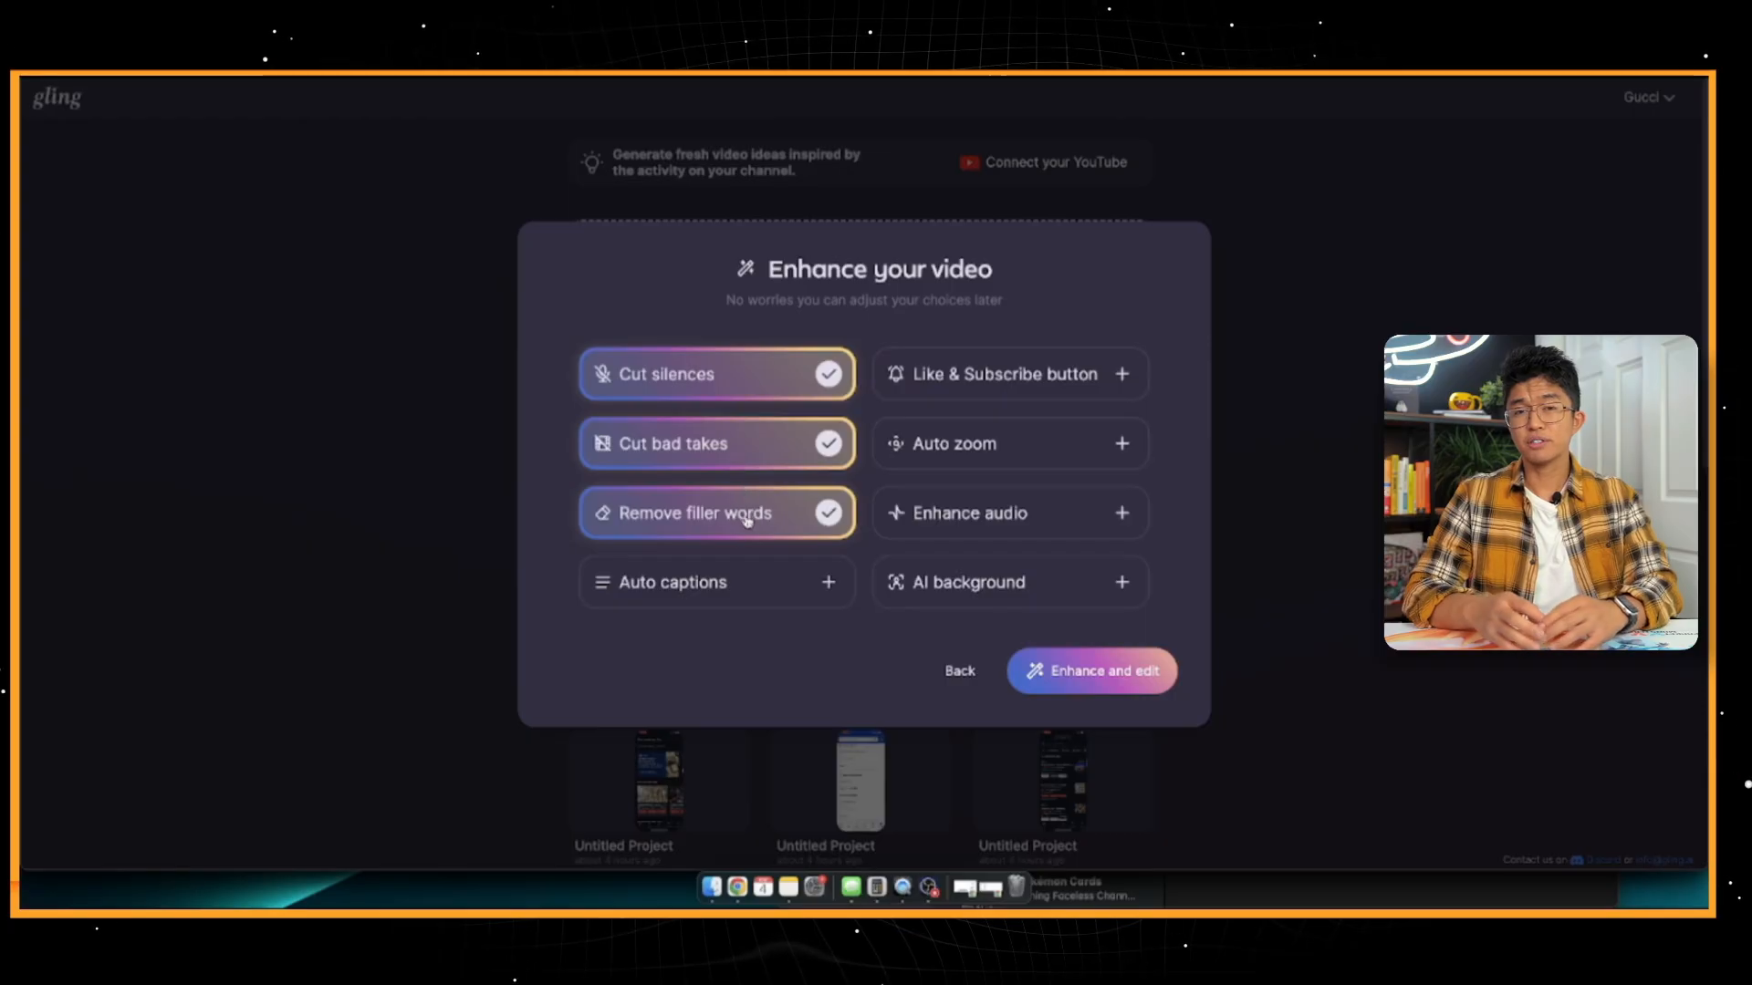
{"action": "left_click", "coordinate": [971, 517]}
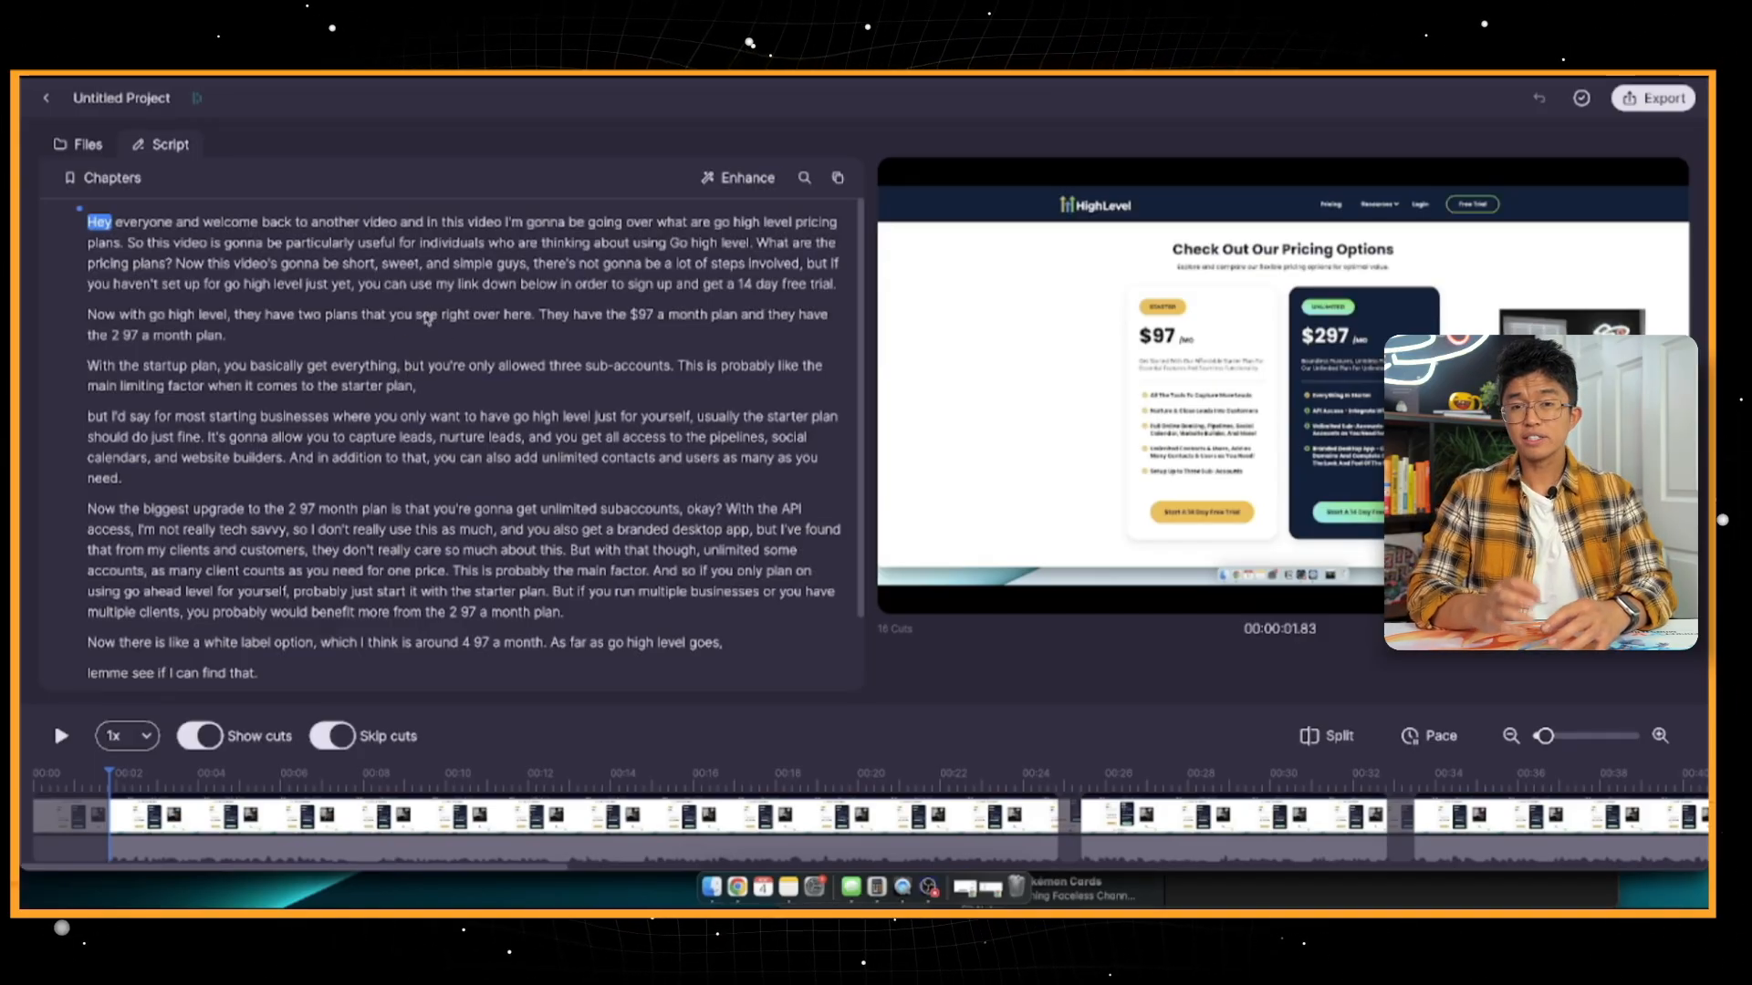
Jump to the word "see" in the transcript's second paragraph and select "want" in the fourth paragraph.
{"action": "left_click", "coordinate": [426, 314]}
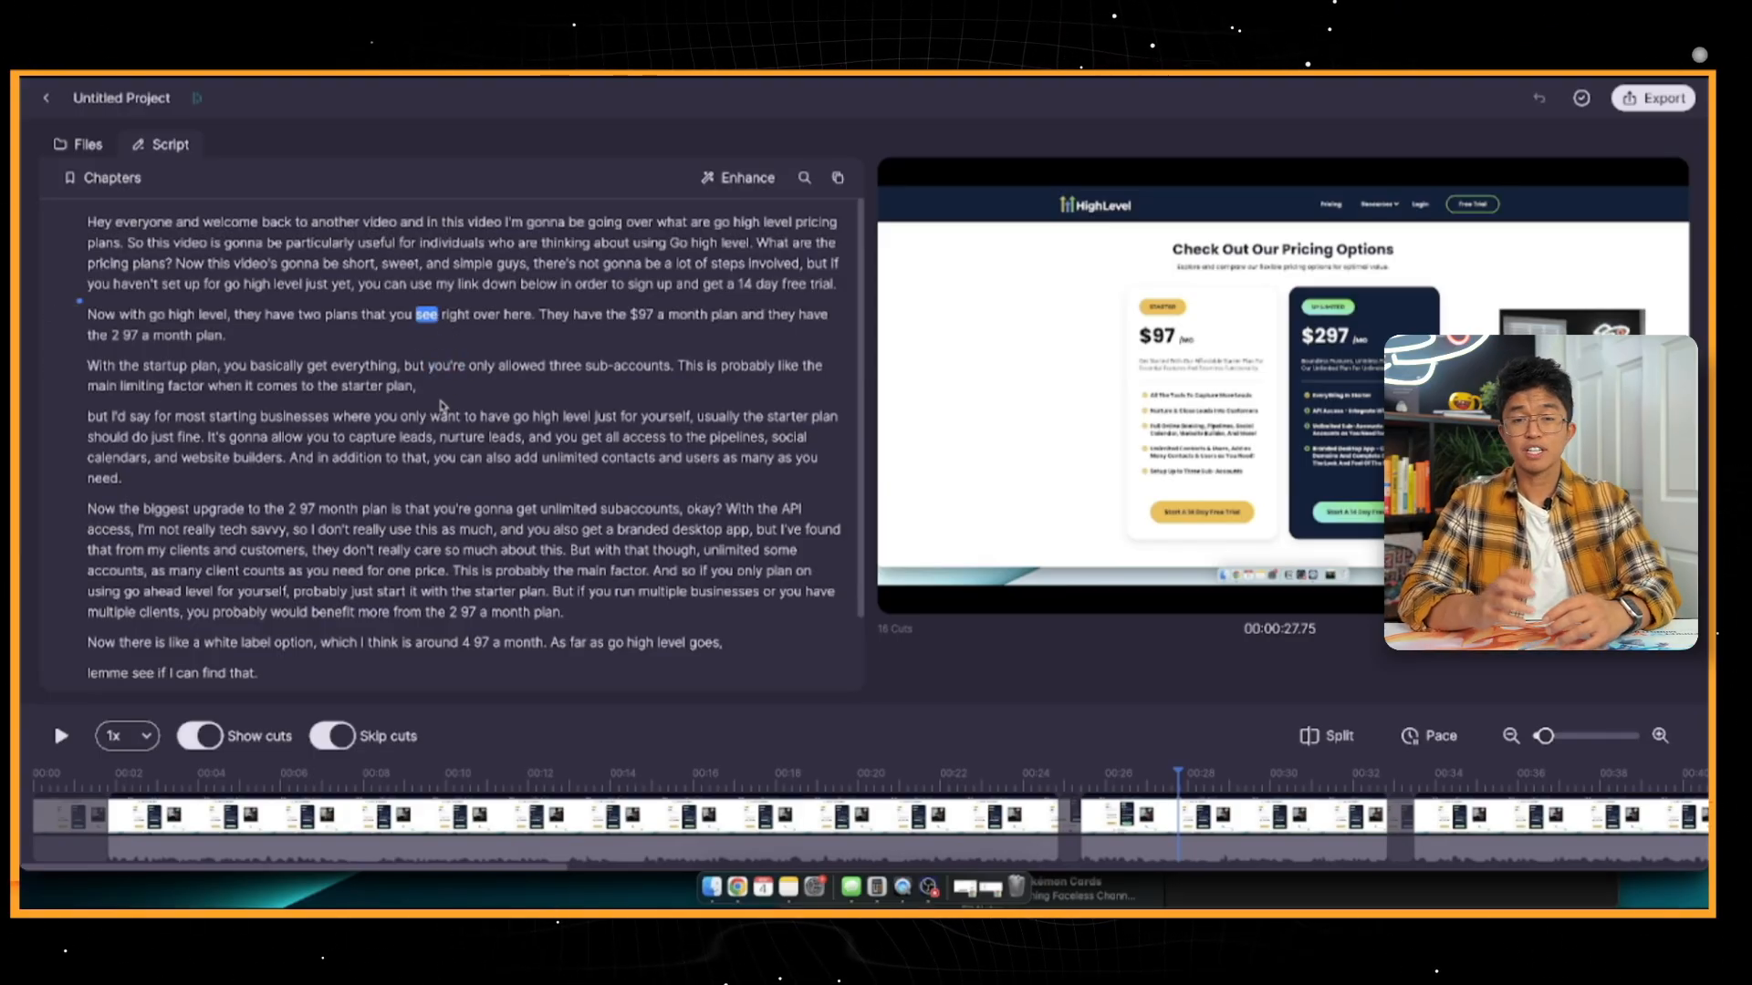
{"action": "double_click", "coordinate": [444, 406]}
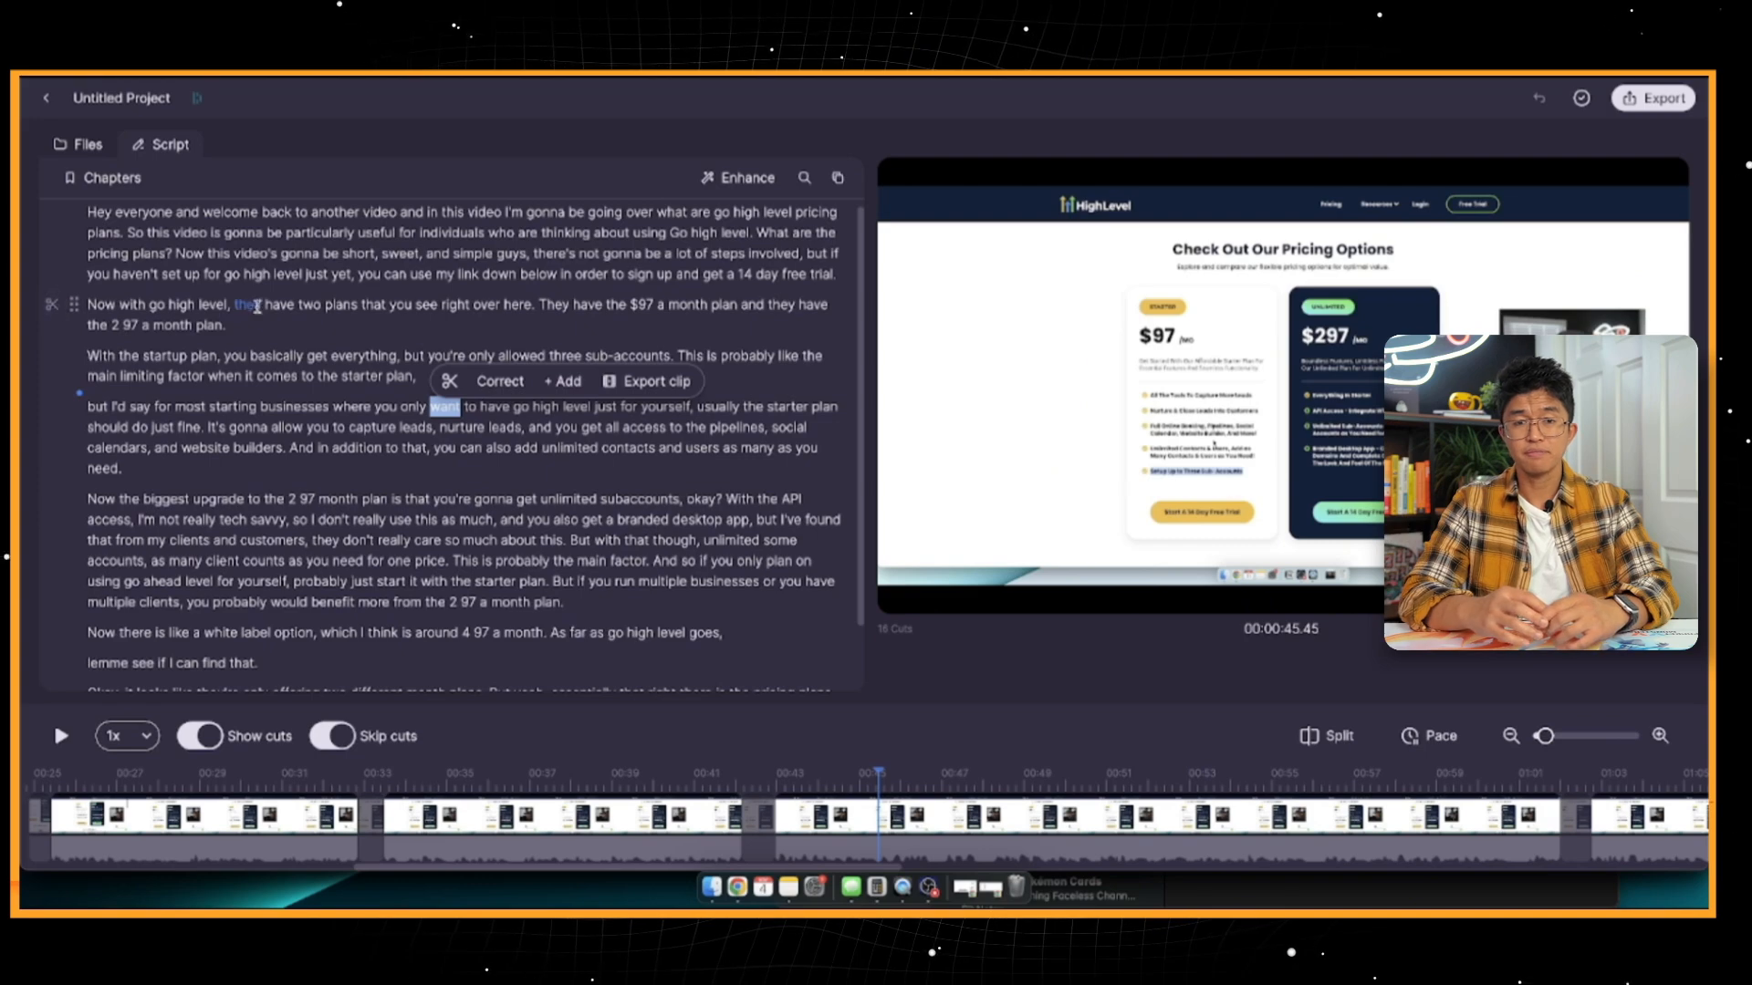
Cut the word "Okay" from the start of the transcript's last paragraph.
{"action": "scroll", "coordinate": [474, 470], "scroll_direction": "down", "scroll_amount": 2}
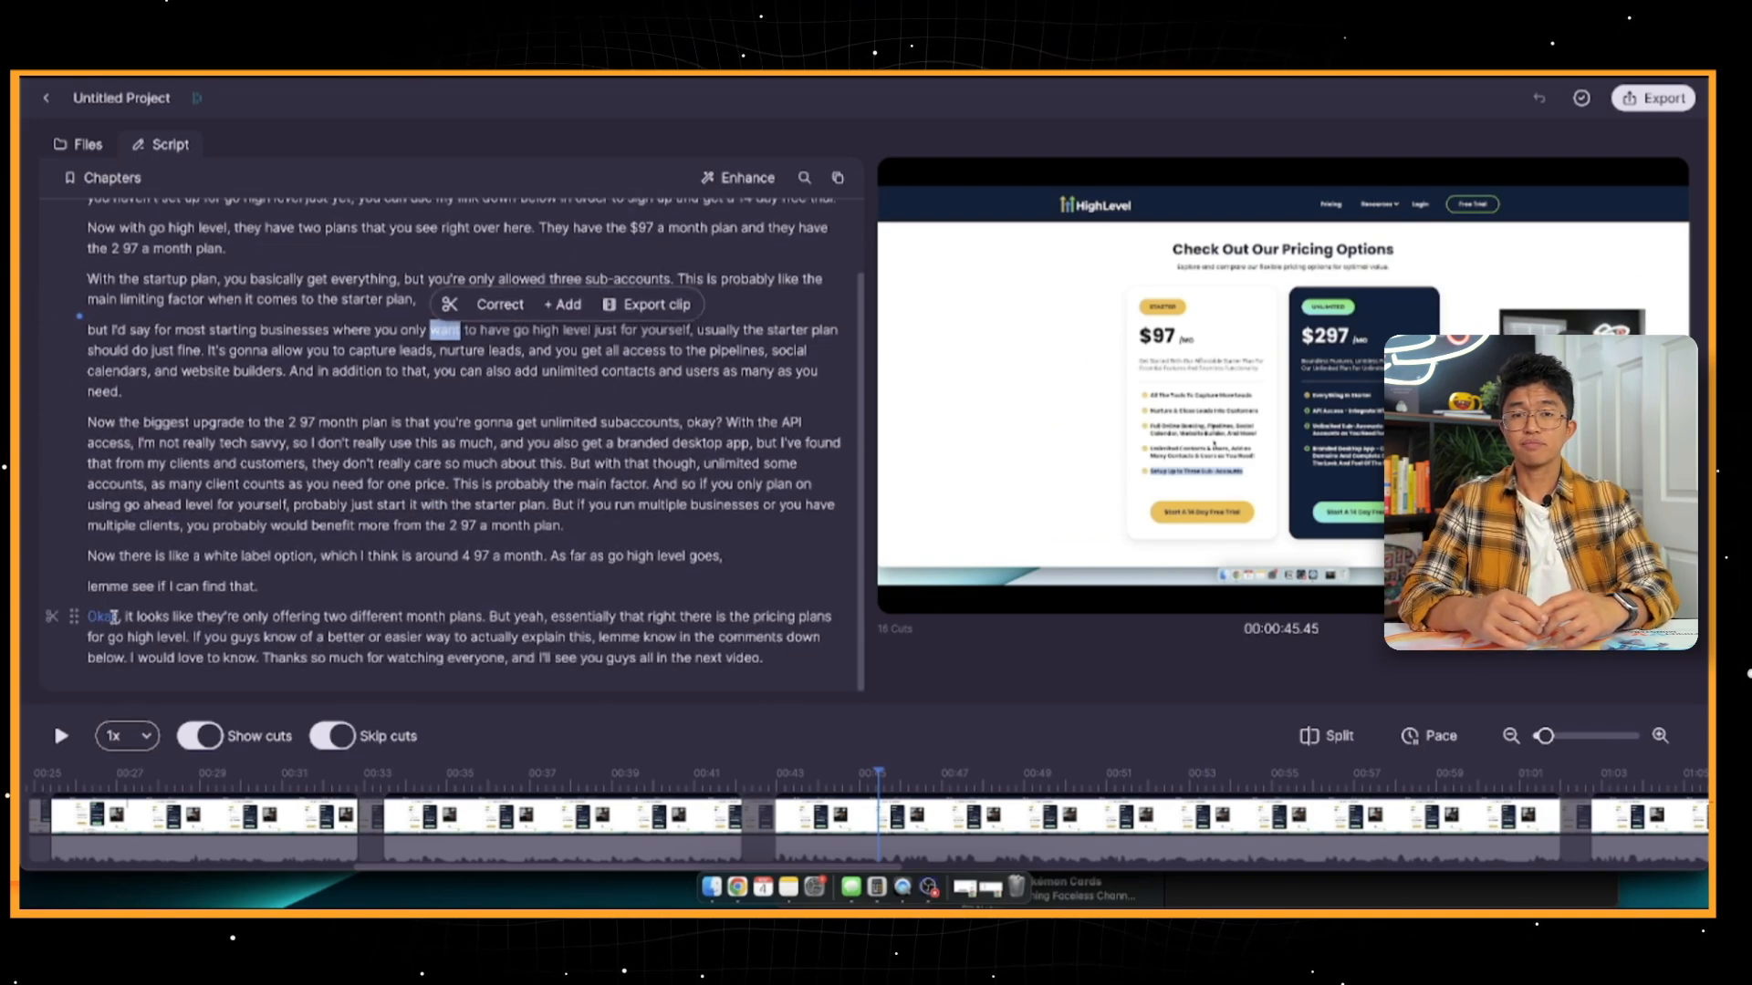
{"action": "double_click", "coordinate": [103, 617]}
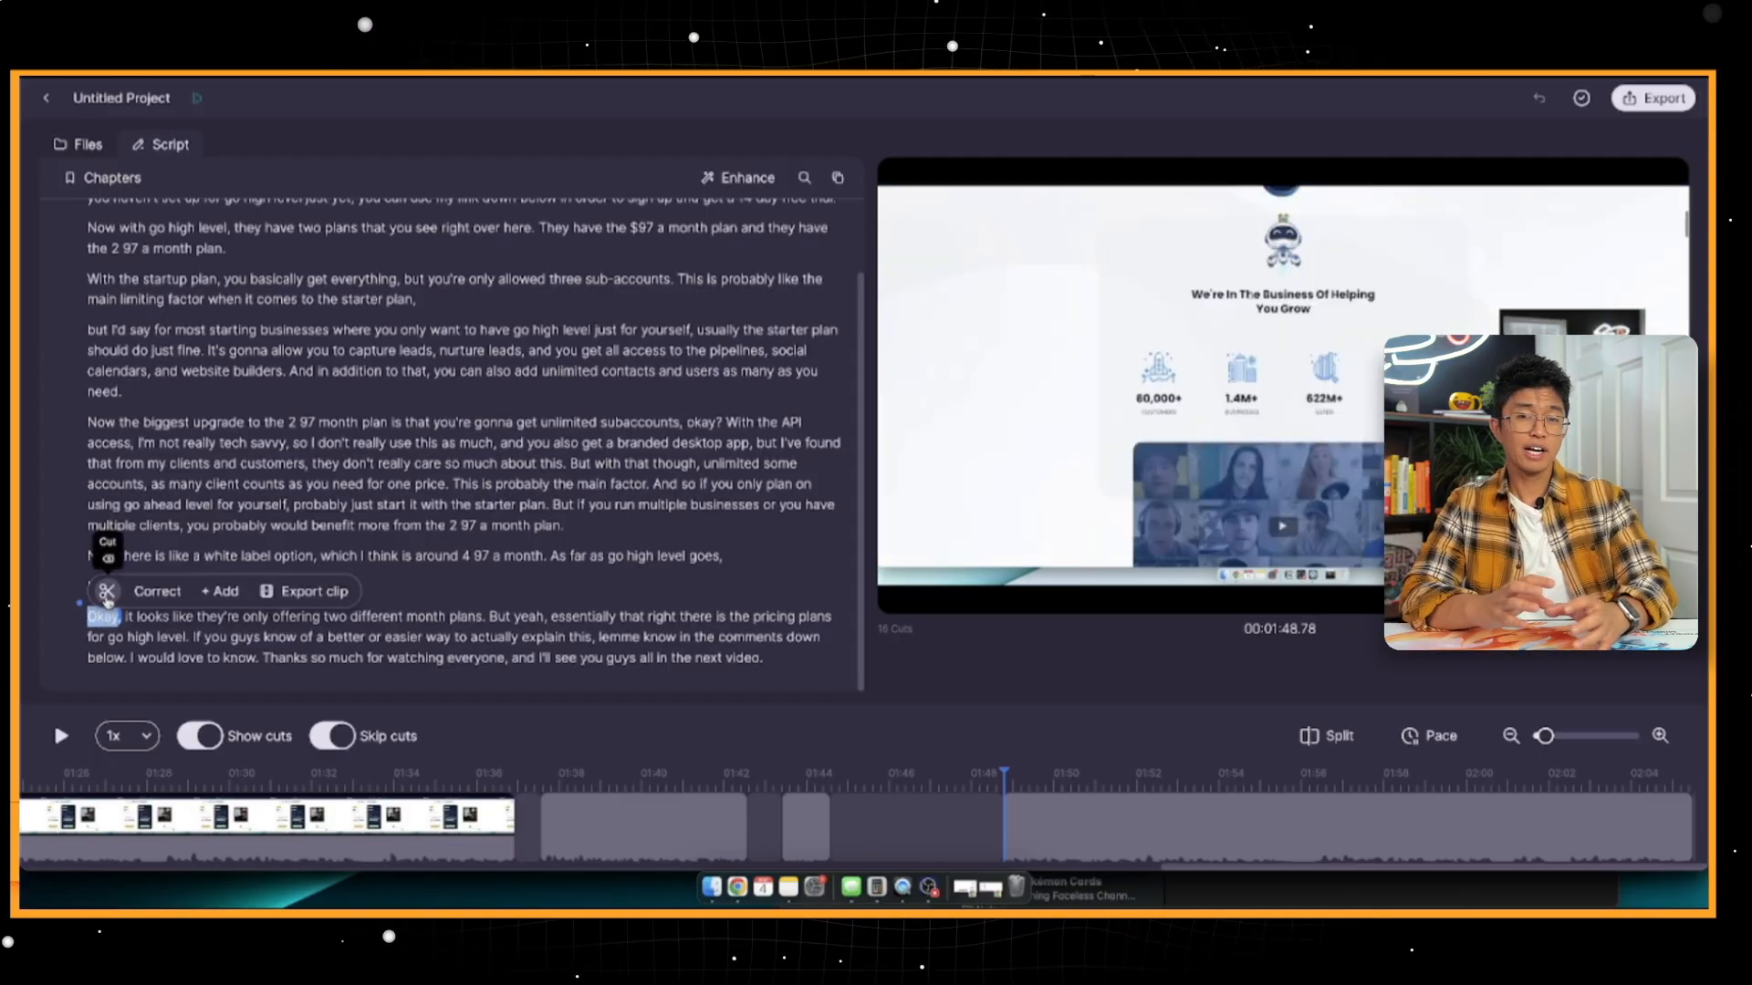
{"action": "left_click", "coordinate": [106, 592]}
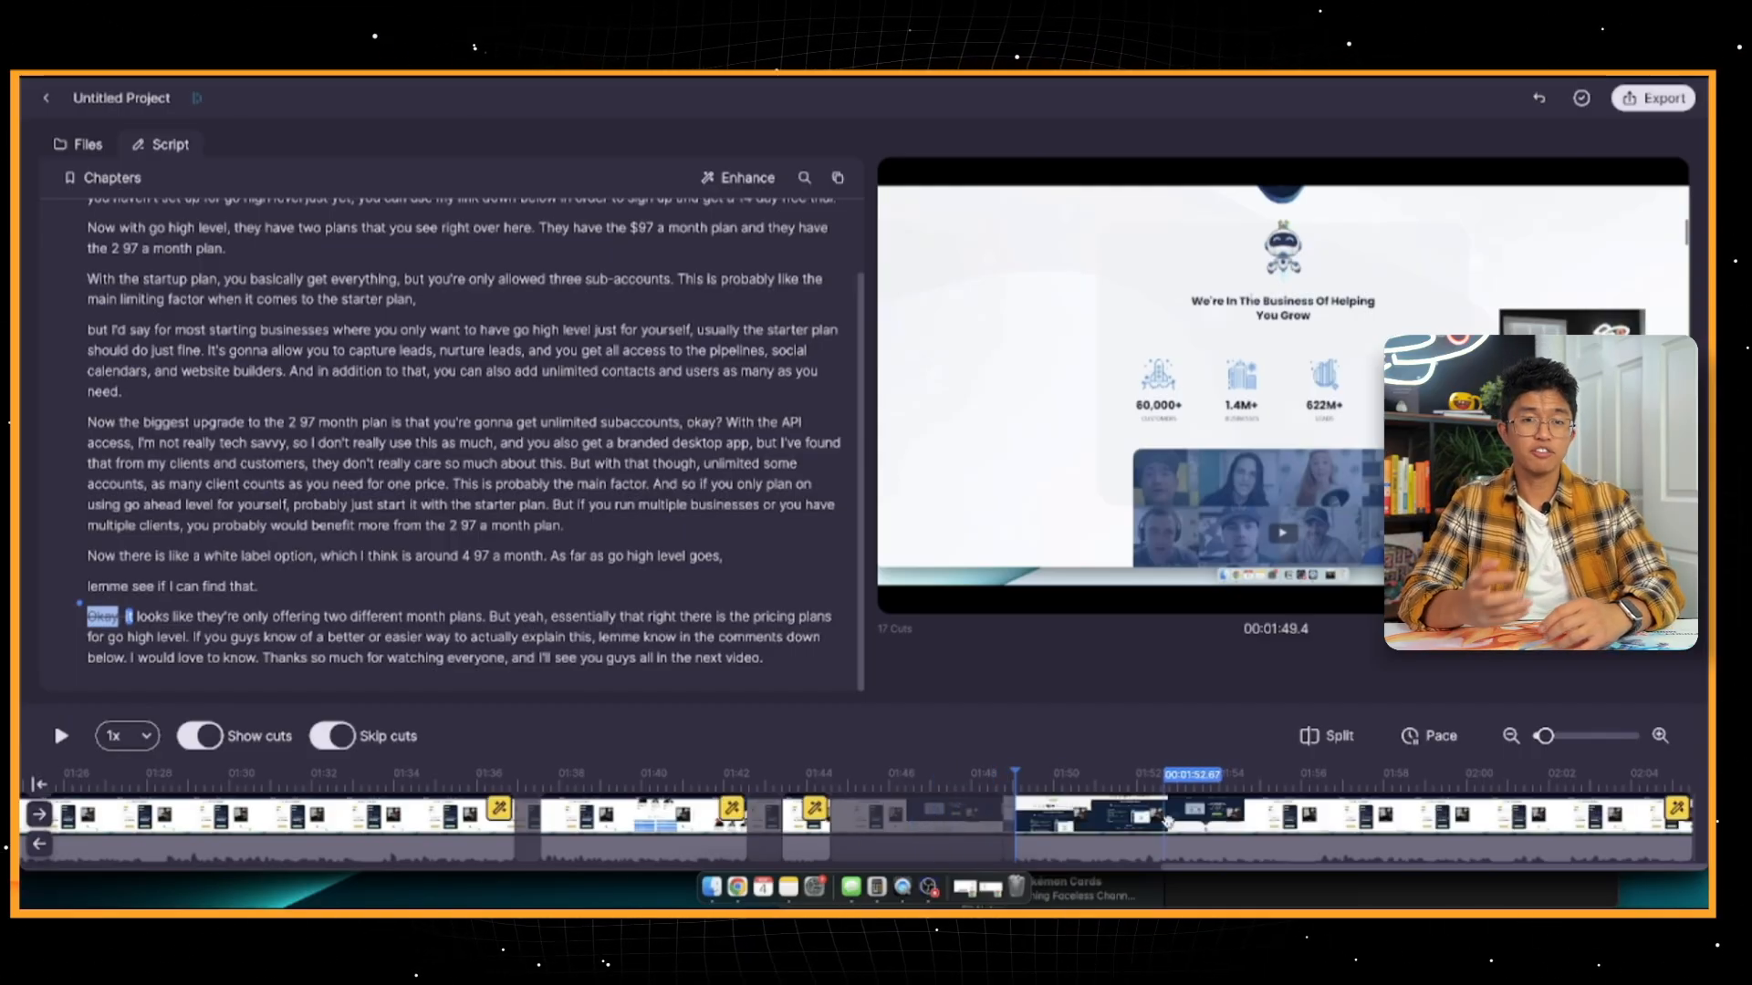
Select the final clip on the timeline and briefly play the video from about 00:01:50.79.
{"action": "left_click", "coordinate": [1167, 816]}
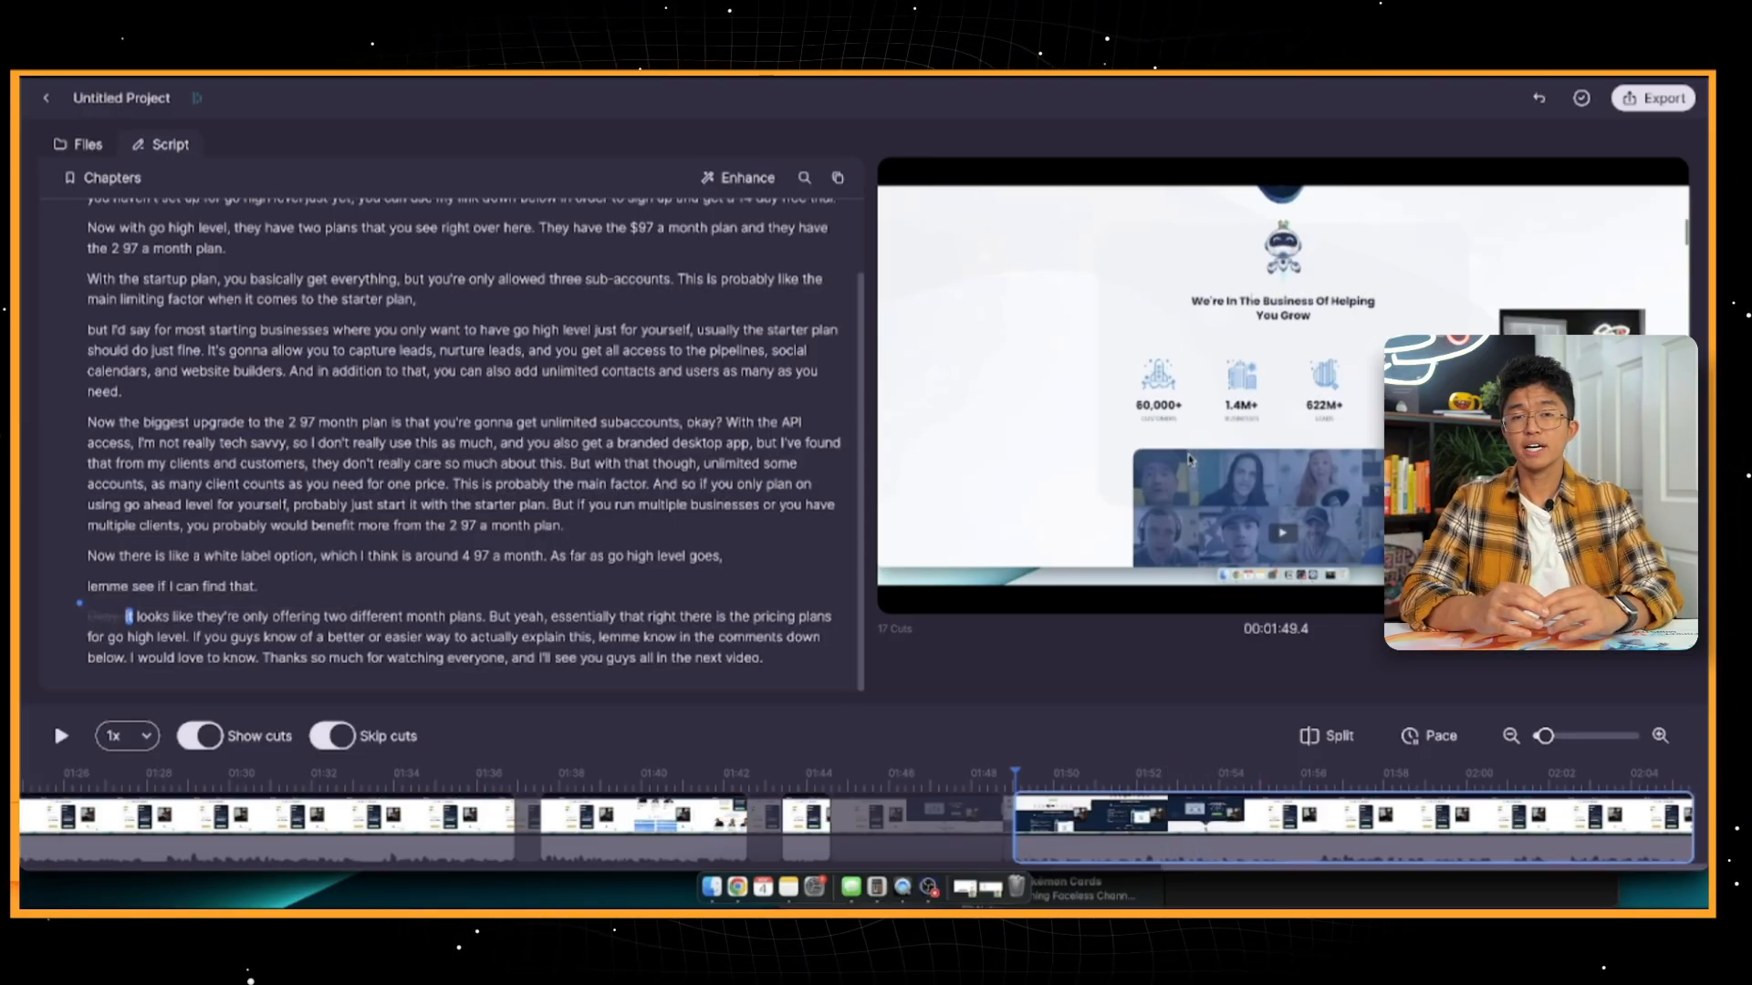
{"action": "left_click", "coordinate": [1088, 775]}
{"action": "key", "text": "space"}
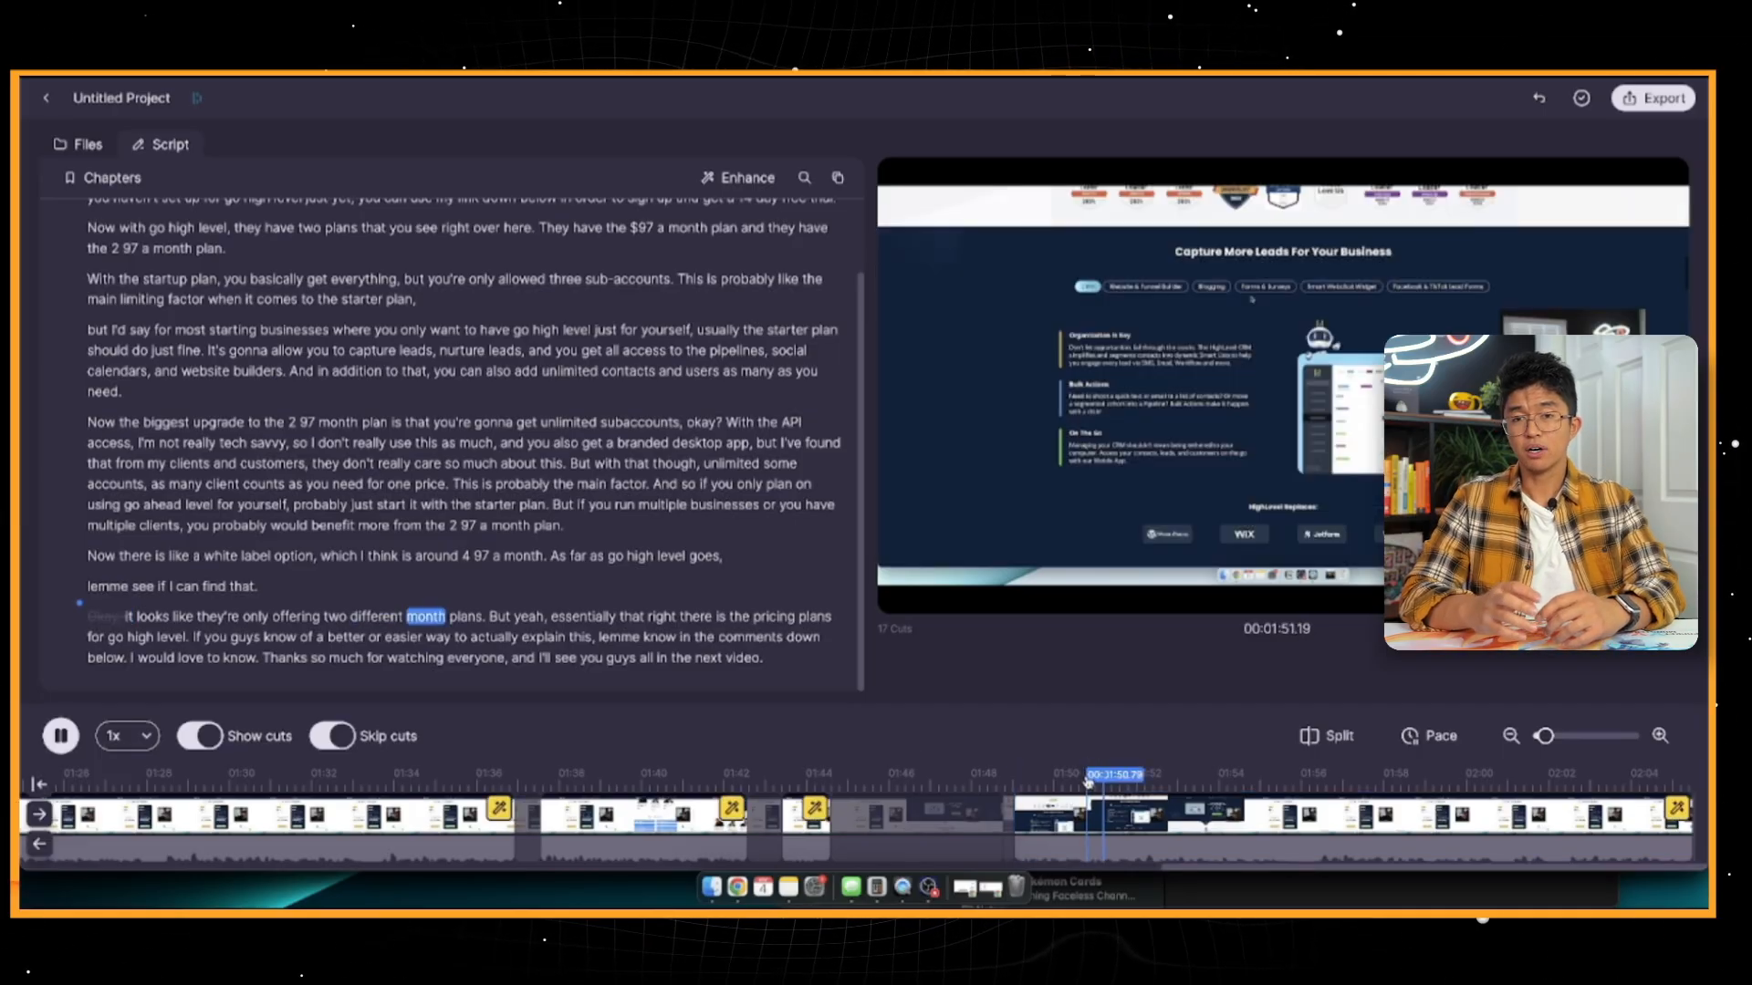
{"action": "key", "text": "space"}
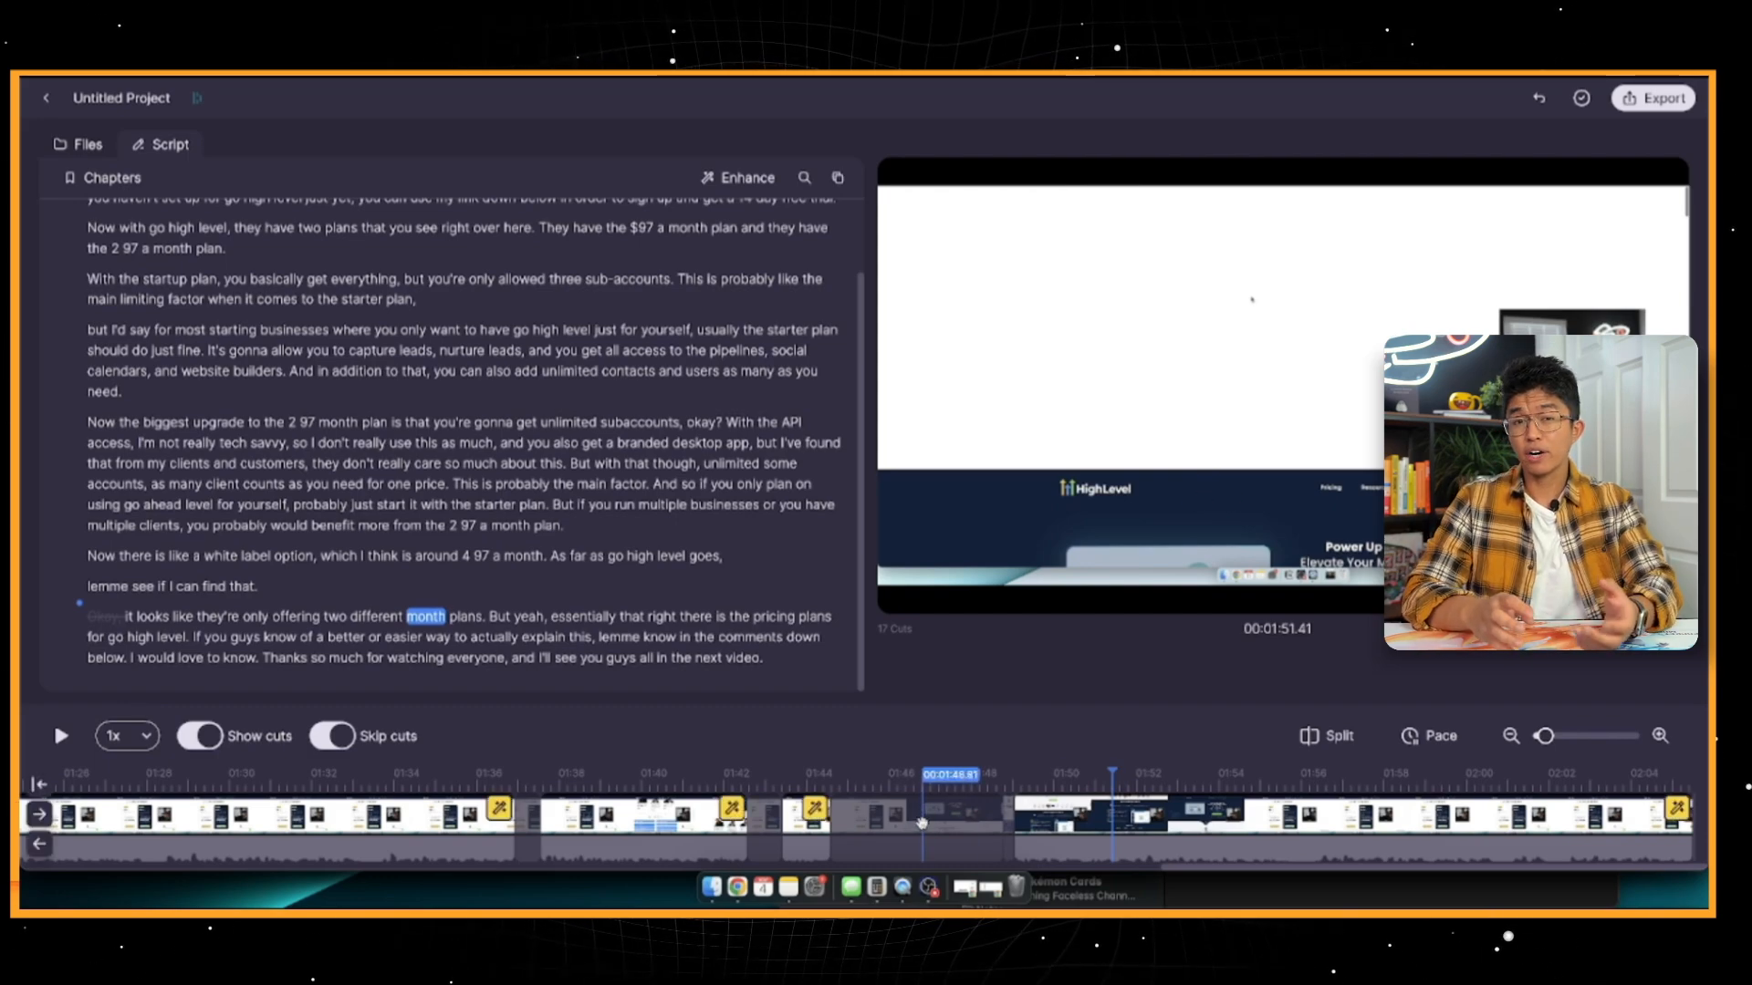
Cut the words "But yeah," from the transcript's last paragraph and restore them.
{"action": "left_click", "coordinate": [889, 810]}
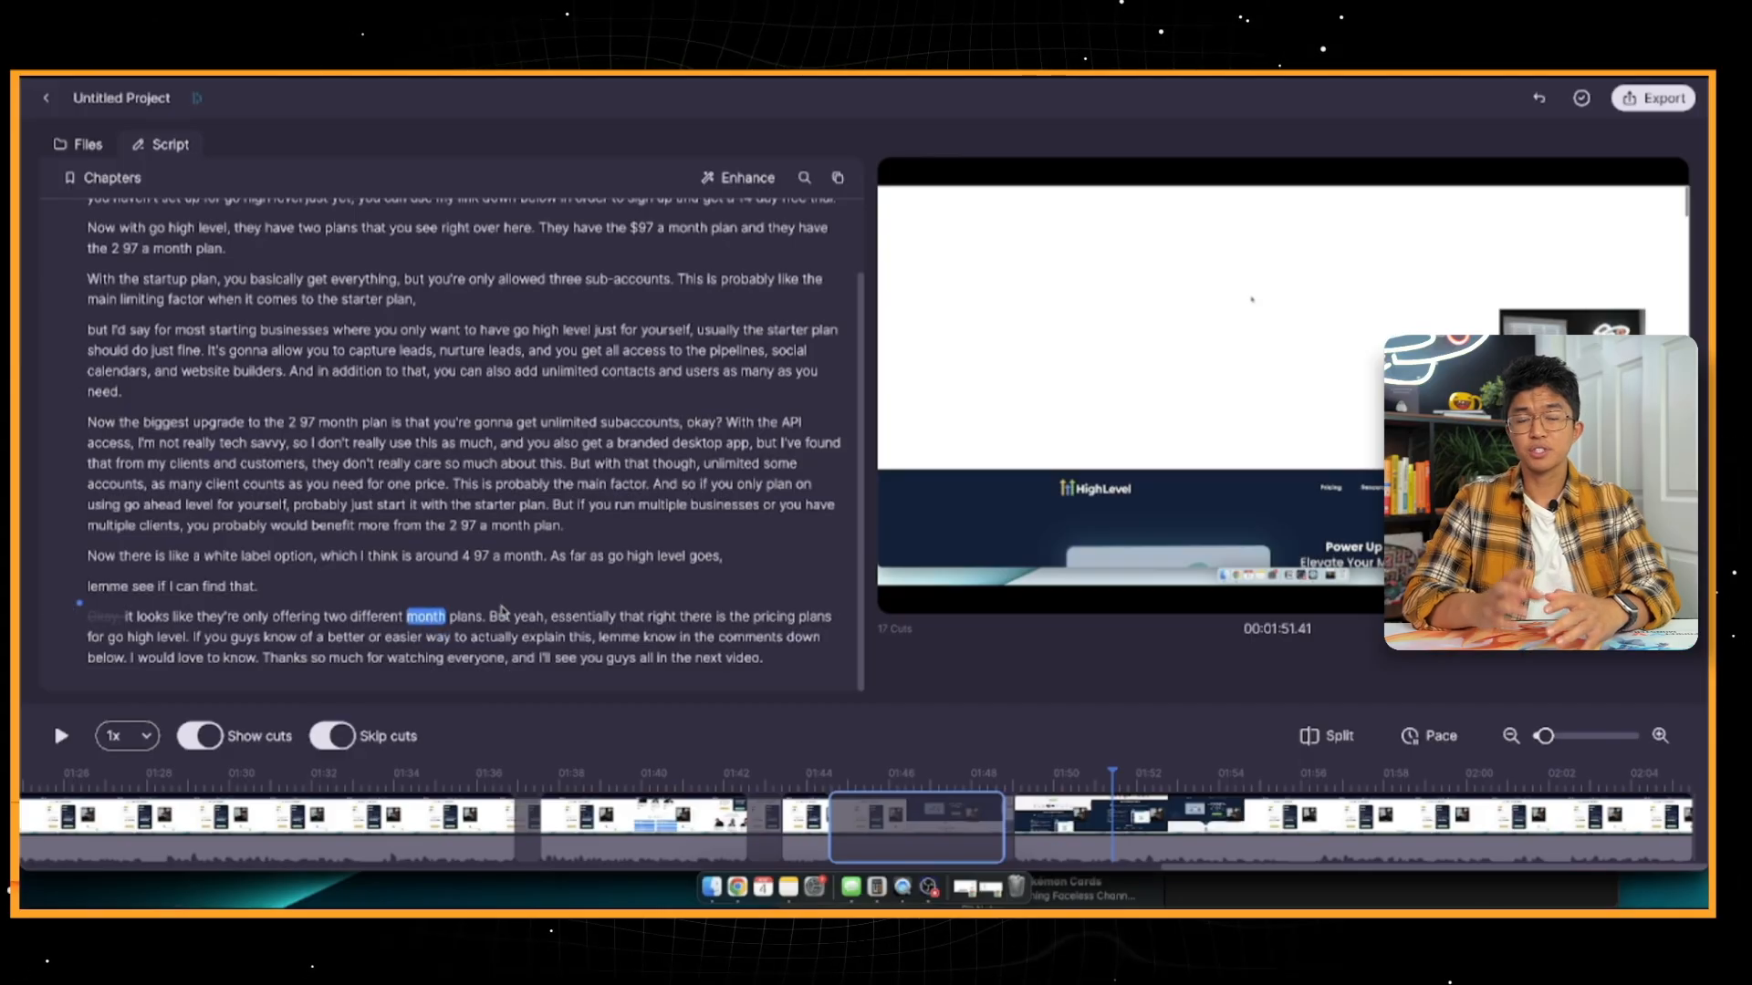
{"action": "left_click", "coordinate": [529, 618]}
{"action": "left_click_drag", "start_coordinate": [490, 618], "coordinate": [546, 617]}
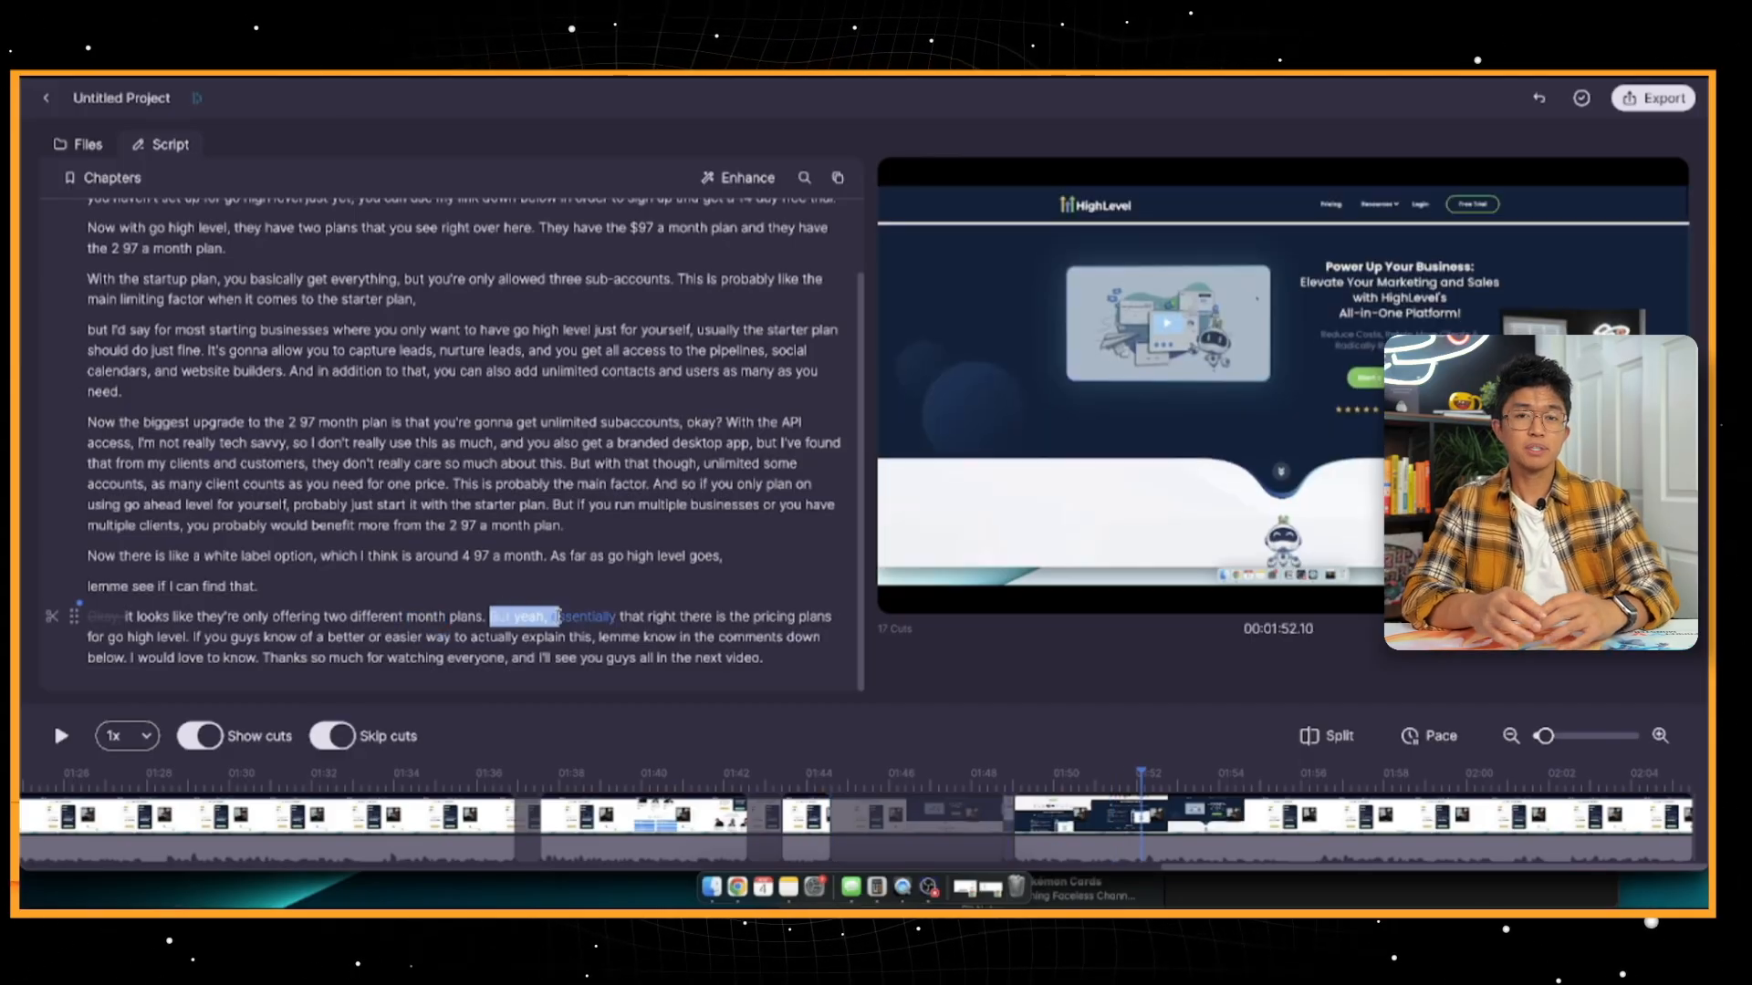
{"action": "left_click", "coordinate": [564, 593]}
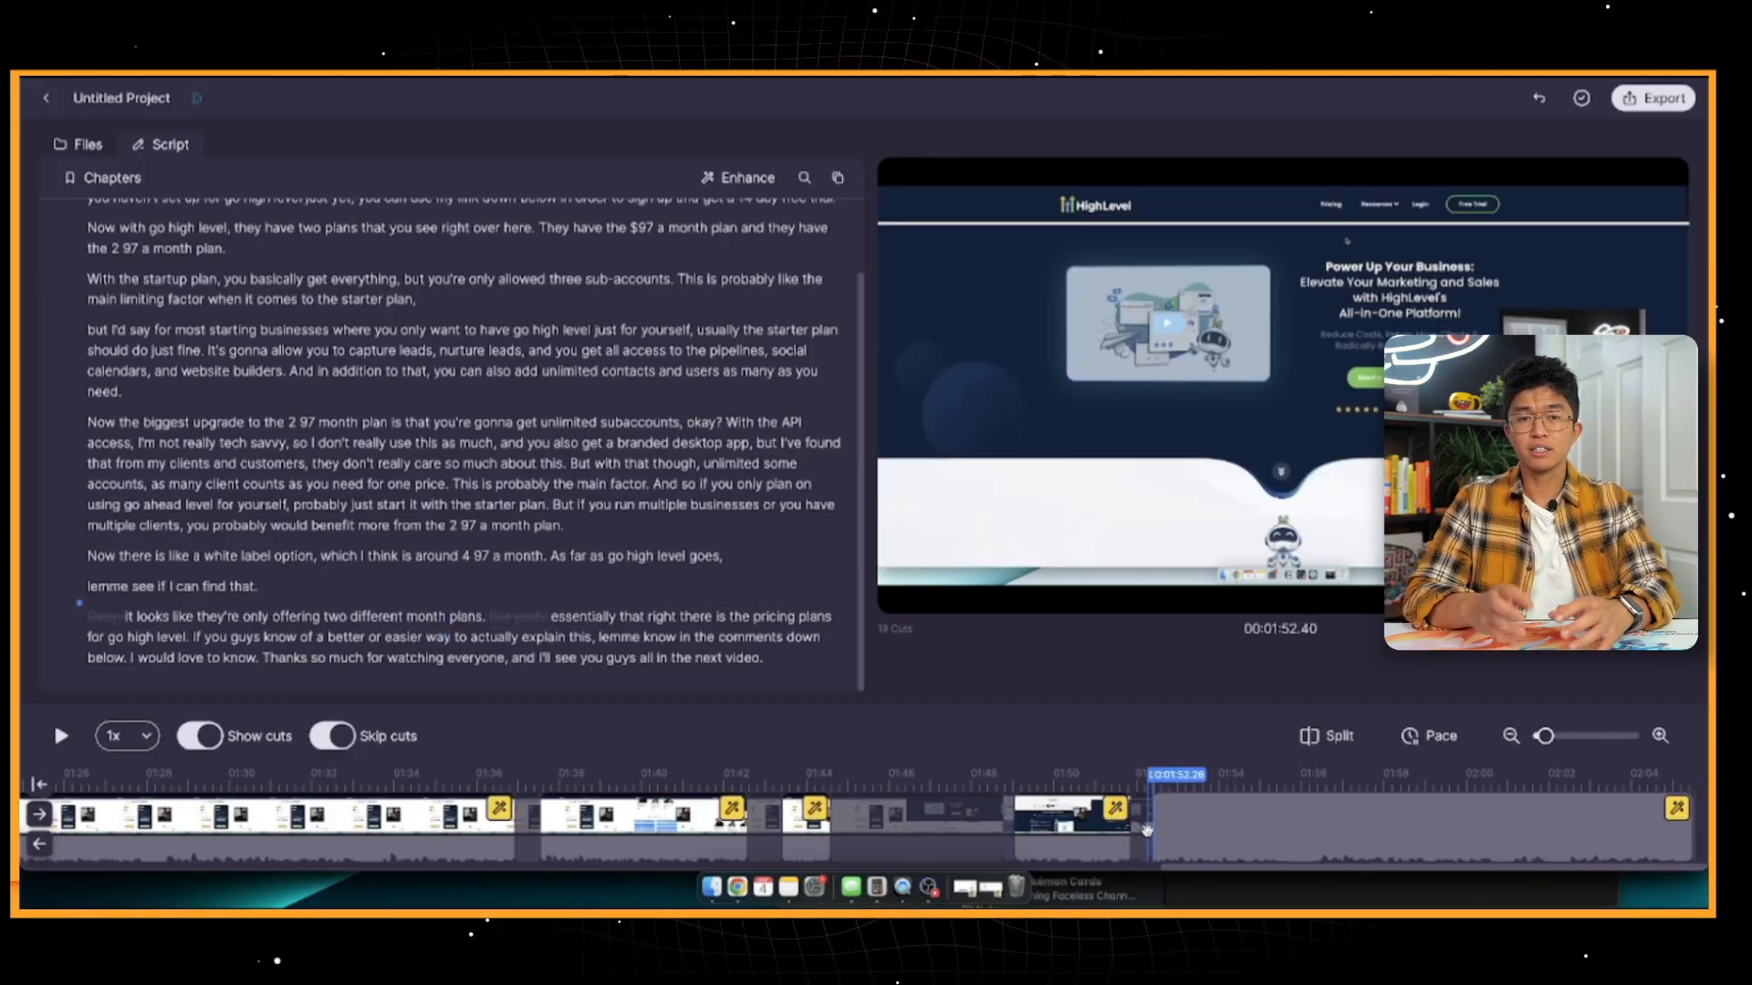
{"action": "left_click_drag", "start_coordinate": [533, 617], "coordinate": [547, 618]}
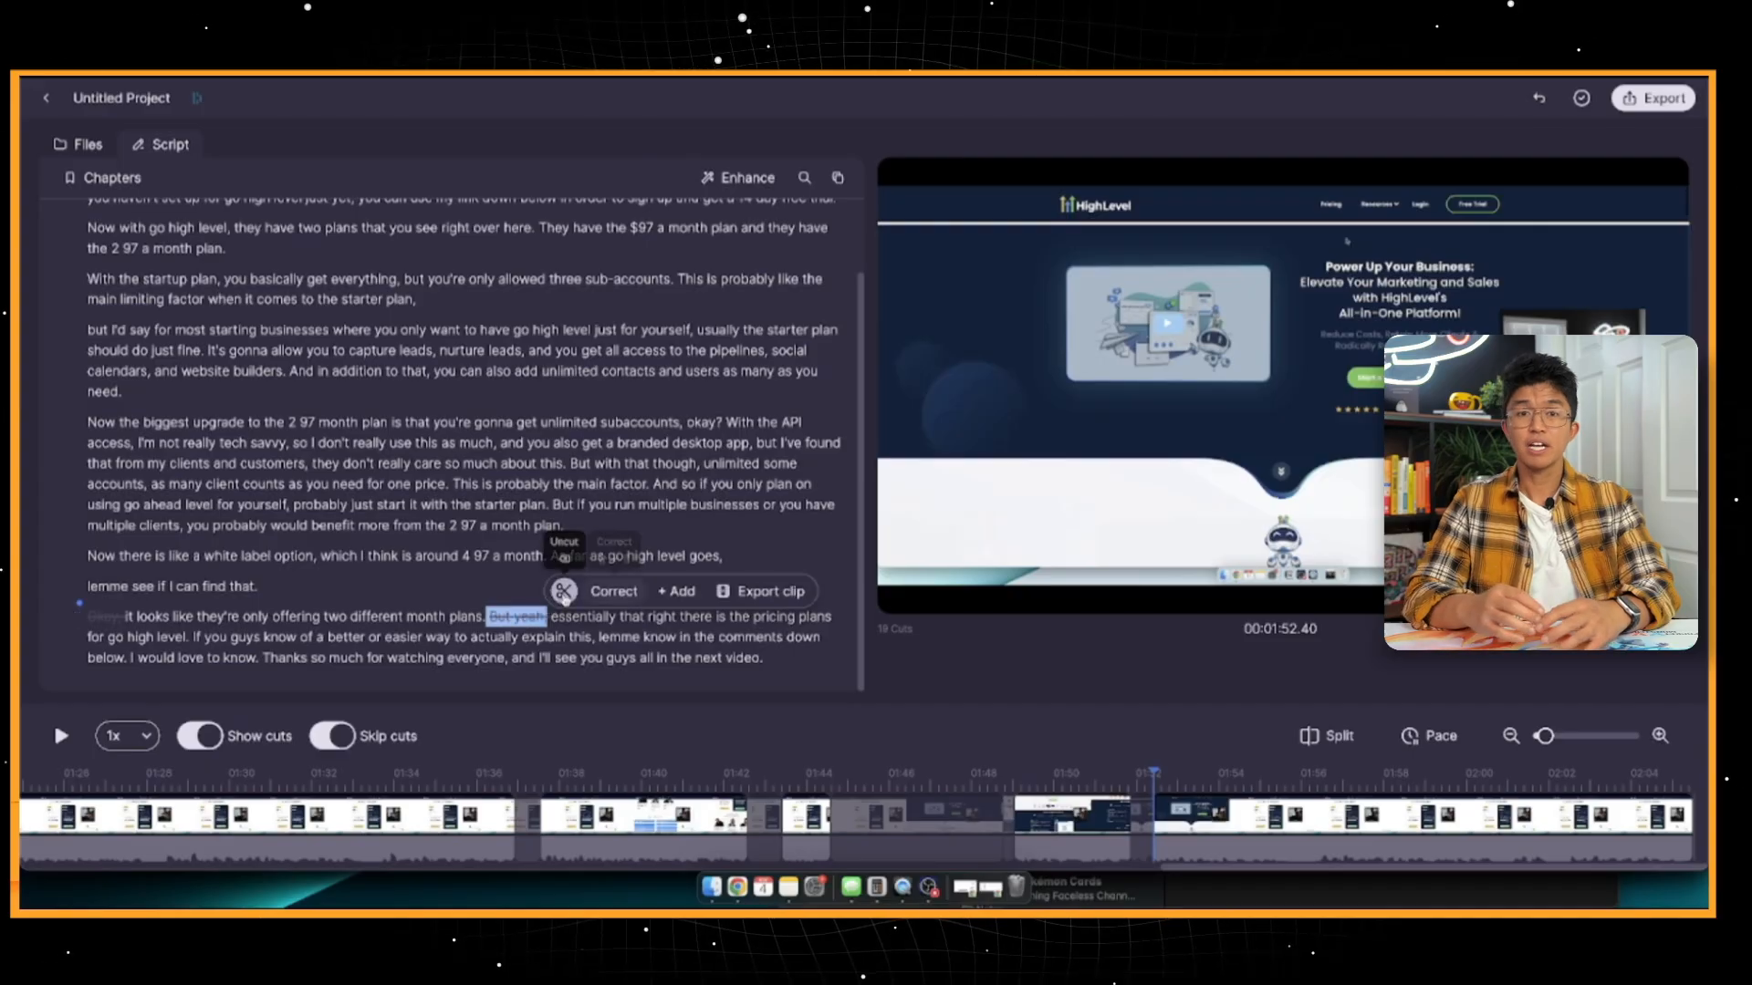
{"action": "left_click", "coordinate": [564, 588]}
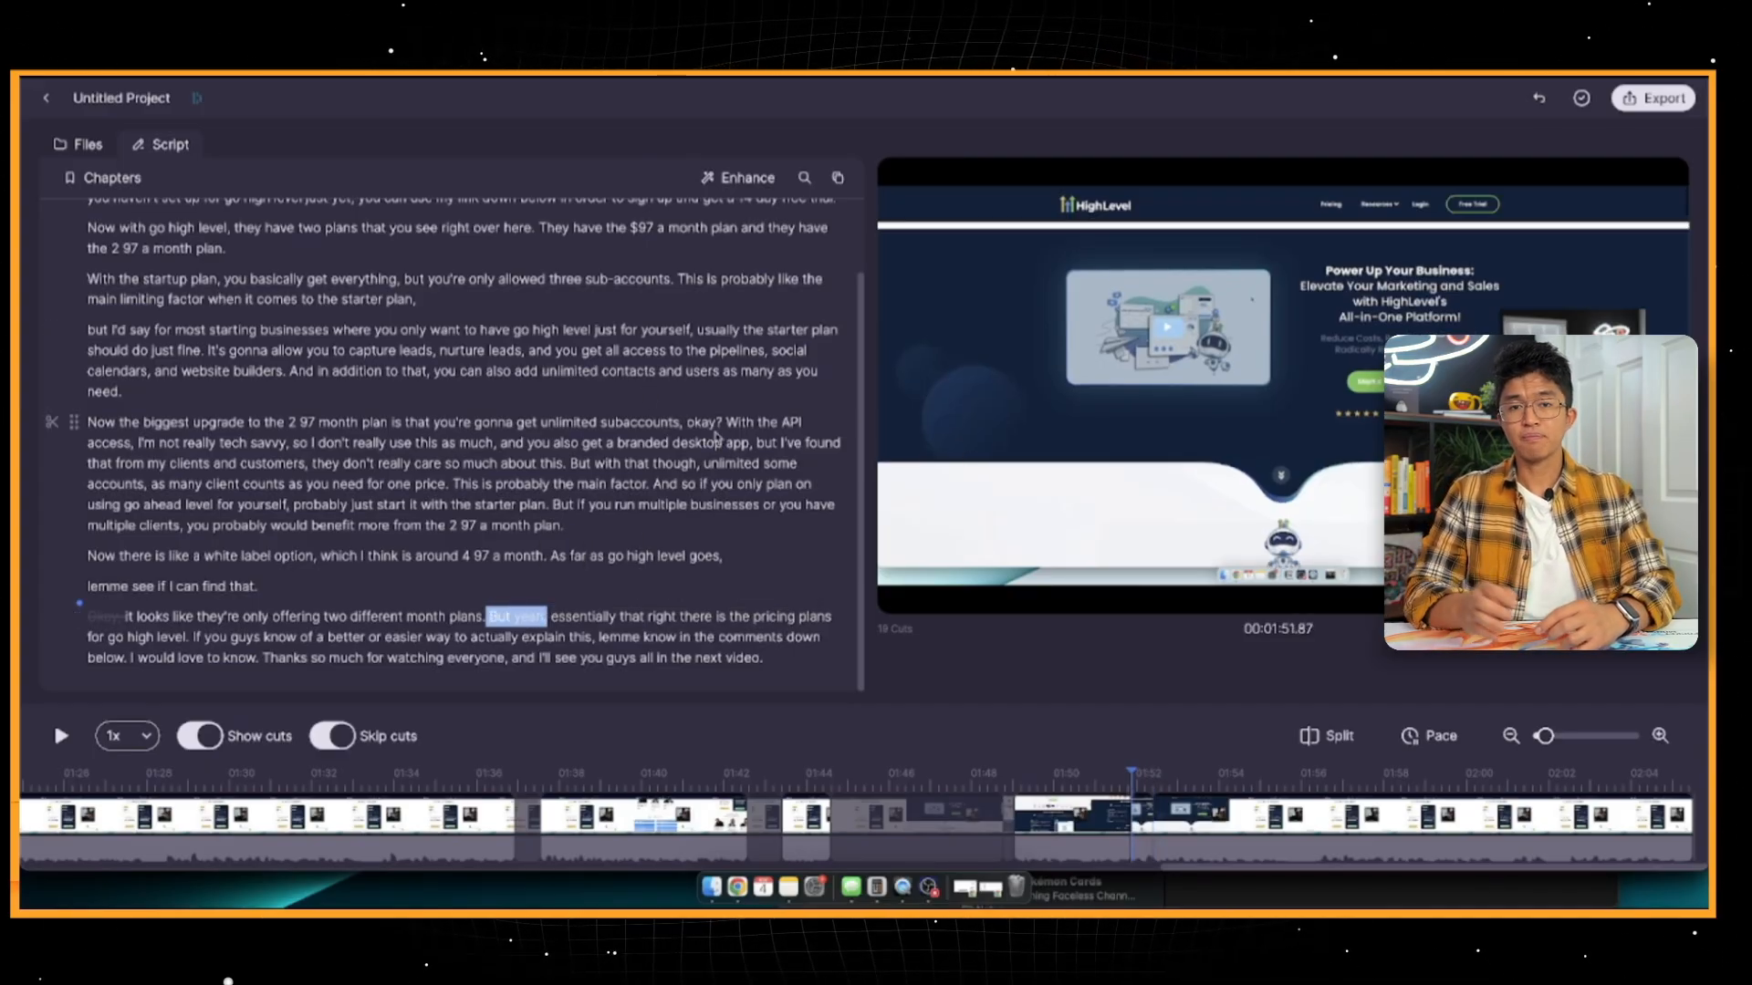
Cut the transcript's entire first paragraph and restore it.
{"action": "scroll", "coordinate": [483, 490], "scroll_direction": "up", "scroll_amount": 2}
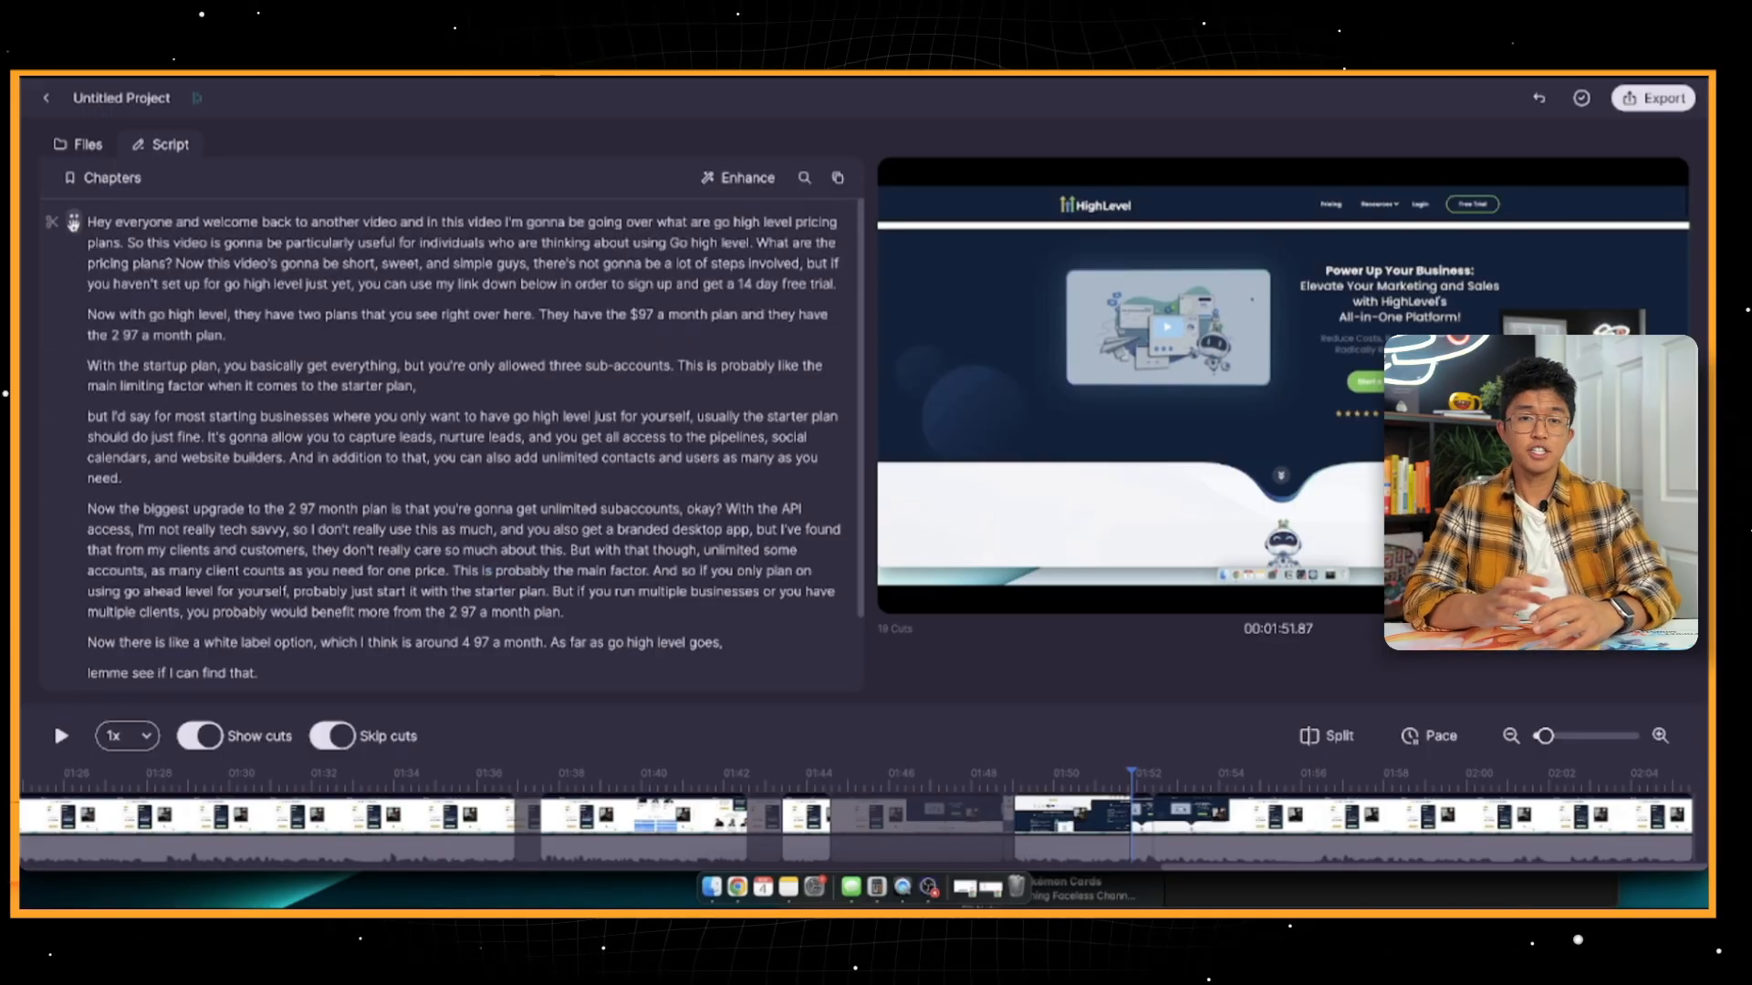
{"action": "left_click", "coordinate": [255, 264]}
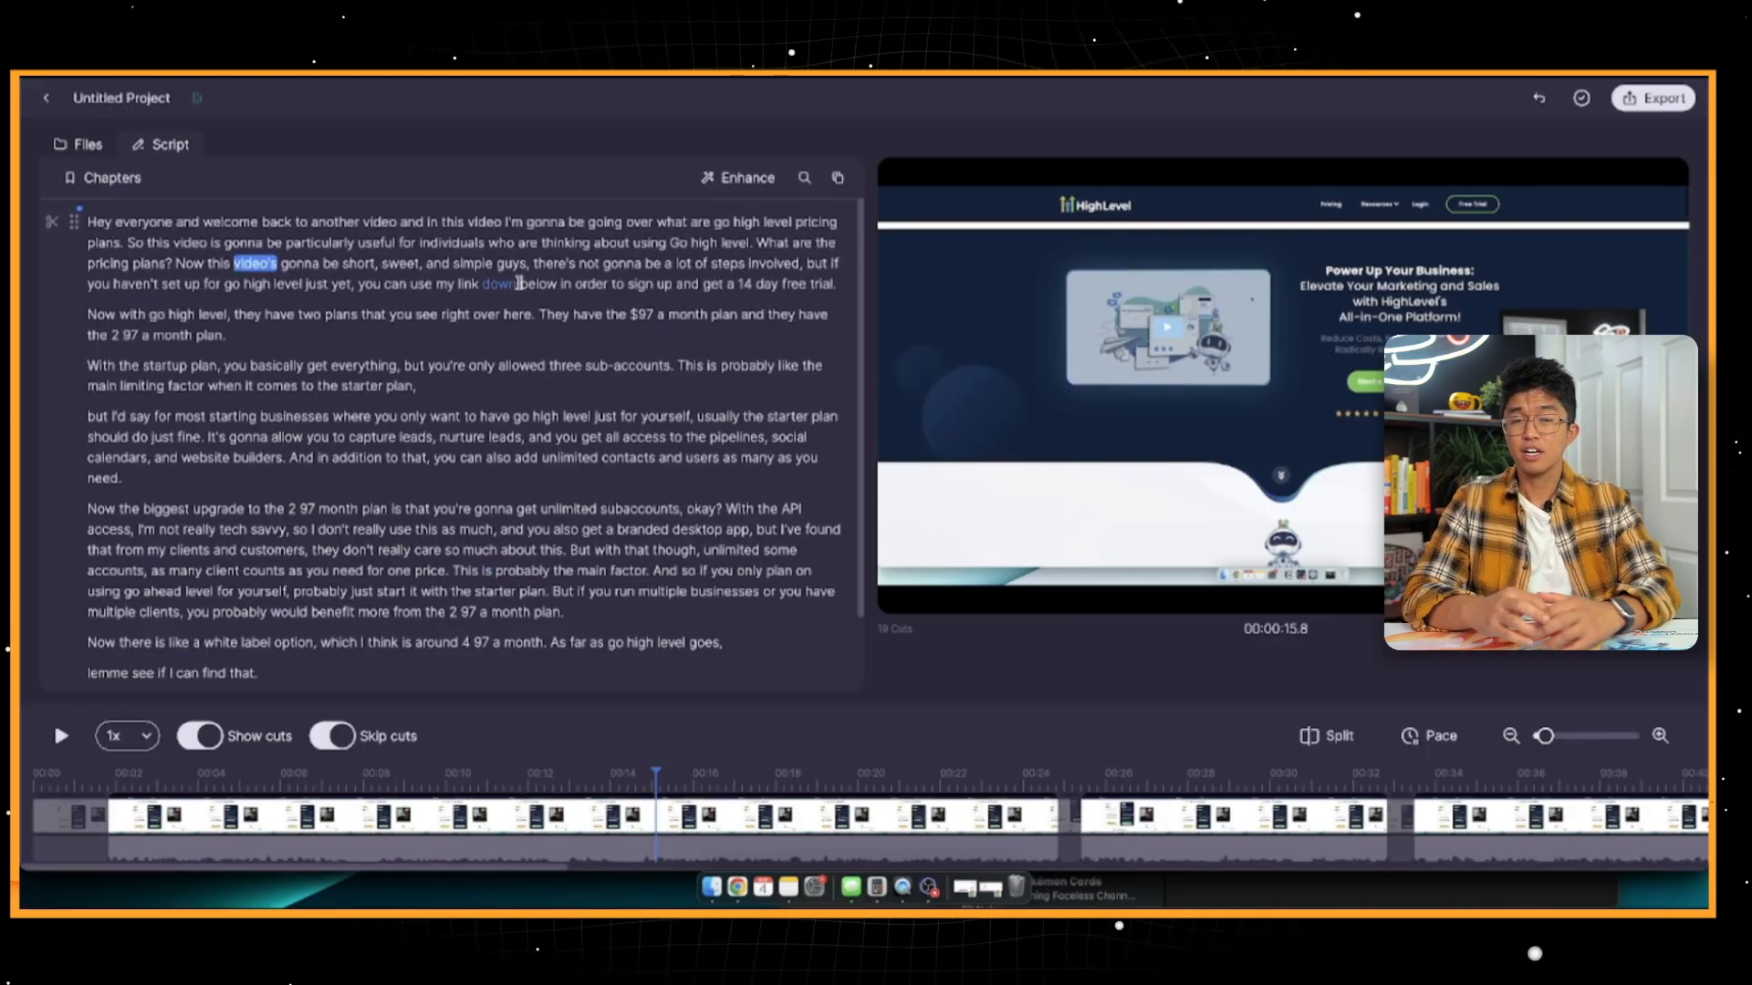
{"action": "left_click", "coordinate": [59, 223]}
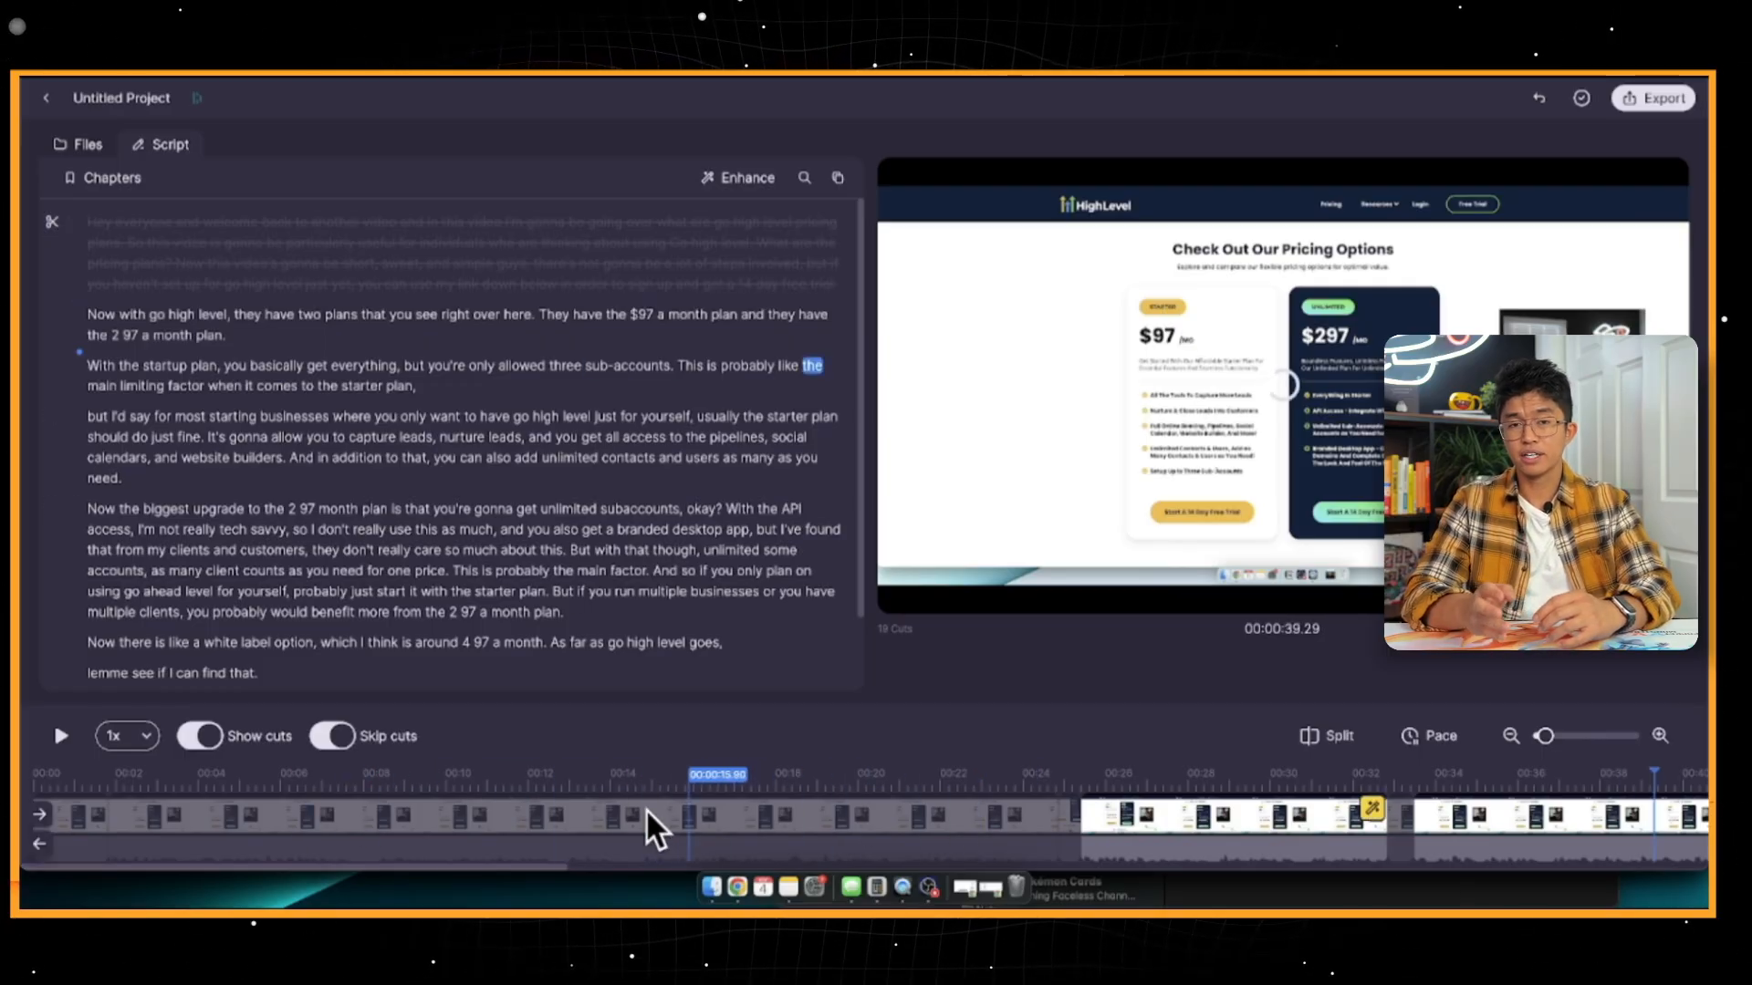
{"action": "left_click", "coordinate": [52, 224]}
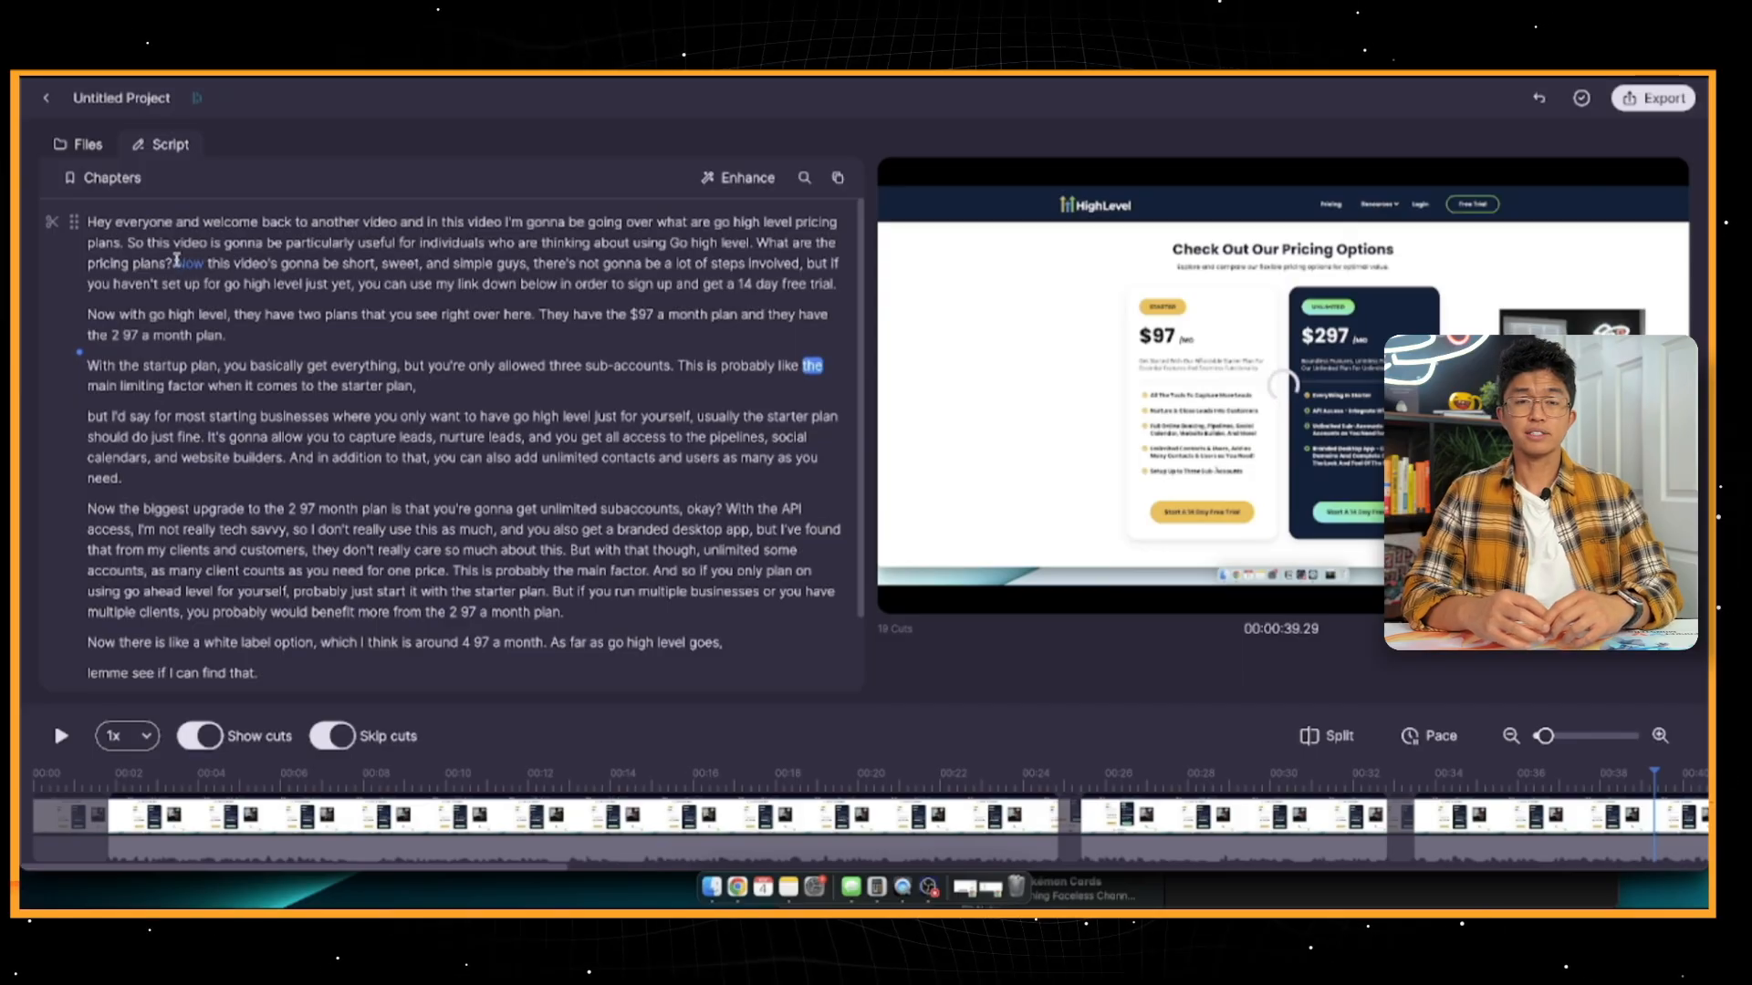
Cut the passage from "Now this video's gonna be short" to "14 day free trial" in the transcript's first paragraph.
{"action": "left_click_drag", "start_coordinate": [176, 261], "coordinate": [851, 294]}
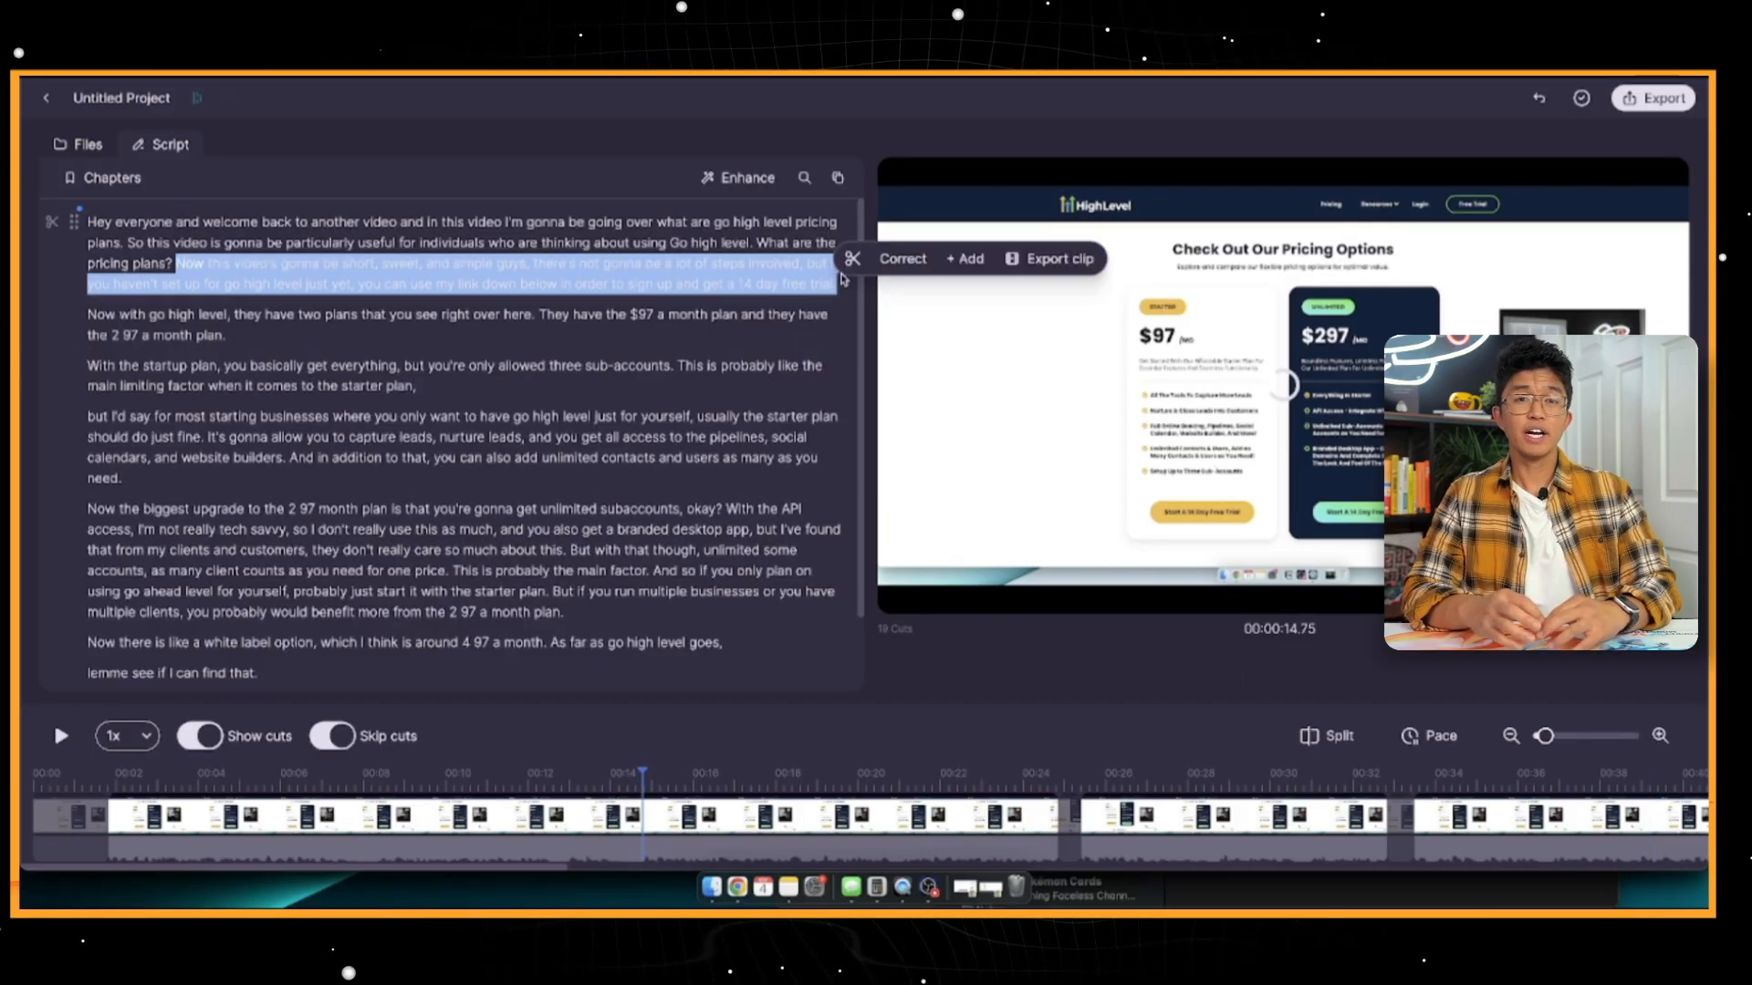
{"action": "left_click", "coordinate": [852, 260]}
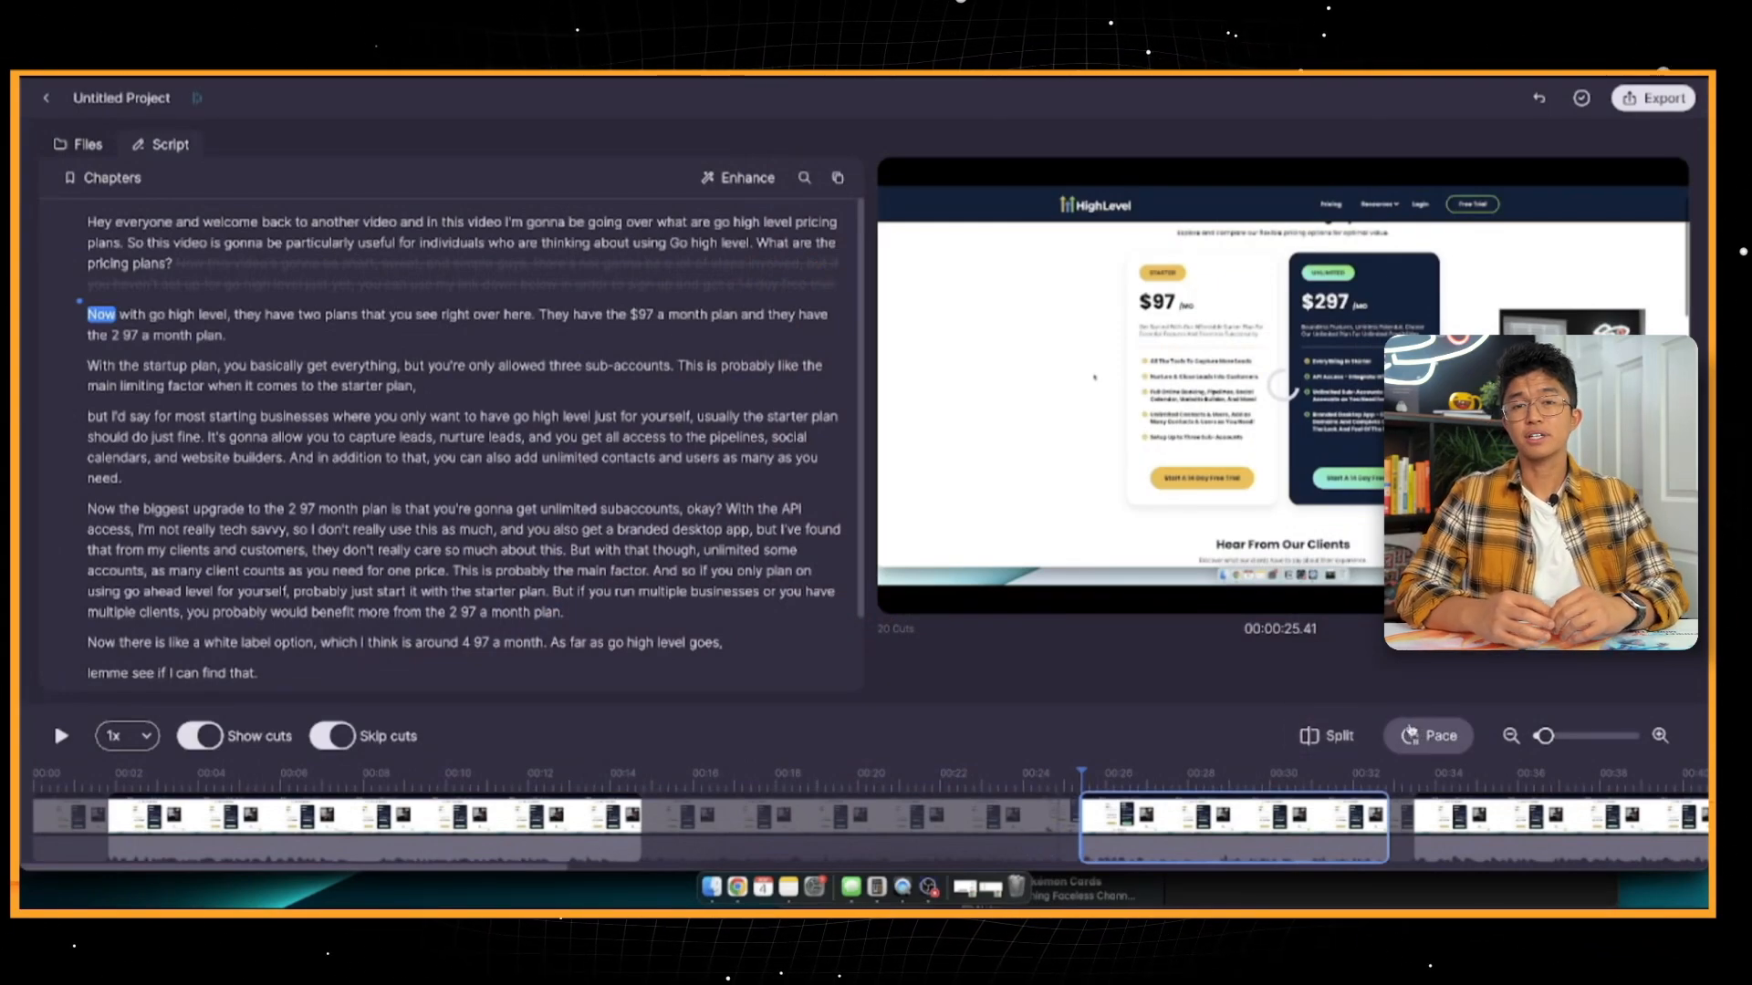
Adjust the Pace setting for the video's pauses and apply it.
{"action": "left_click", "coordinate": [1420, 739]}
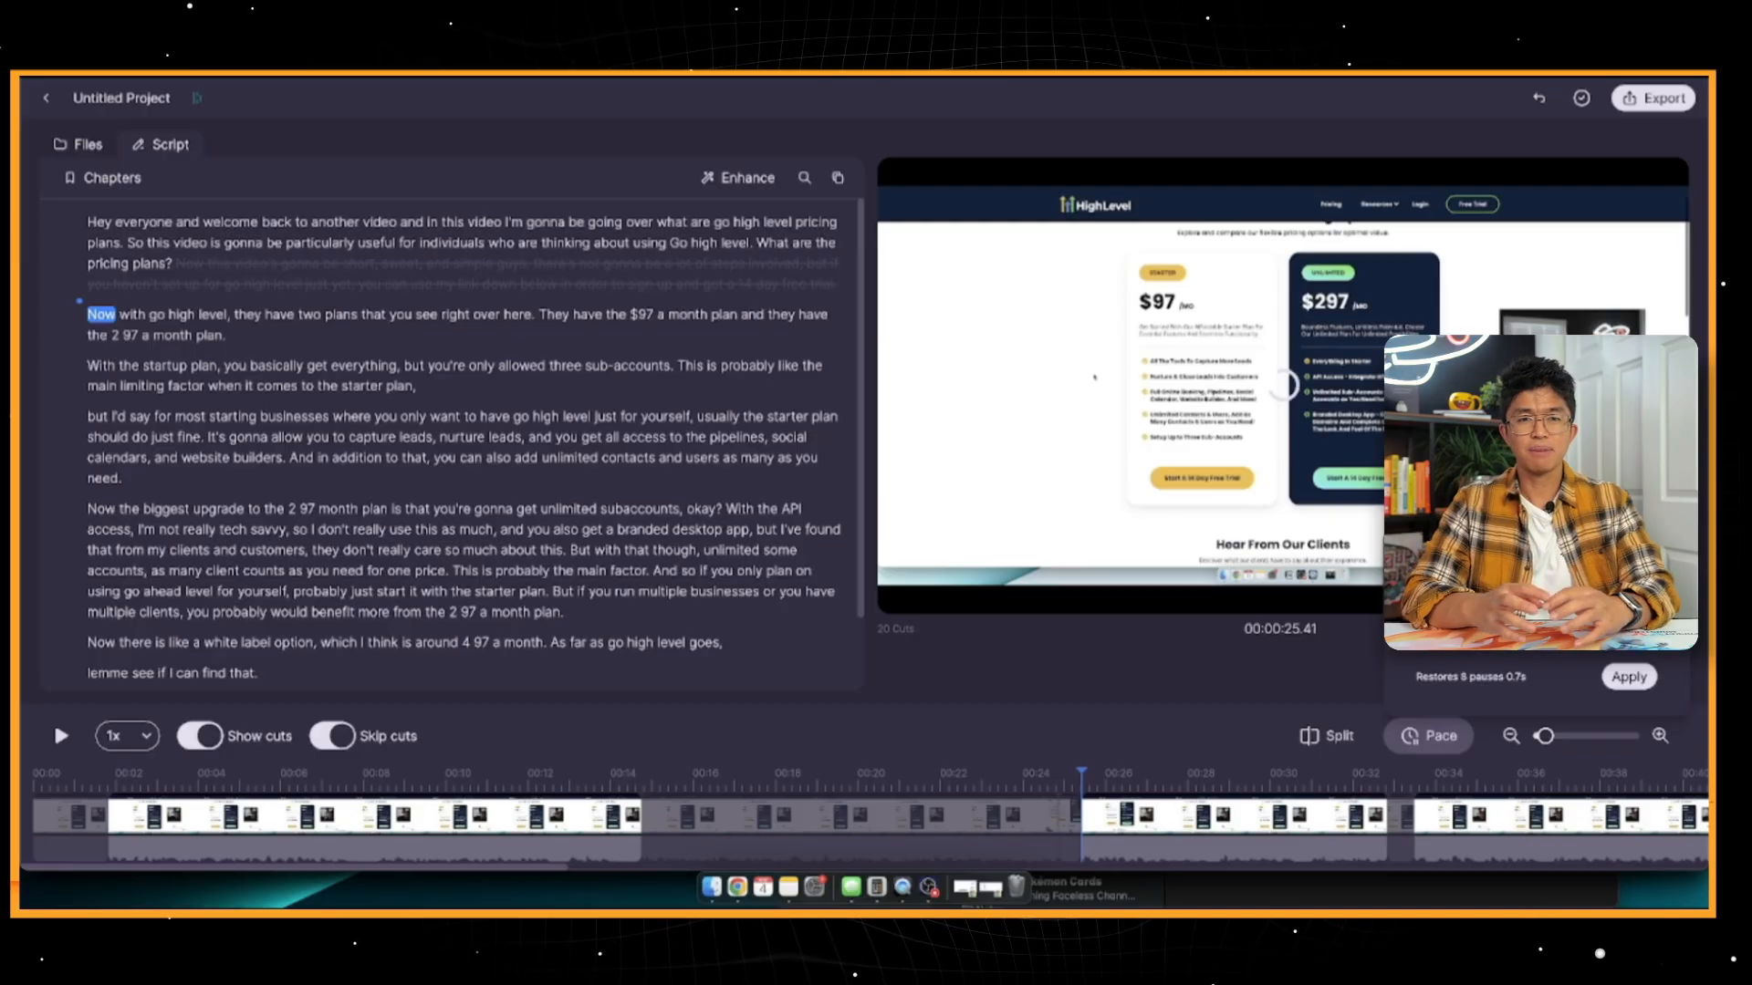
{"action": "left_click", "coordinate": [1536, 621]}
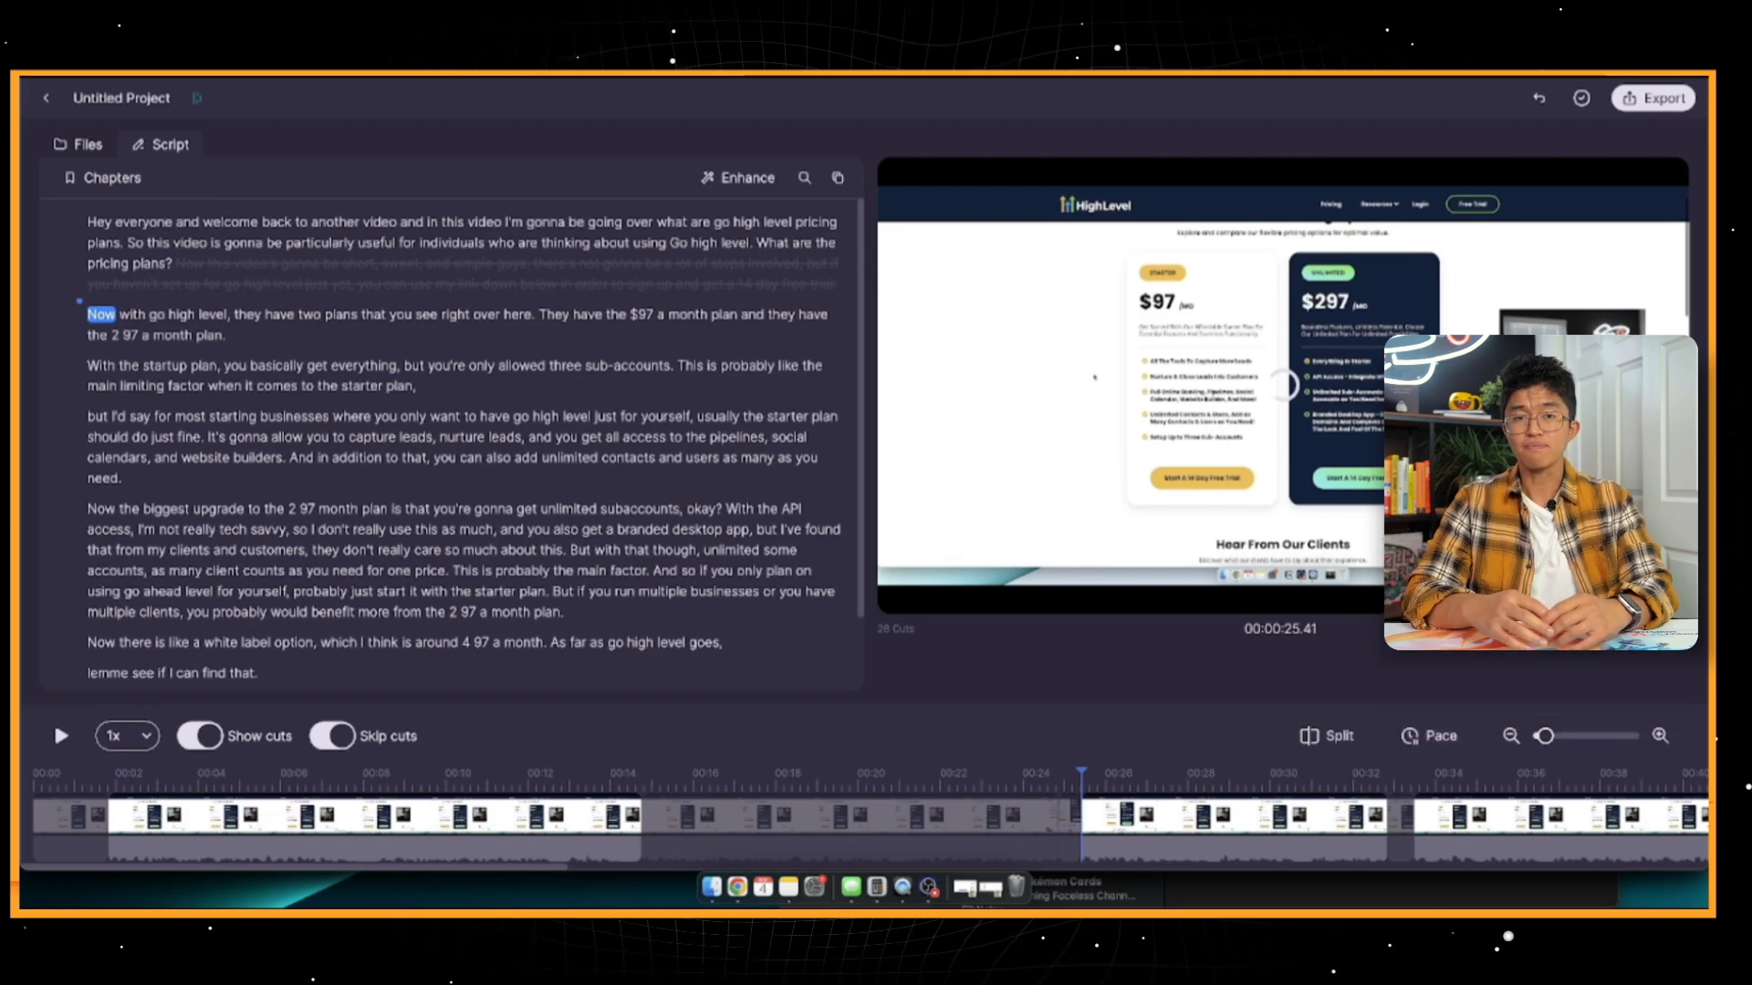
Jump to the word "over" in the transcript's first sentence and open the Enhance options.
{"action": "mouse_move", "coordinate": [1545, 738]}
{"action": "left_mouse_down"}
{"action": "mouse_move", "coordinate": [1571, 738]}
{"action": "mouse_move", "coordinate": [1545, 737]}
{"action": "left_mouse_up"}
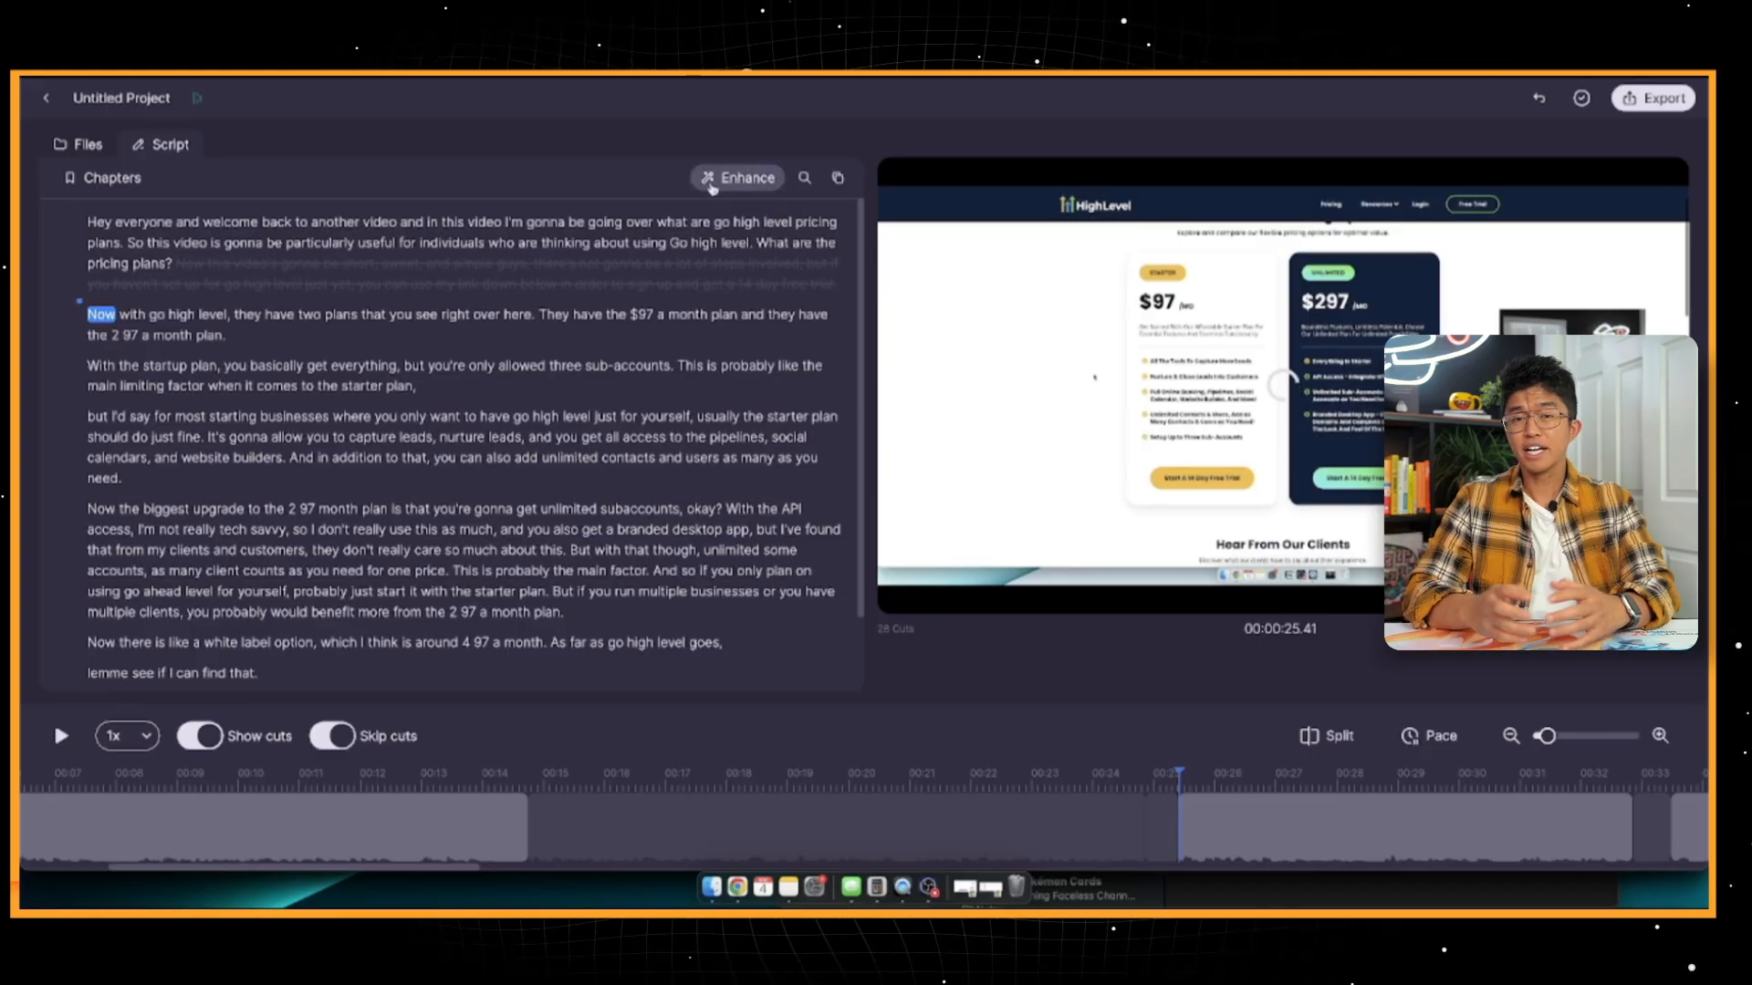
{"action": "left_click", "coordinate": [639, 222]}
{"action": "left_click", "coordinate": [730, 183]}
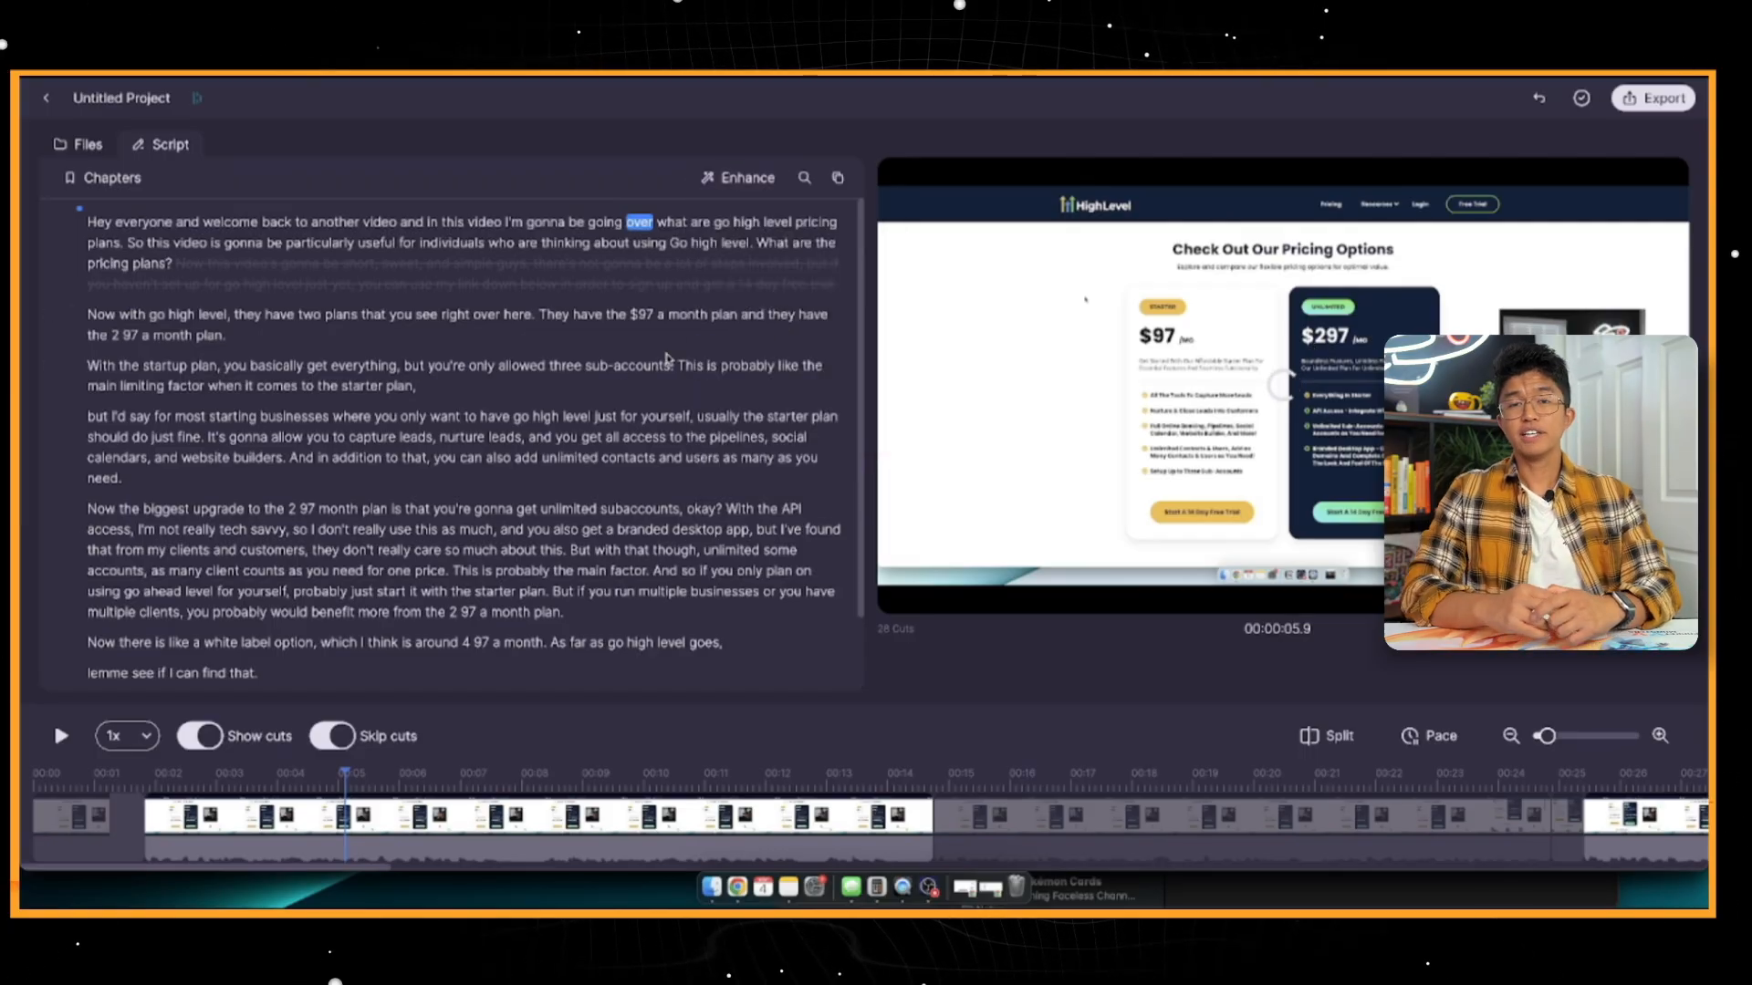
Set the playback speed to 1.5x and briefly preview the first sentence at that speed.
{"action": "left_click", "coordinate": [128, 735]}
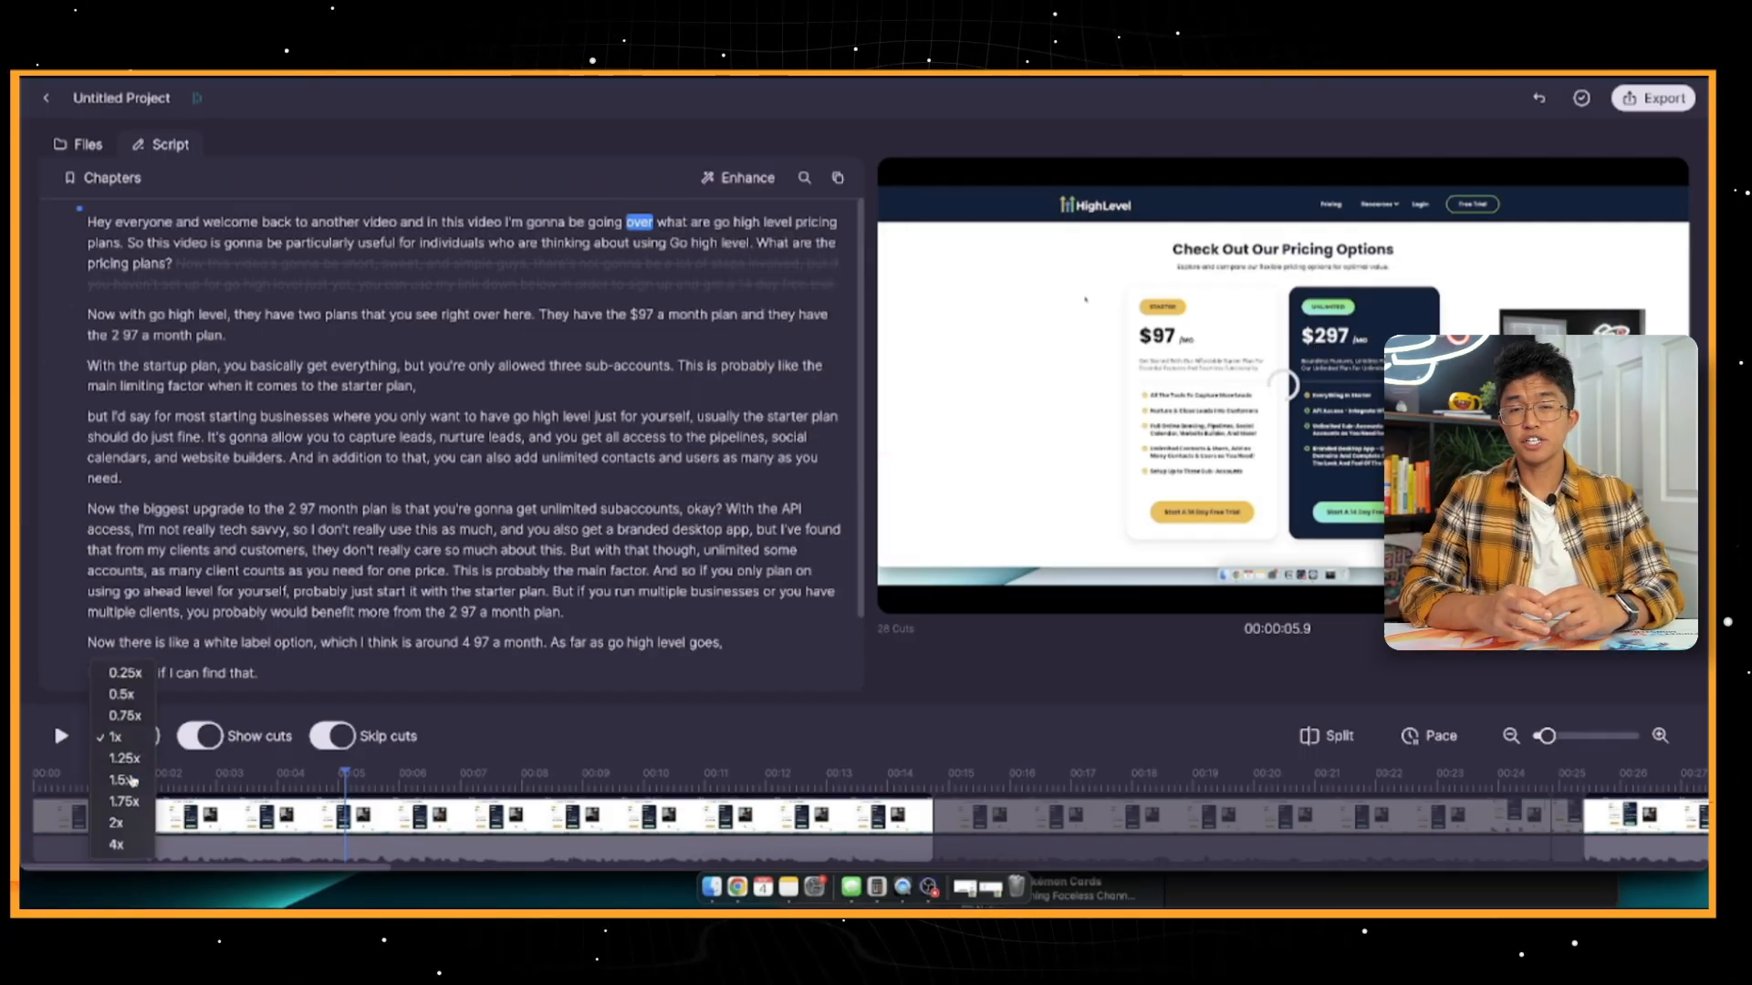
{"action": "left_click", "coordinate": [119, 790]}
{"action": "left_click", "coordinate": [381, 776]}
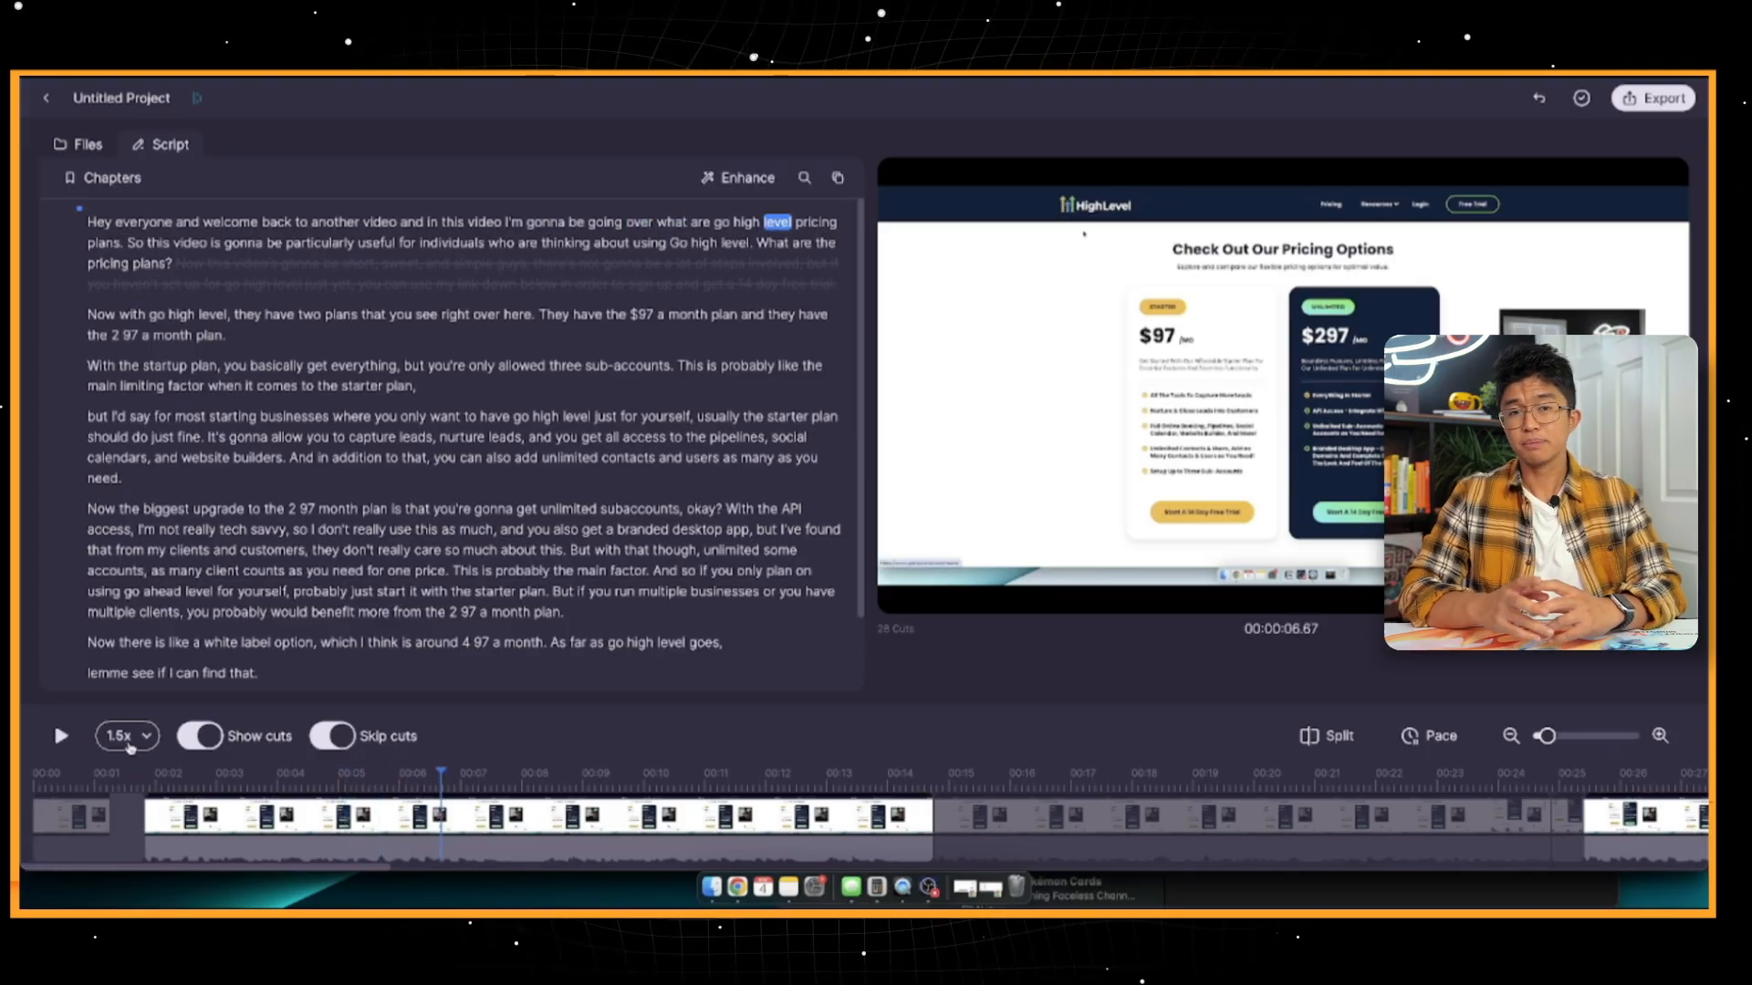
Turn Show cuts off and back on, and do the same with Skip cuts.
{"action": "left_click", "coordinate": [201, 737]}
{"action": "left_click", "coordinate": [200, 737]}
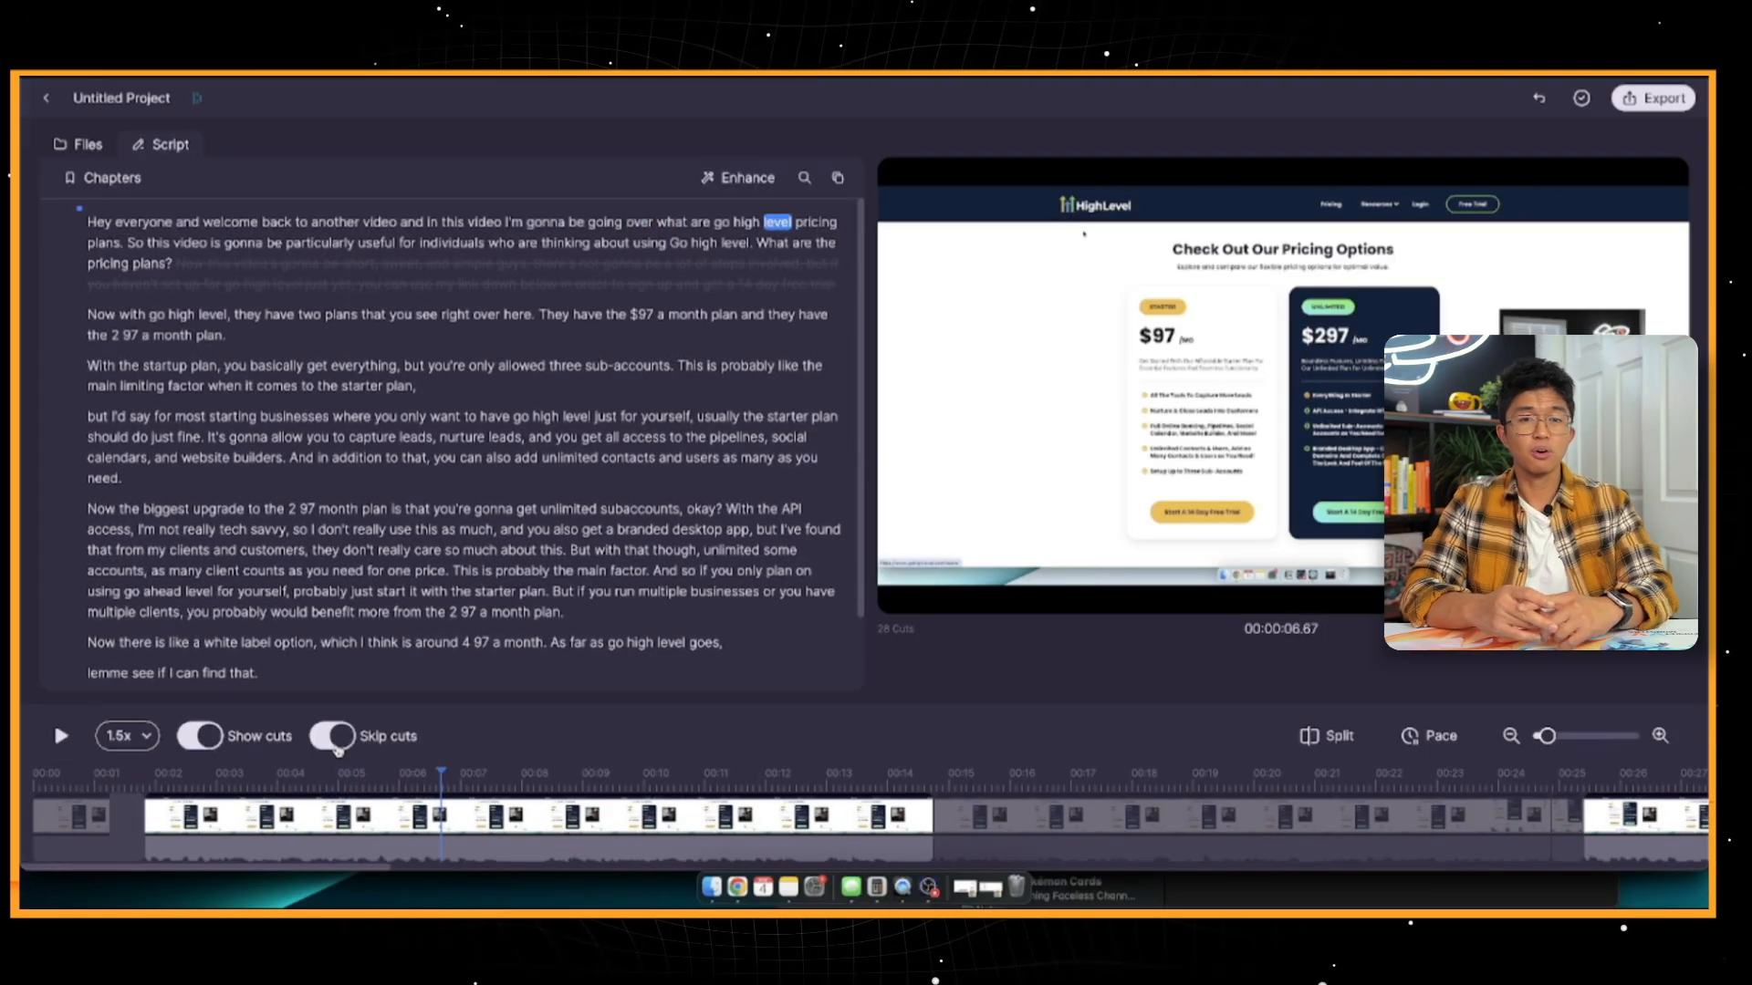
{"action": "left_click", "coordinate": [333, 737]}
{"action": "left_click", "coordinate": [334, 739]}
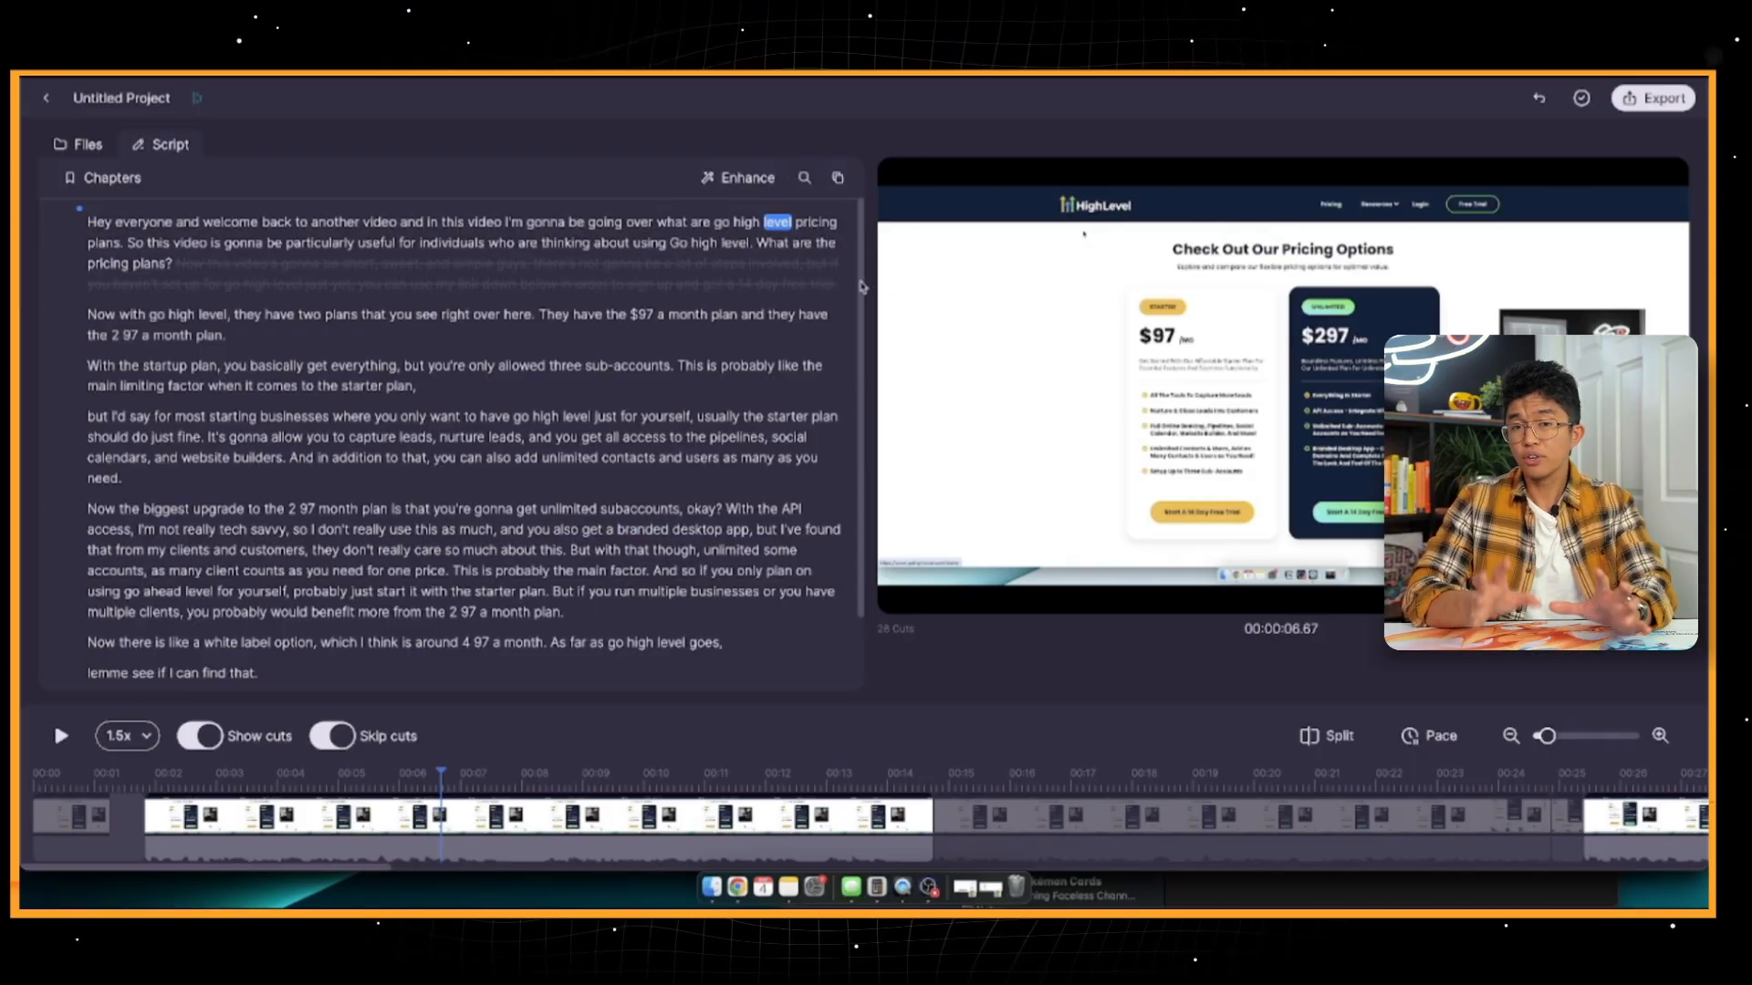
Search the transcript for "sub" and close the search.
{"action": "left_click", "coordinate": [803, 179]}
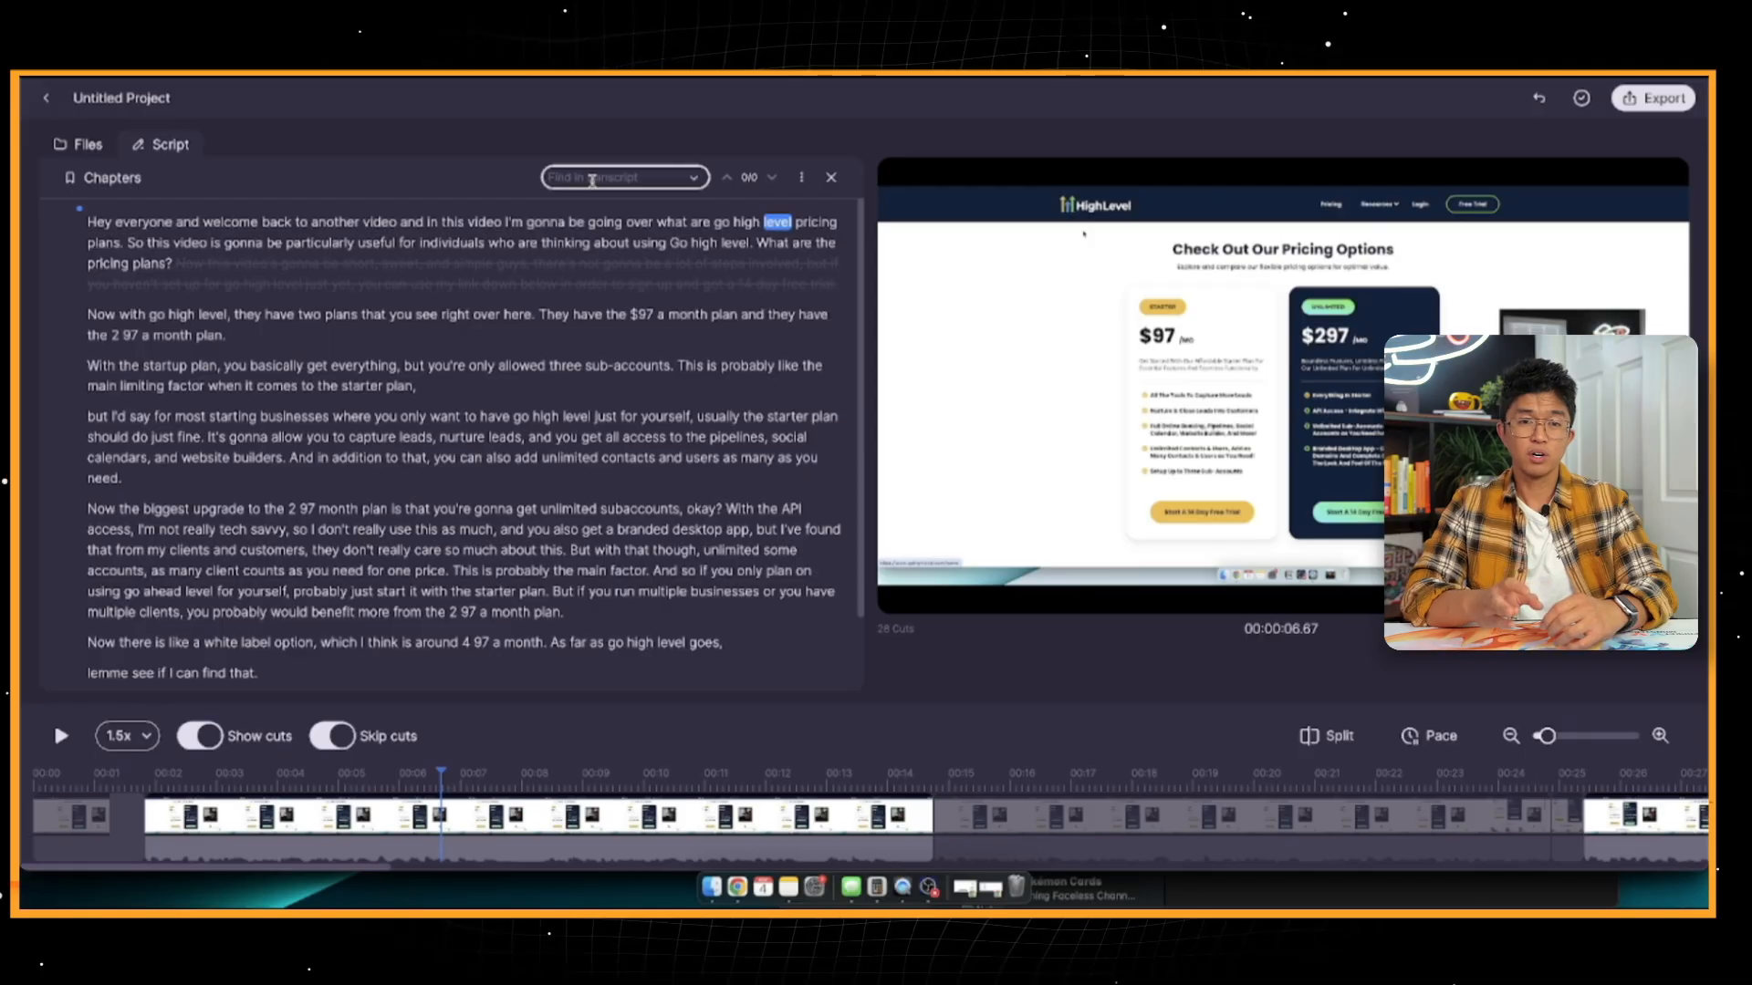
{"action": "type", "text": "sub"}
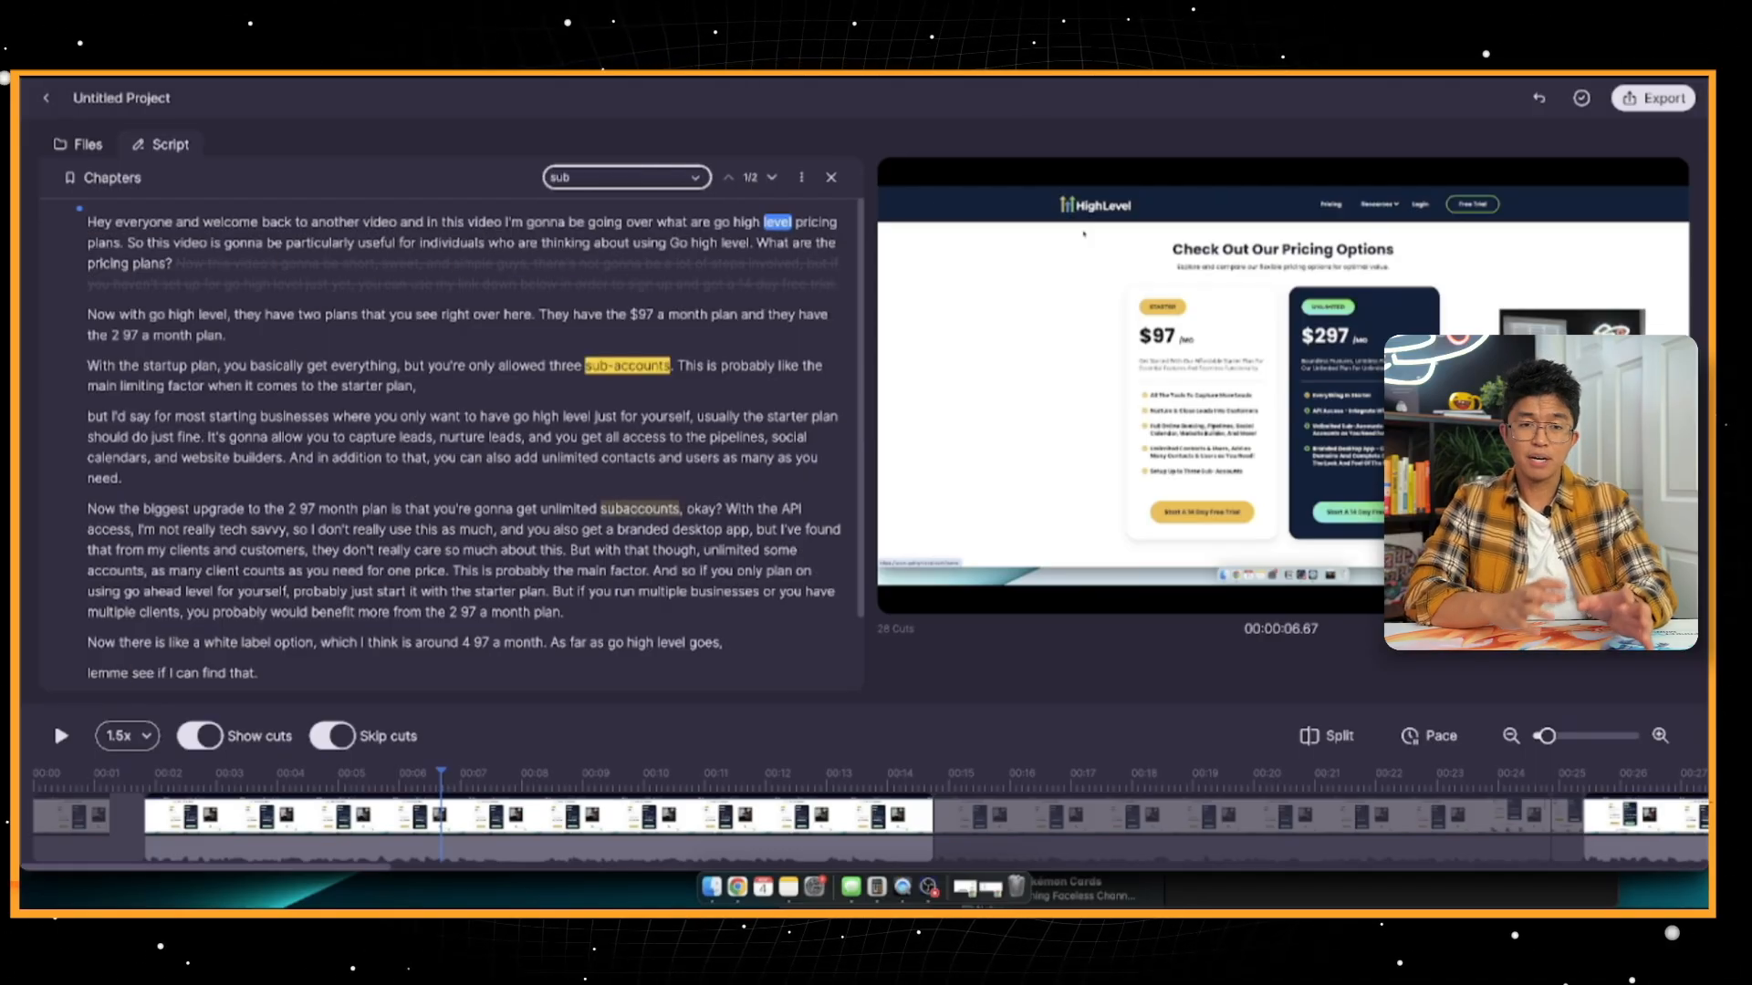
{"action": "key", "text": "Escape"}
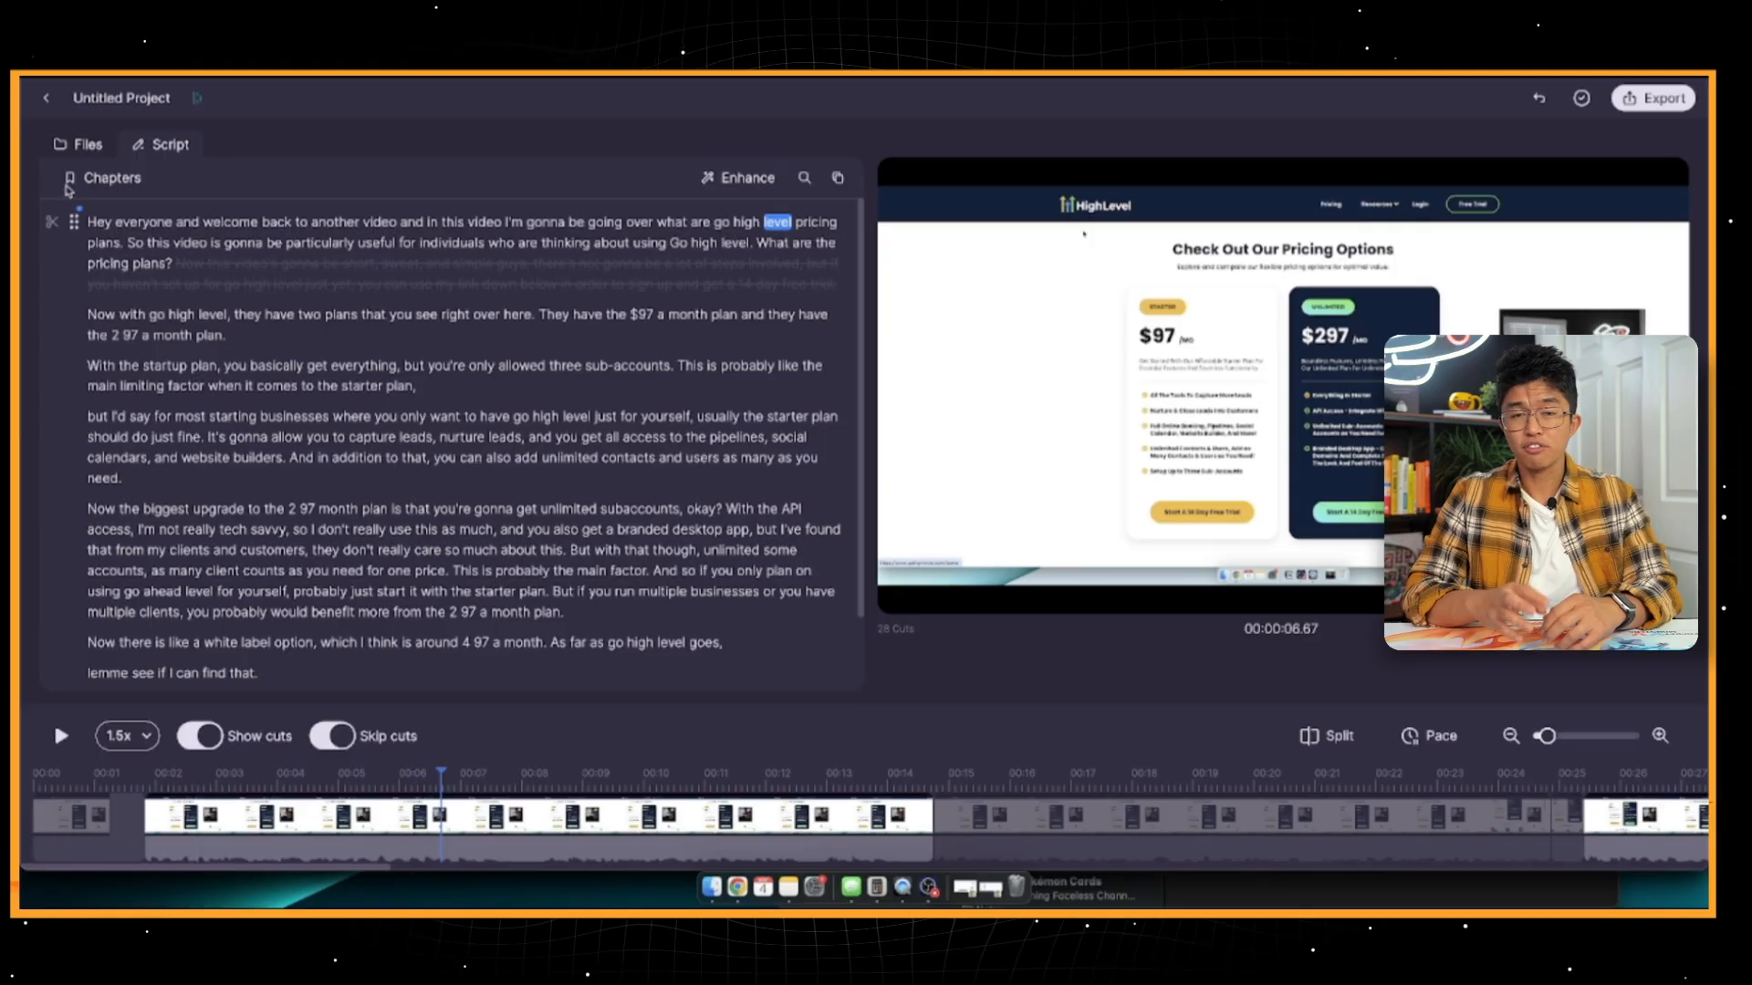
Restore the cut passage at the end of the transcript's first paragraph and move the playhead to about 00:00:15.10.
{"action": "left_click", "coordinate": [97, 224]}
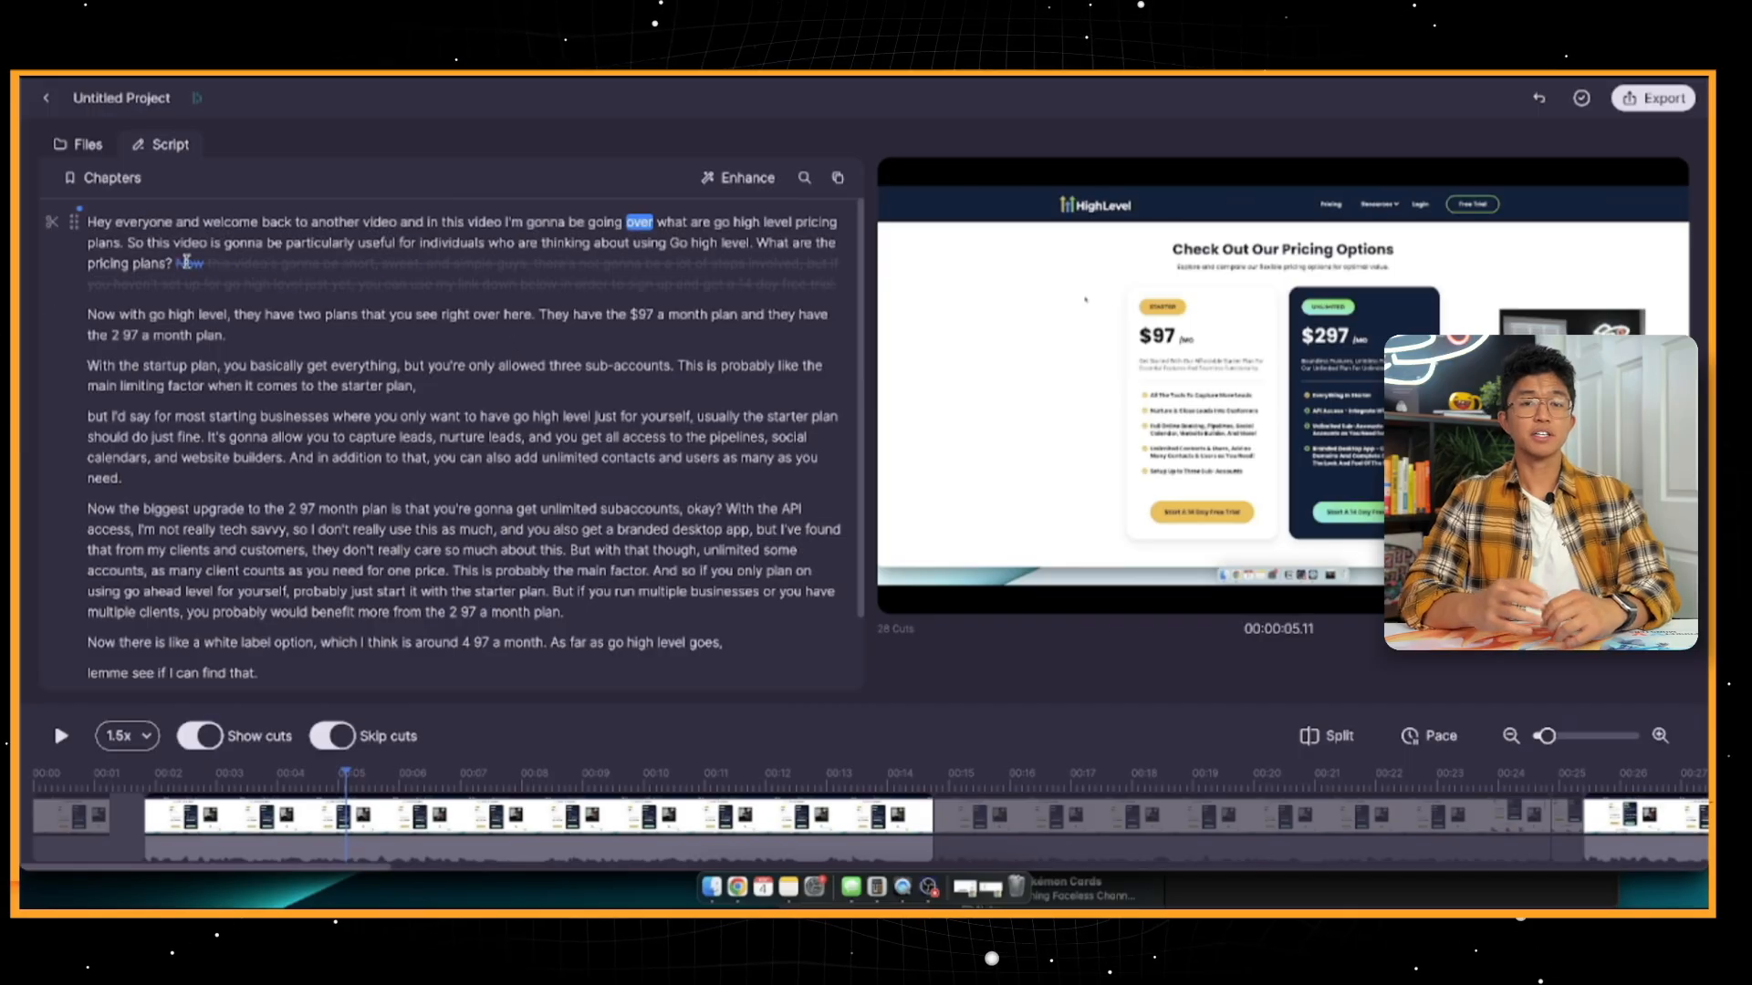
{"action": "left_click_drag", "start_coordinate": [177, 263], "coordinate": [835, 283]}
{"action": "left_click", "coordinate": [854, 260]}
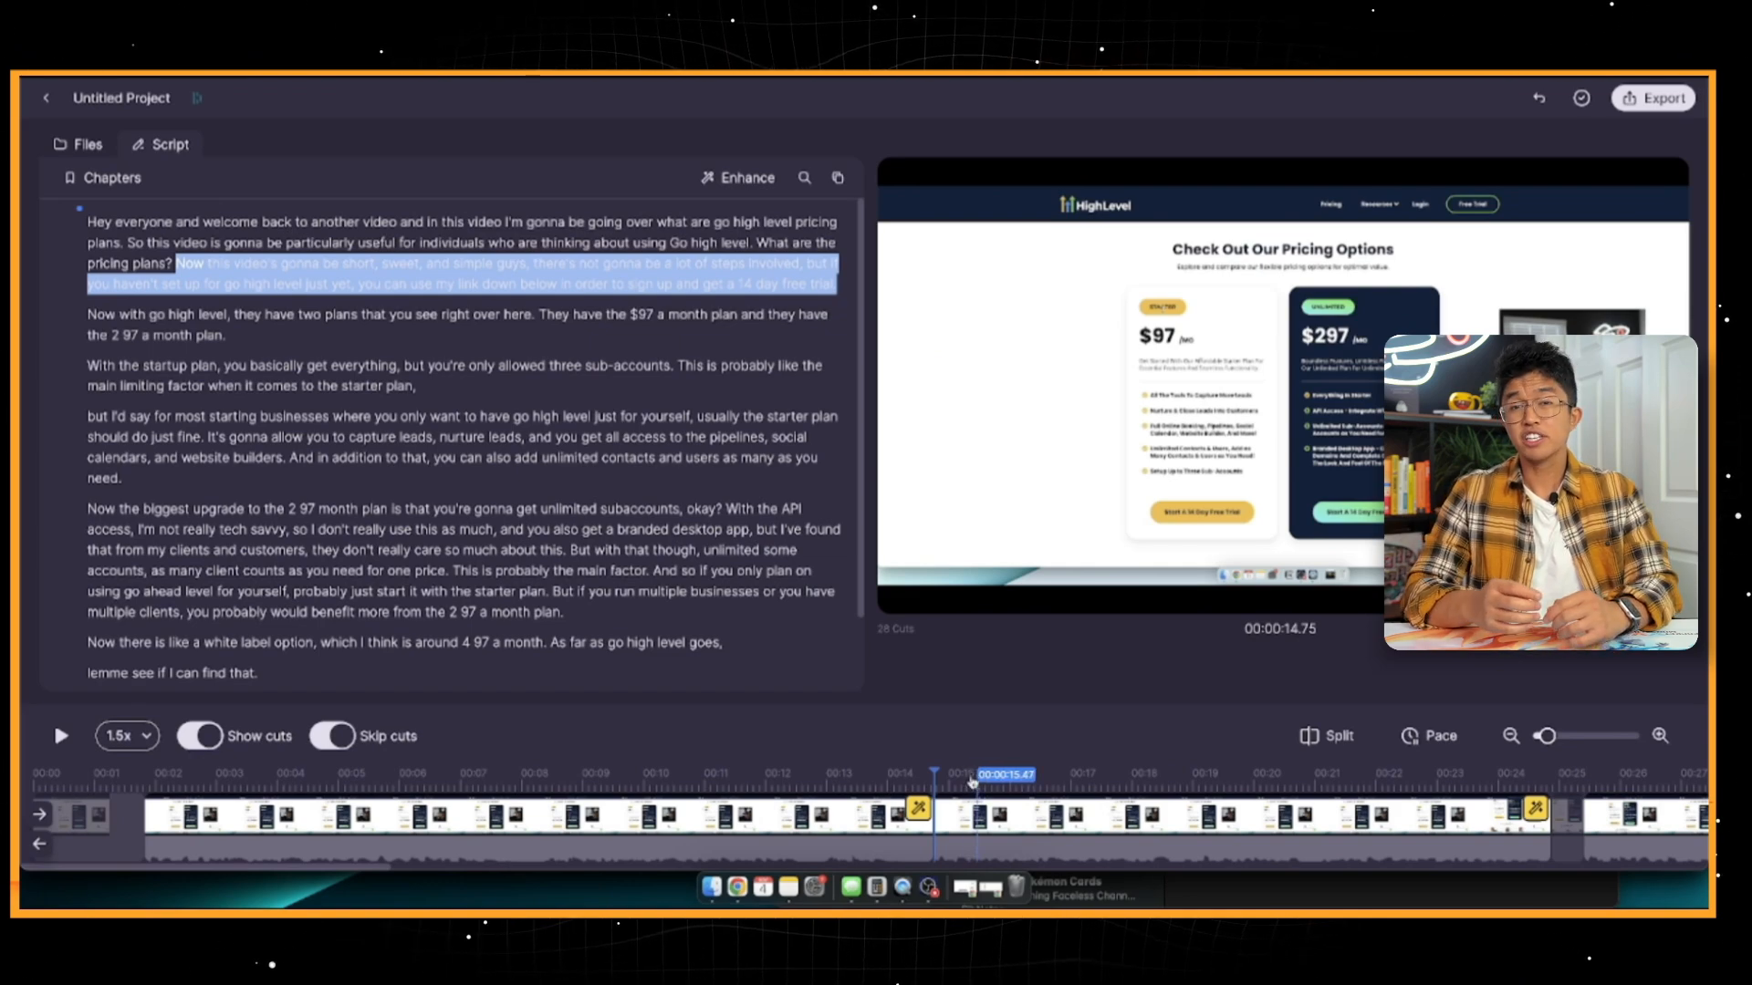
{"action": "left_click", "coordinate": [954, 777]}
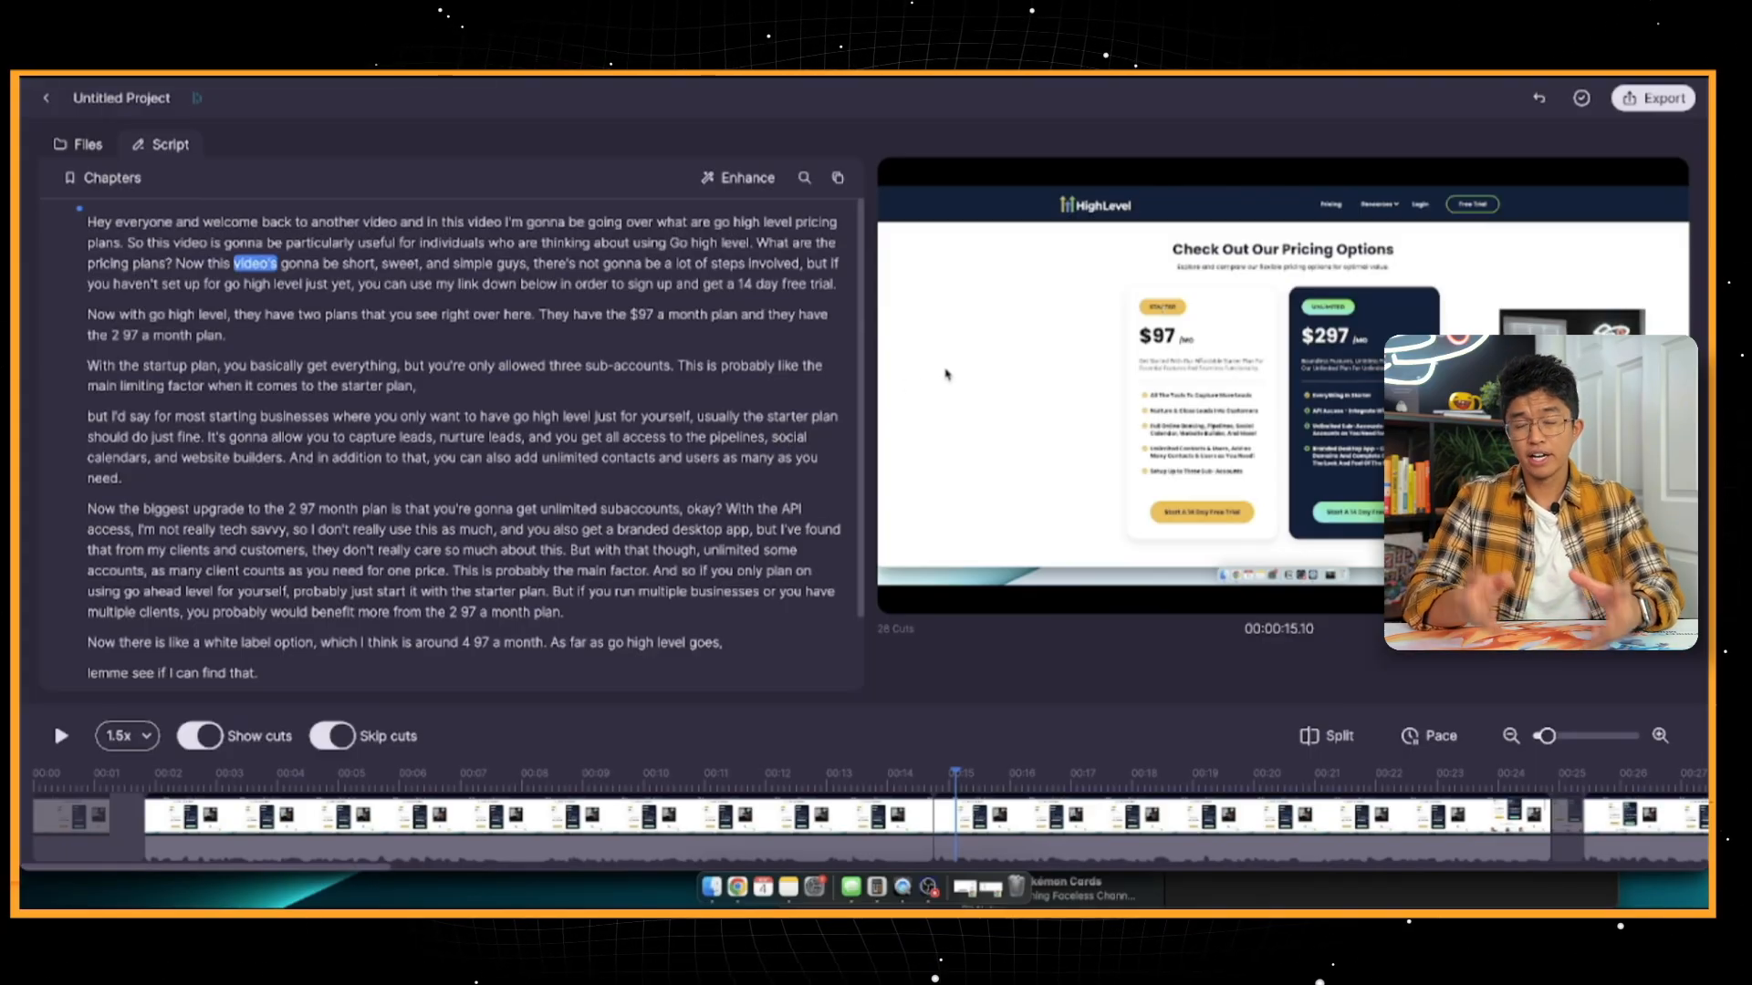
Open the export options to examine the available video, audio, subtitle and editing-software formats.
{"action": "left_click", "coordinate": [1615, 96]}
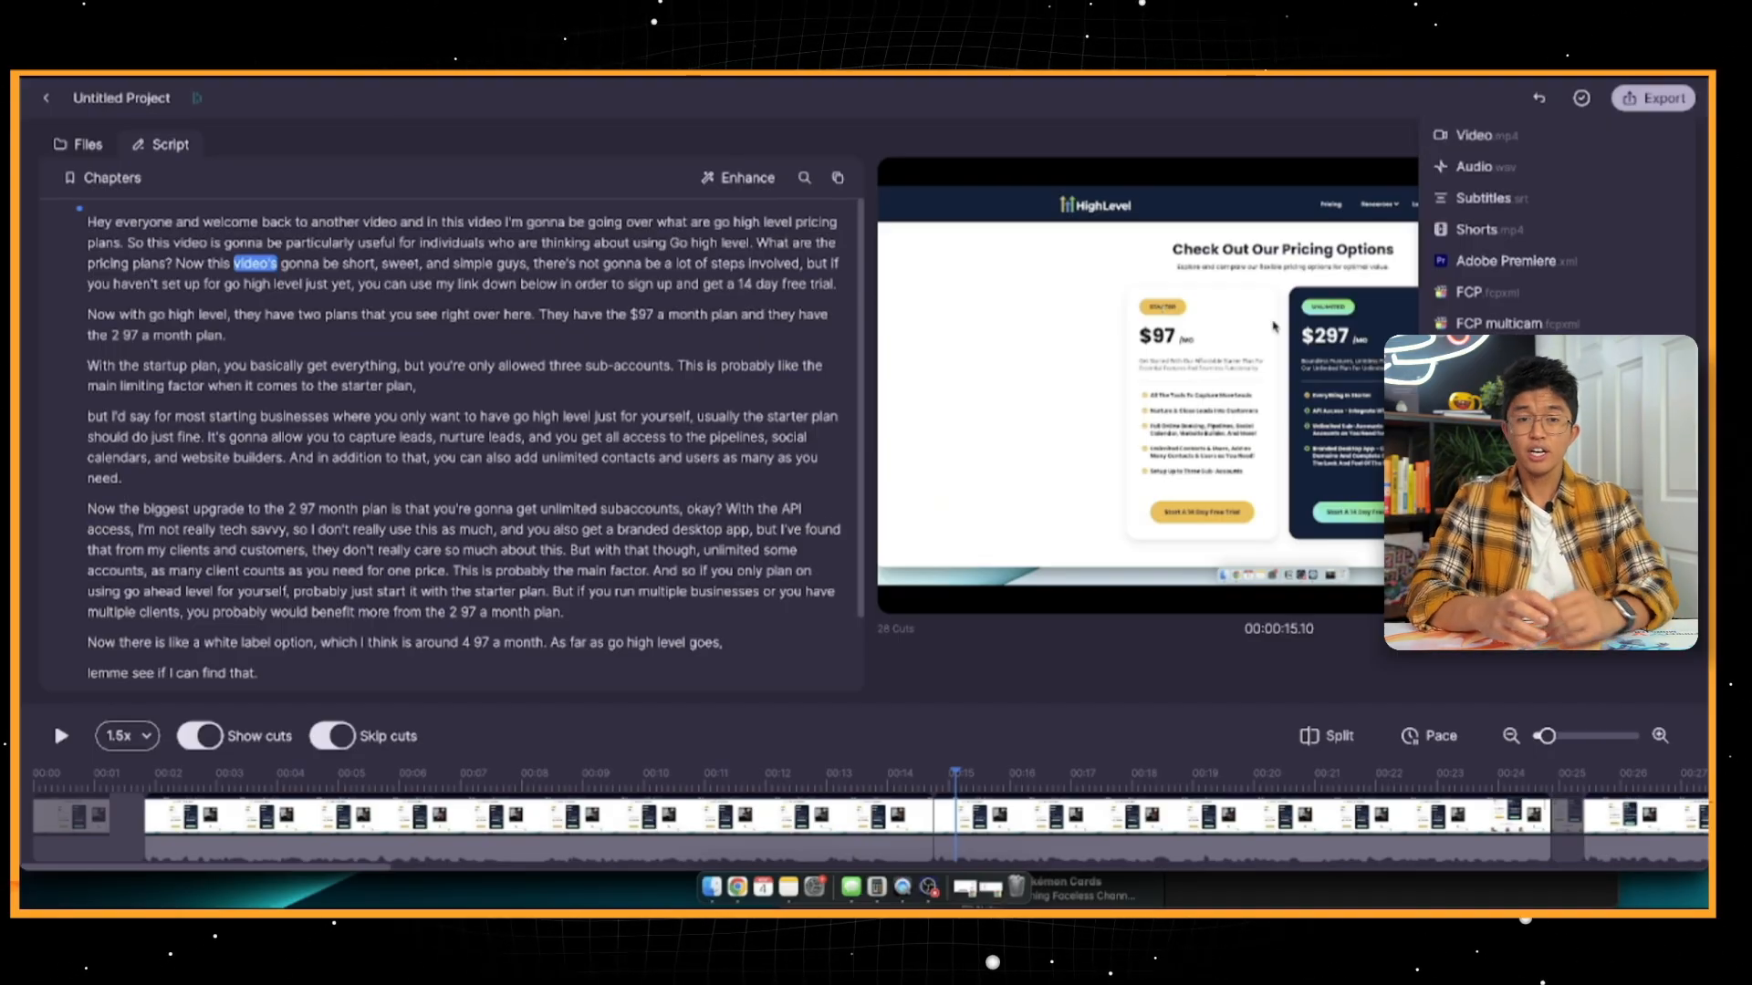
{"action": "left_click", "coordinate": [1184, 359]}
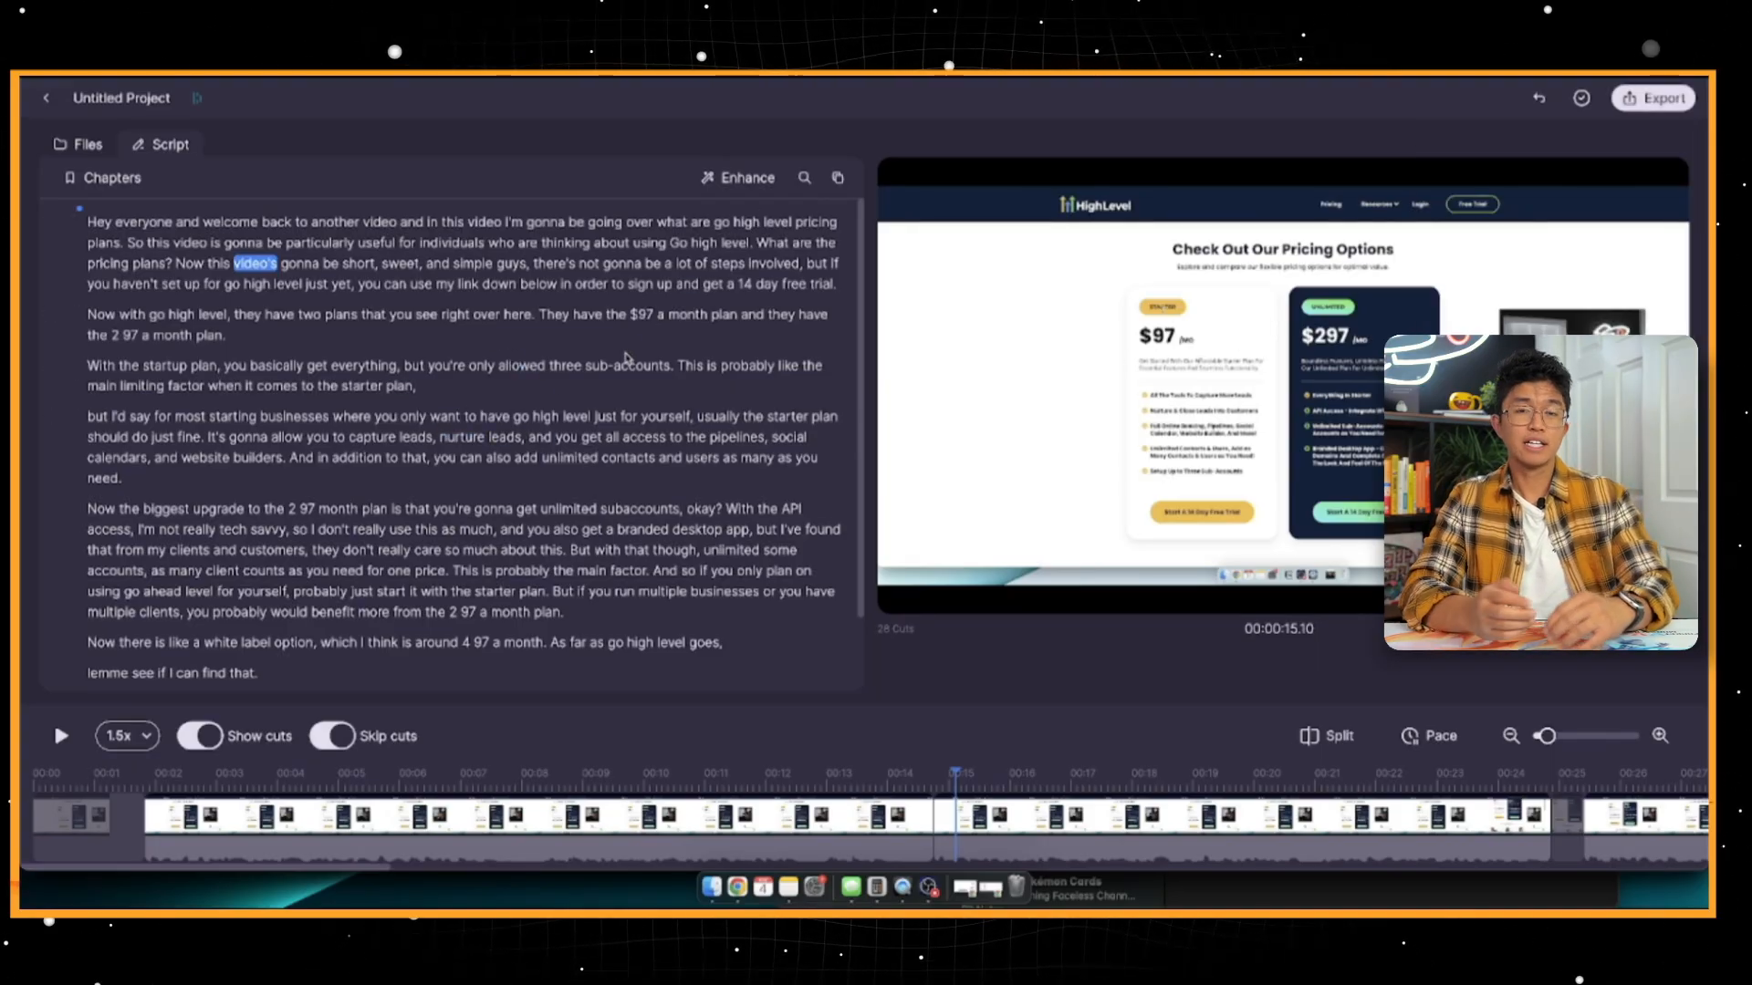
{"action": "left_click", "coordinate": [1652, 102]}
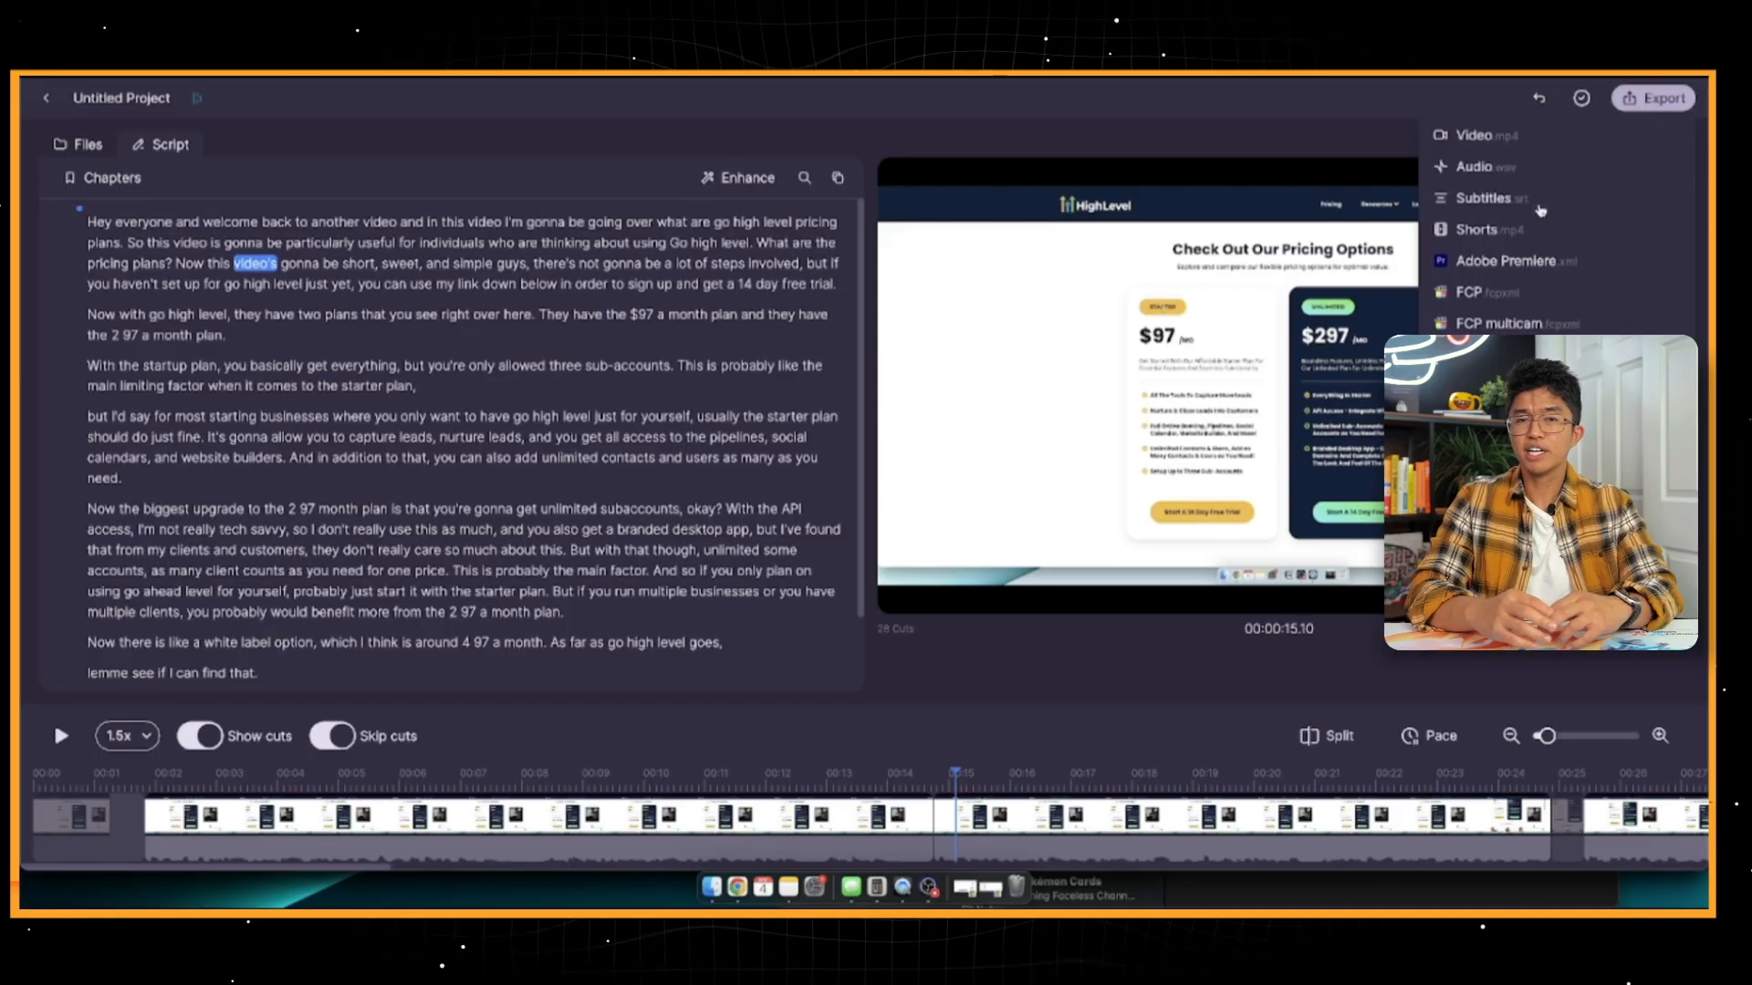